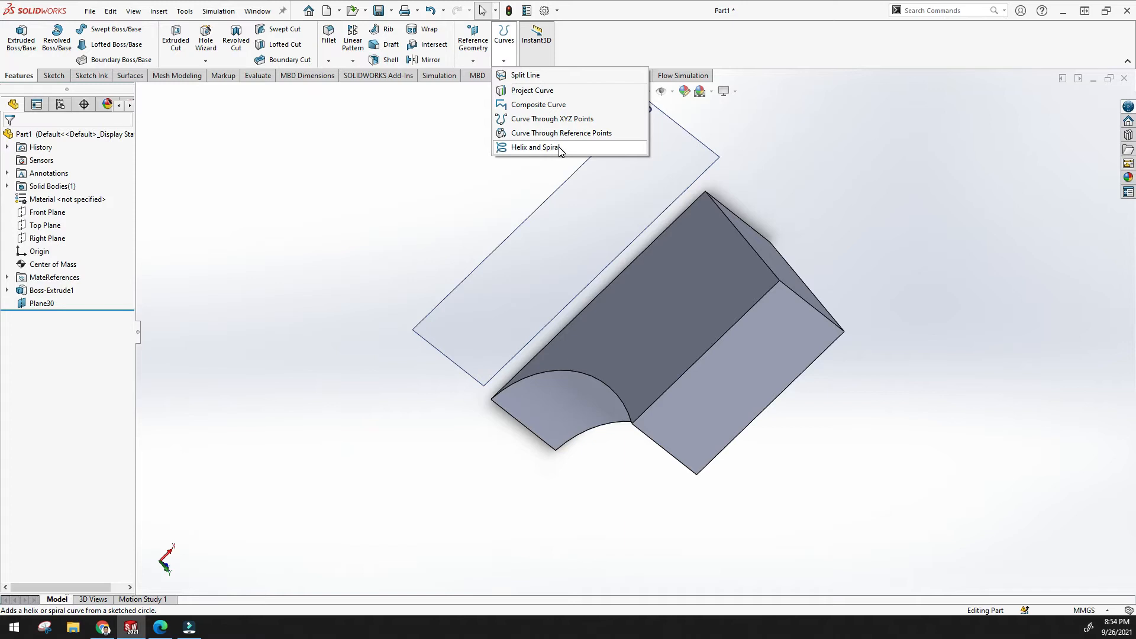
pyautogui.click(454, 185)
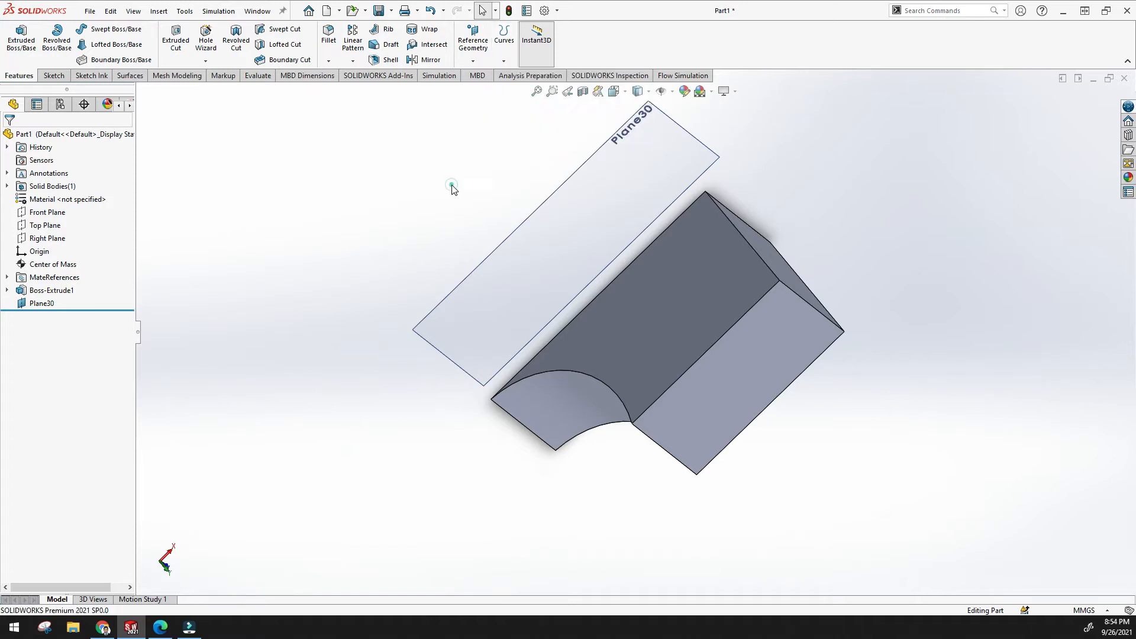
pyautogui.moveTo(506, 188); pyautogui.dragTo(506, 299, button='middle')
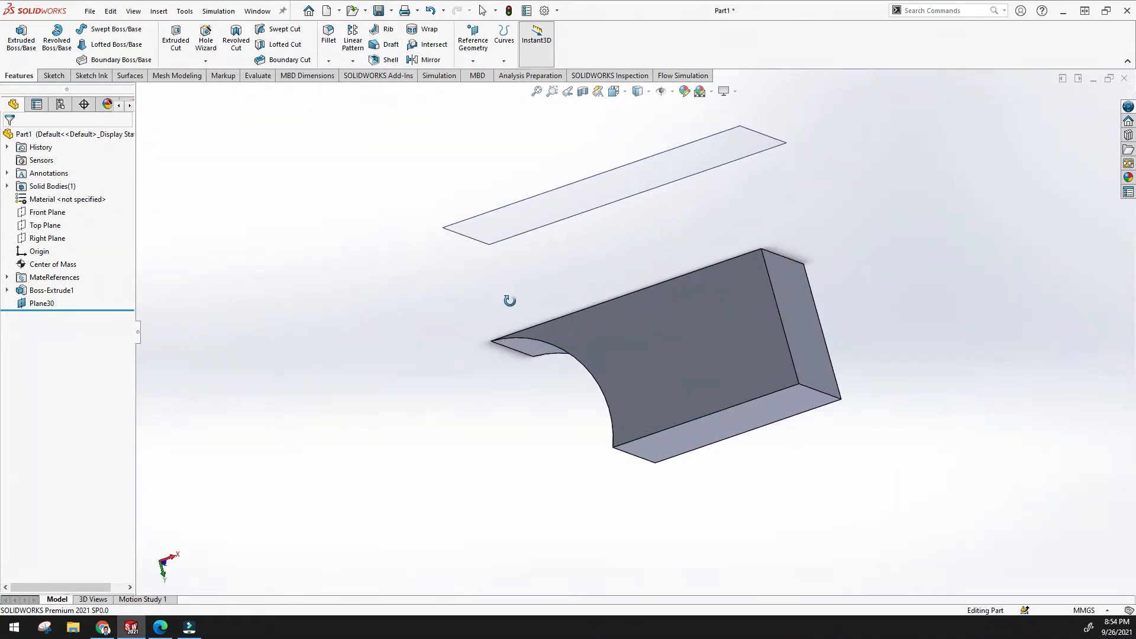
pyautogui.click(535, 92)
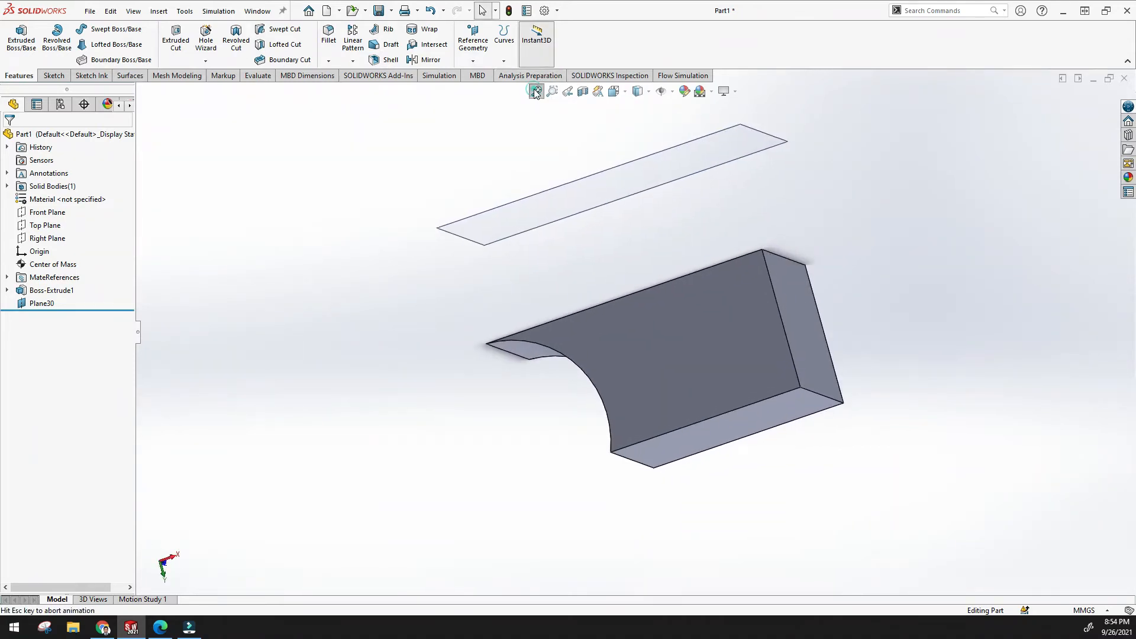
pyautogui.click(503, 61)
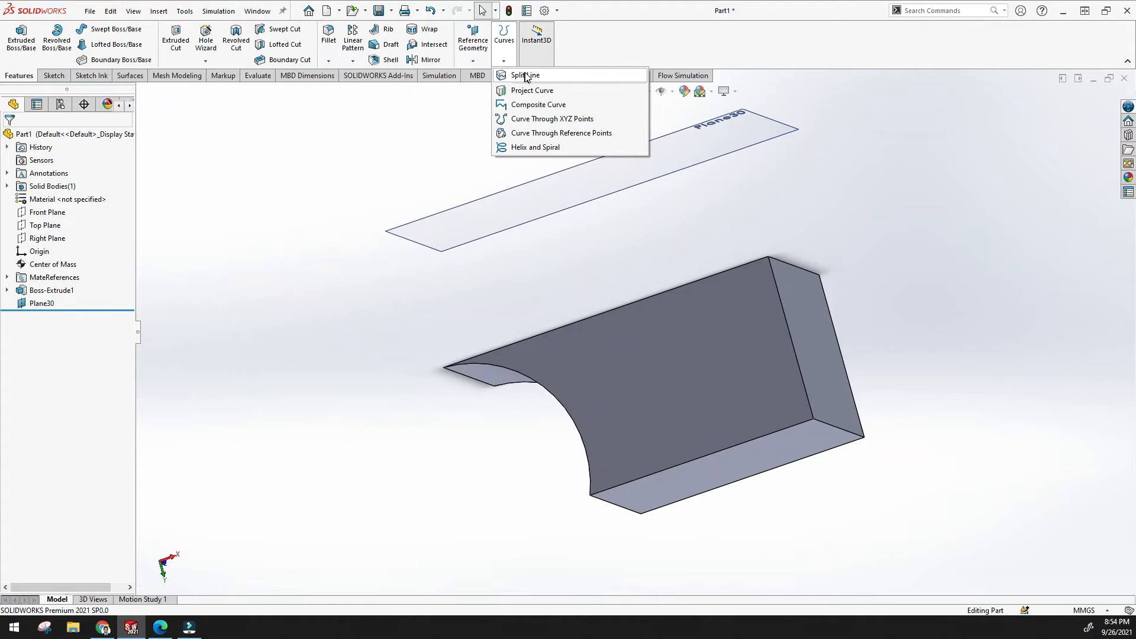
pyautogui.moveTo(379, 148); pyautogui.dragTo(360, 418, button='middle')
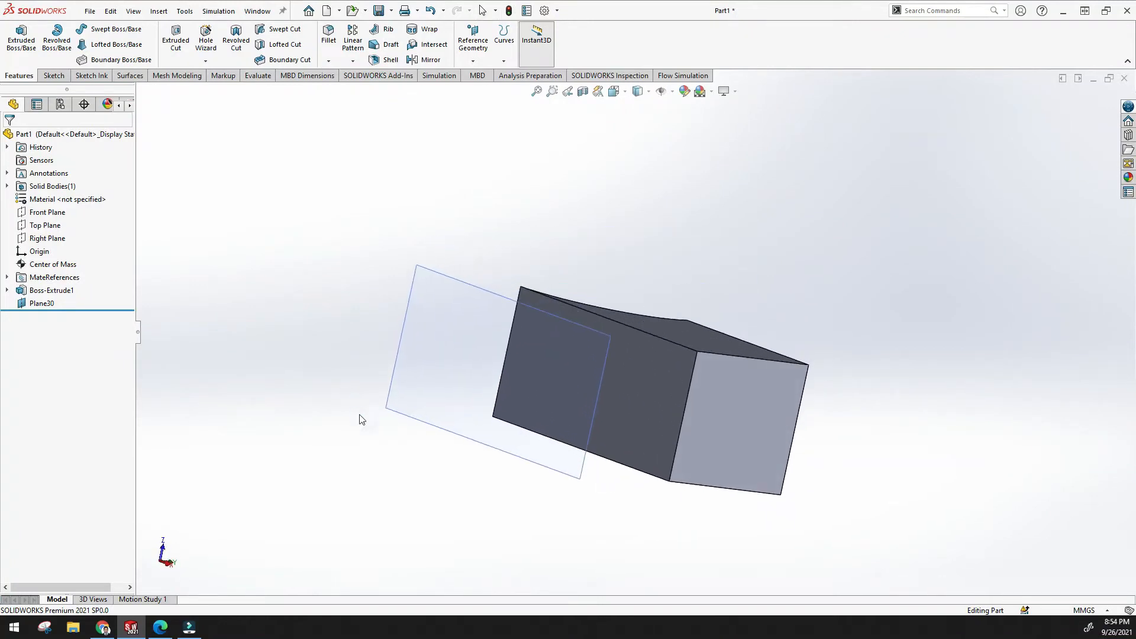
# Sketch a five-sided polygon with an inscribed circle about 23.6 mm in diameter on Plane30, in front of the block, and close the sketch
pyautogui.click(477, 374)
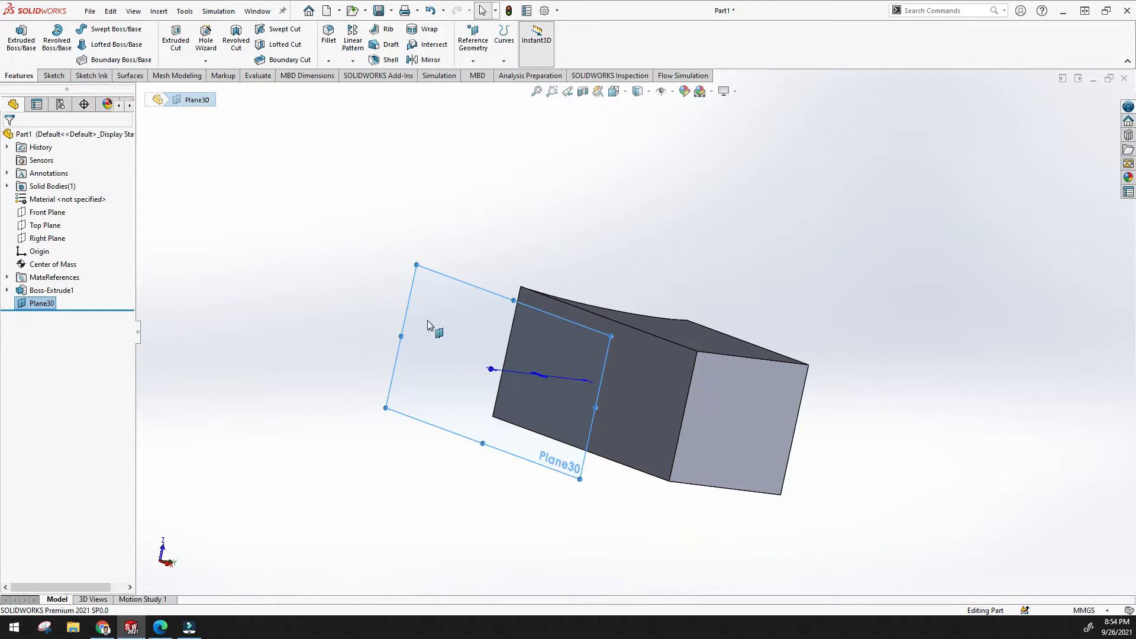
pyautogui.rightClick(27, 304)
pyautogui.click(32, 289)
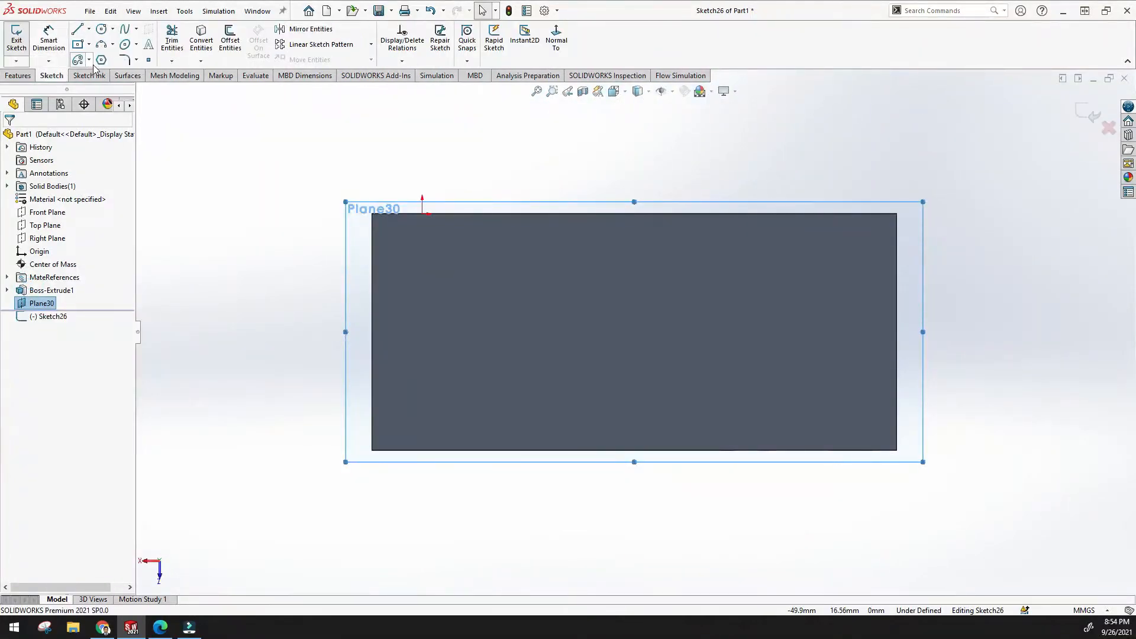
pyautogui.click(101, 60)
pyautogui.click(589, 329)
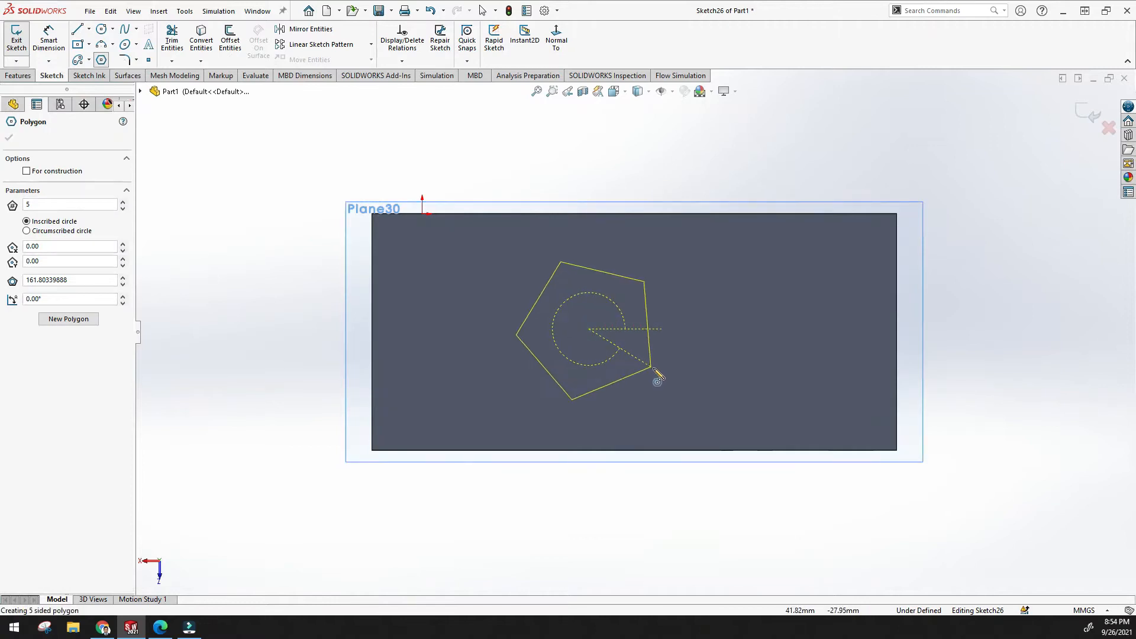
pyautogui.click(656, 372)
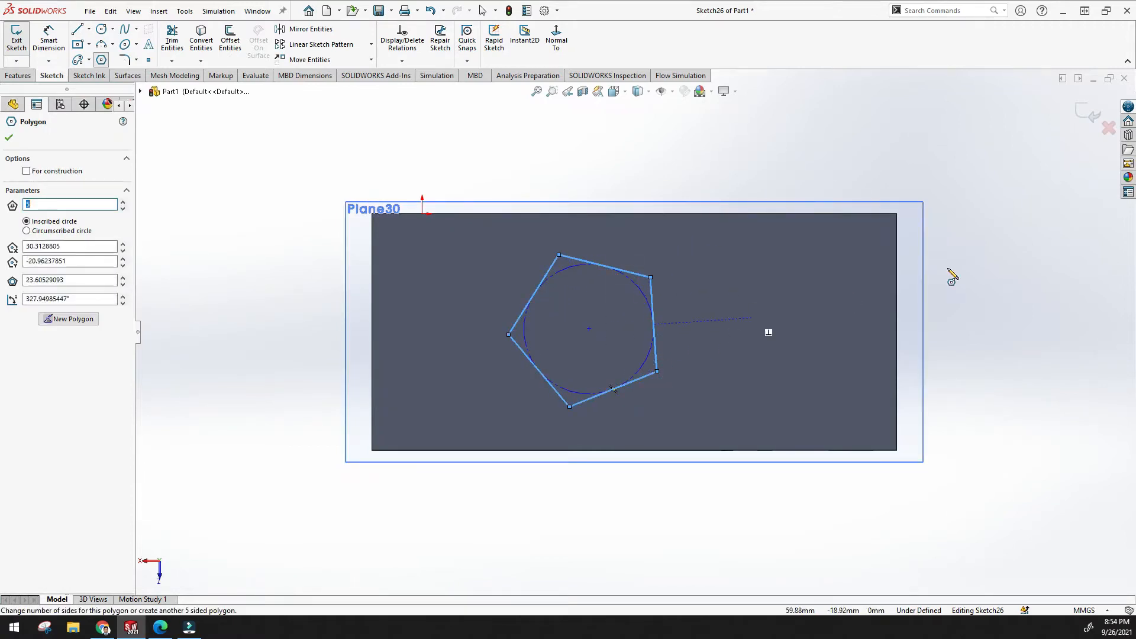
pyautogui.click(1090, 115)
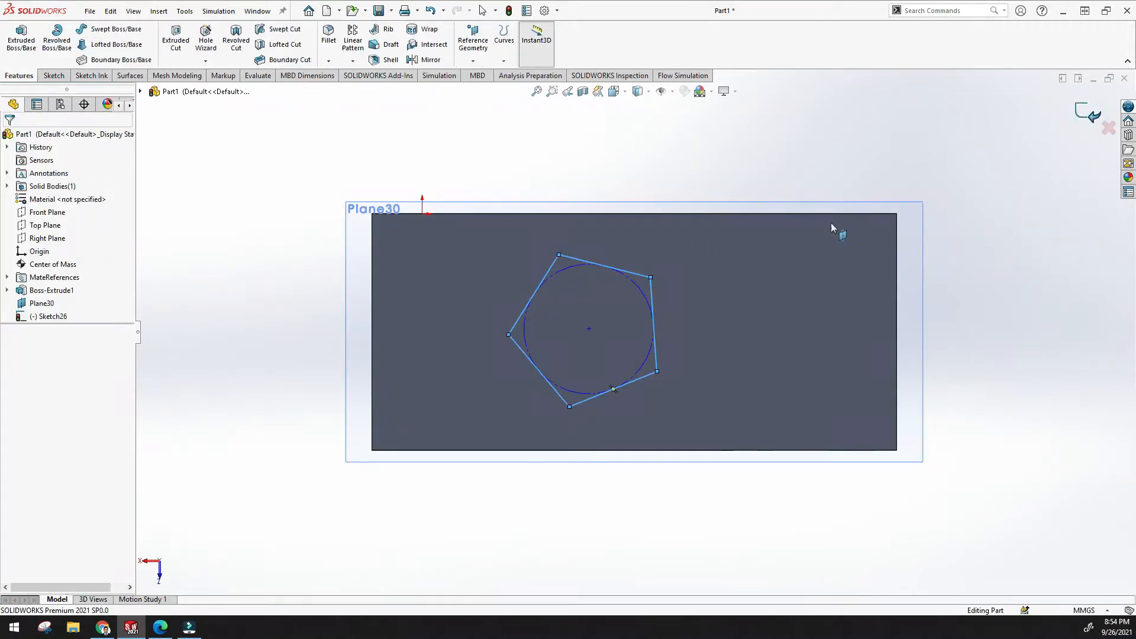
# Split the block's flat face facing Plane30 with a projection-type Split Line of the pentagon sketch
pyautogui.scroll(4, 330, 238)
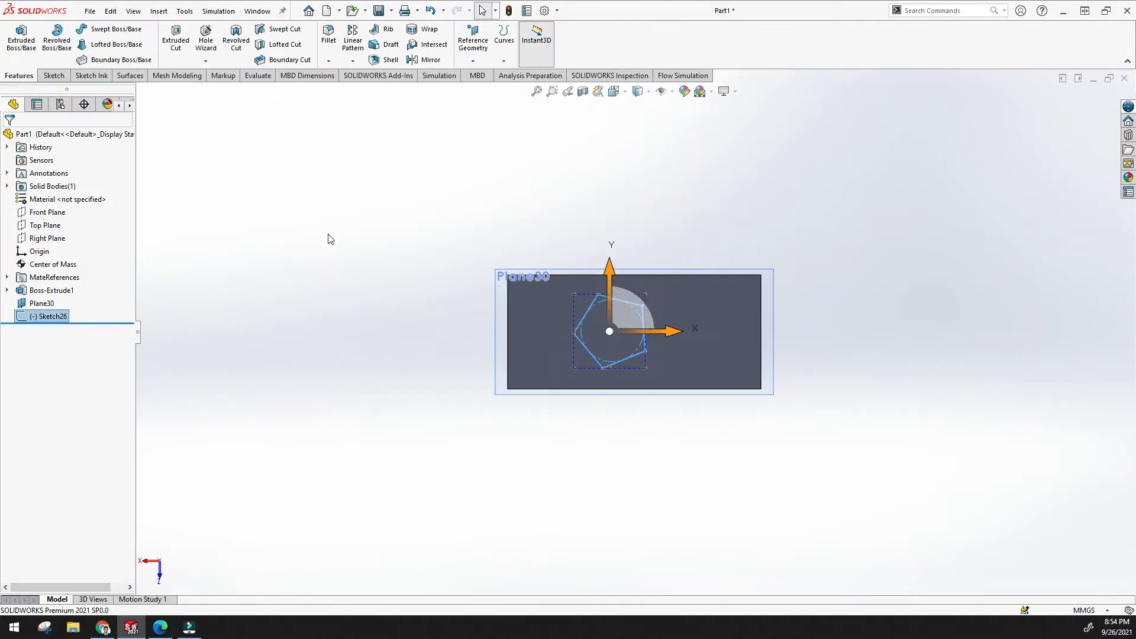
pyautogui.moveTo(328, 238); pyautogui.dragTo(254, 293, button='middle')
pyautogui.click(322, 348)
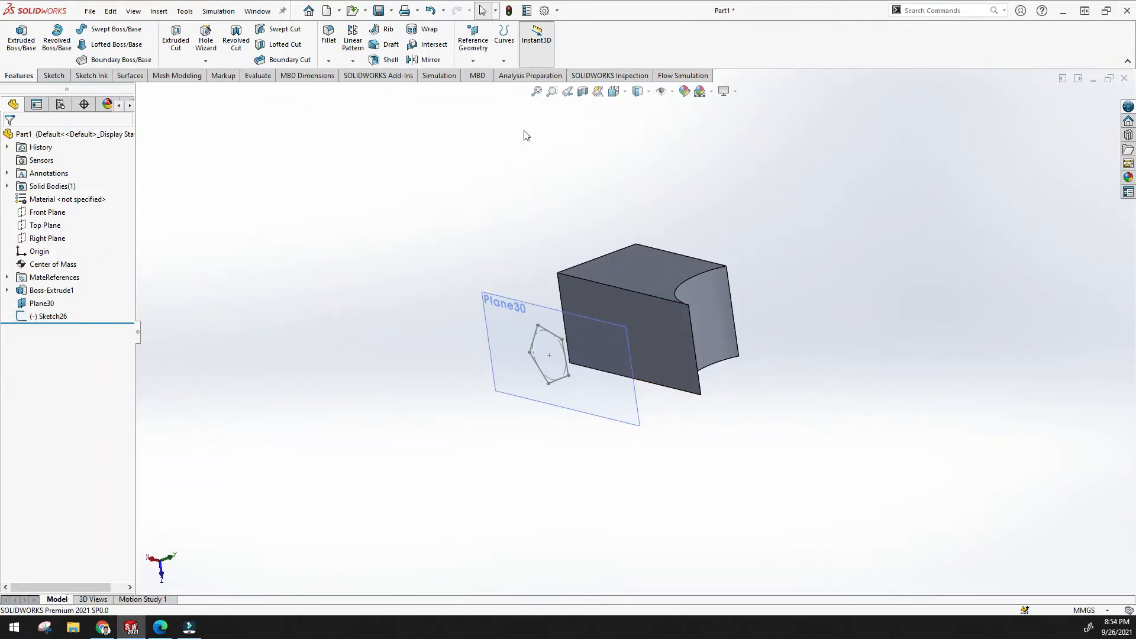
pyautogui.click(536, 91)
pyautogui.click(503, 61)
pyautogui.click(503, 61)
pyautogui.click(504, 62)
pyautogui.click(521, 75)
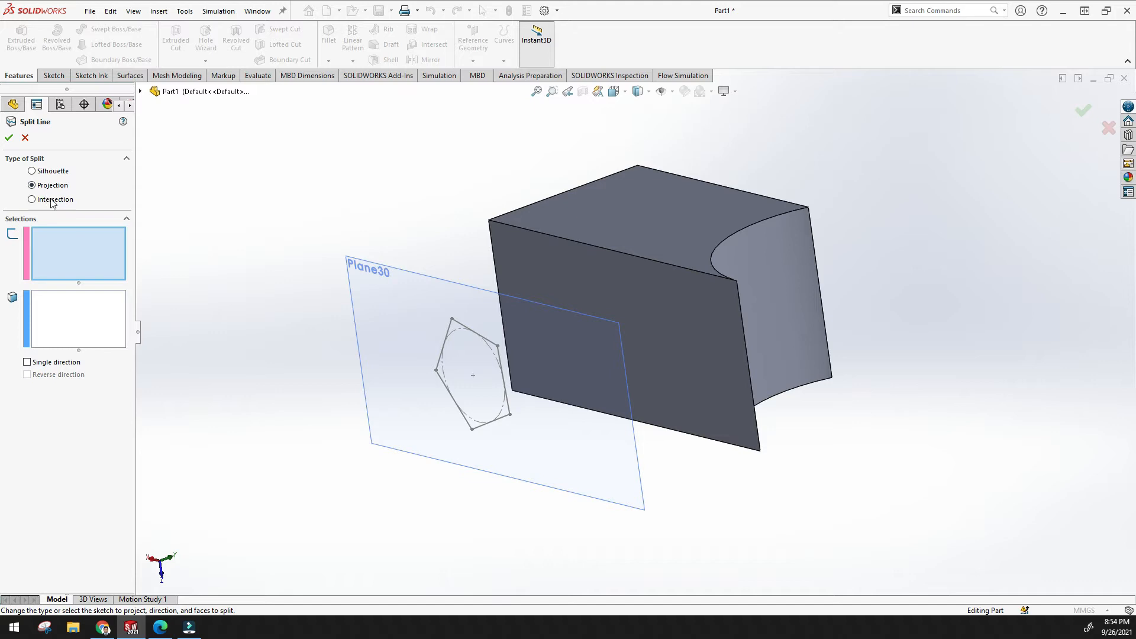
pyautogui.click(450, 331)
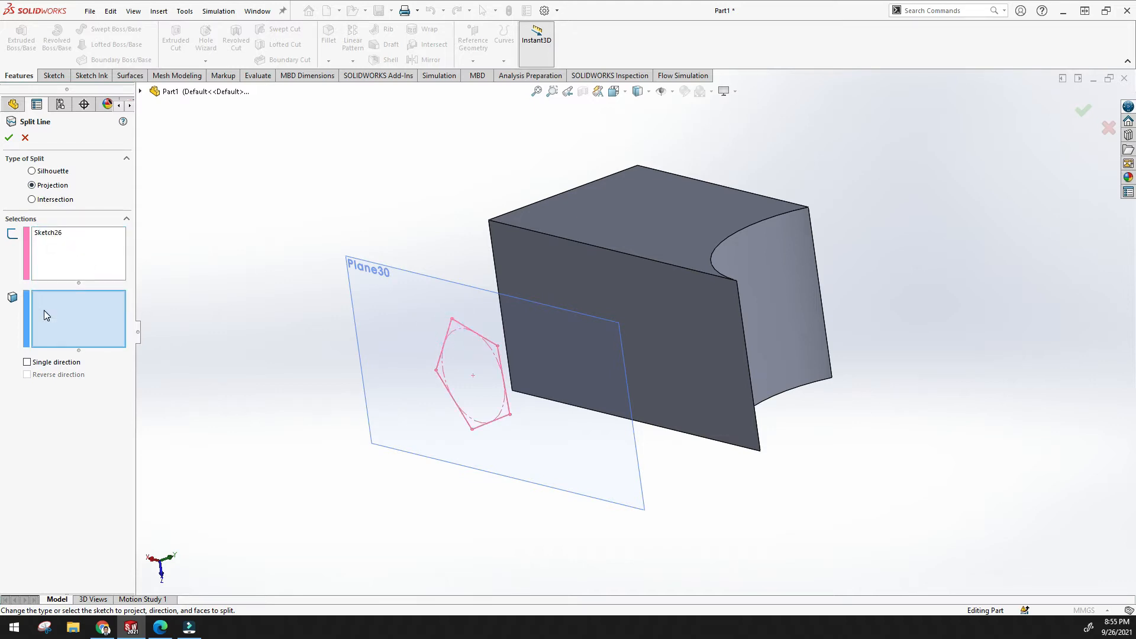
pyautogui.click(653, 300)
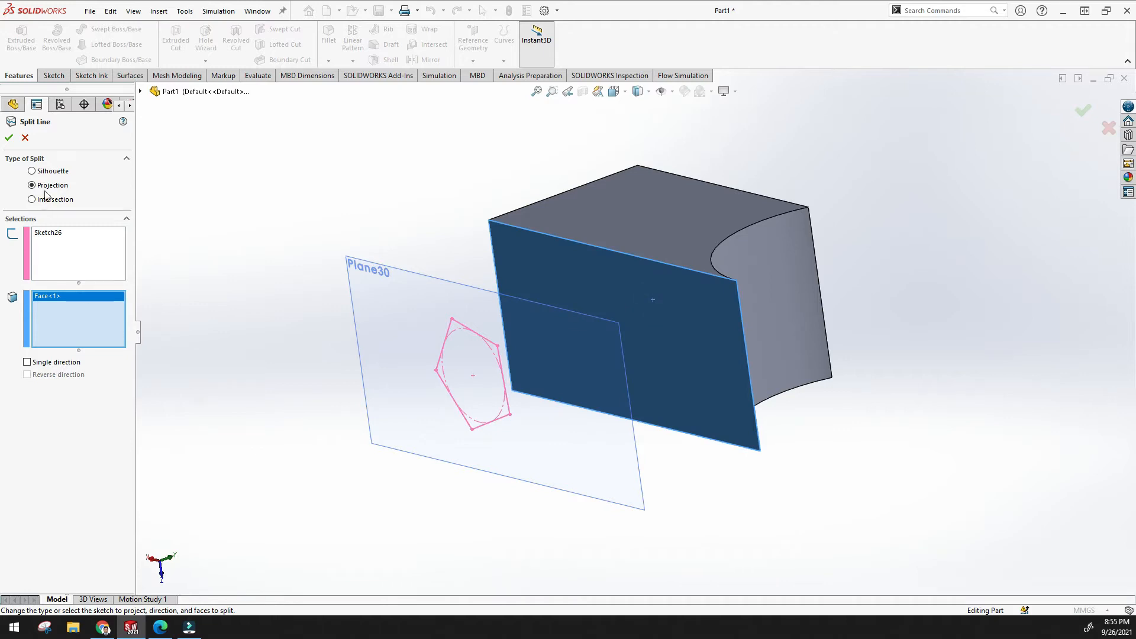
pyautogui.click(9, 138)
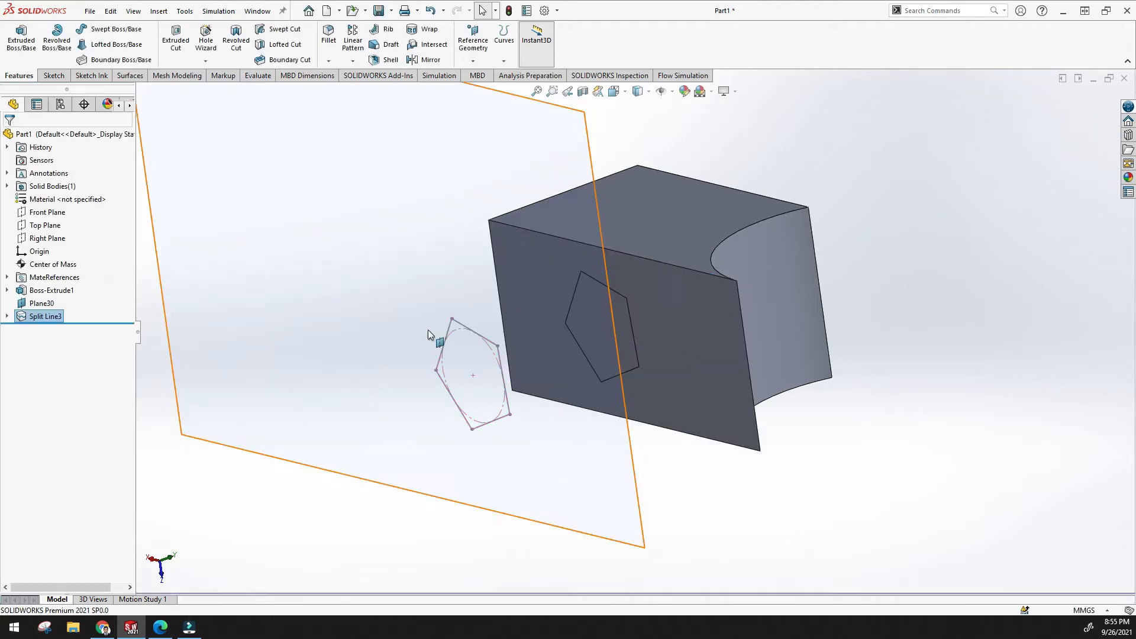
# Examine the split face from several angles, selecting the pentagonal region and the surrounding face separately
pyautogui.moveTo(828, 438); pyautogui.dragTo(836, 464, button='middle')
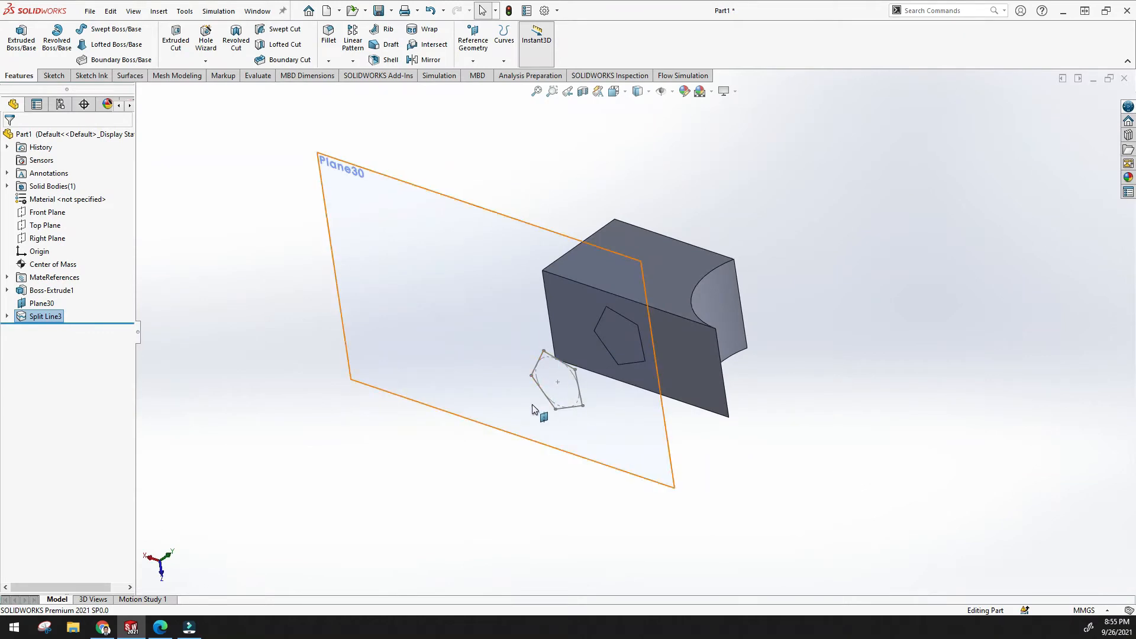
pyautogui.scroll(-3, 647, 337)
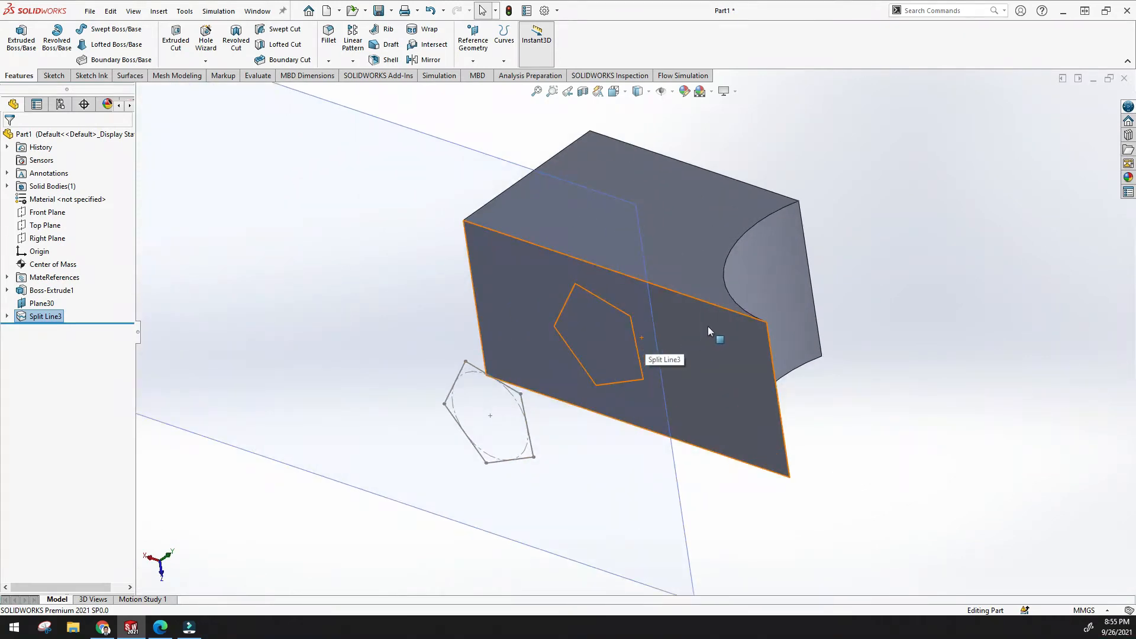
pyautogui.scroll(3, 663, 335)
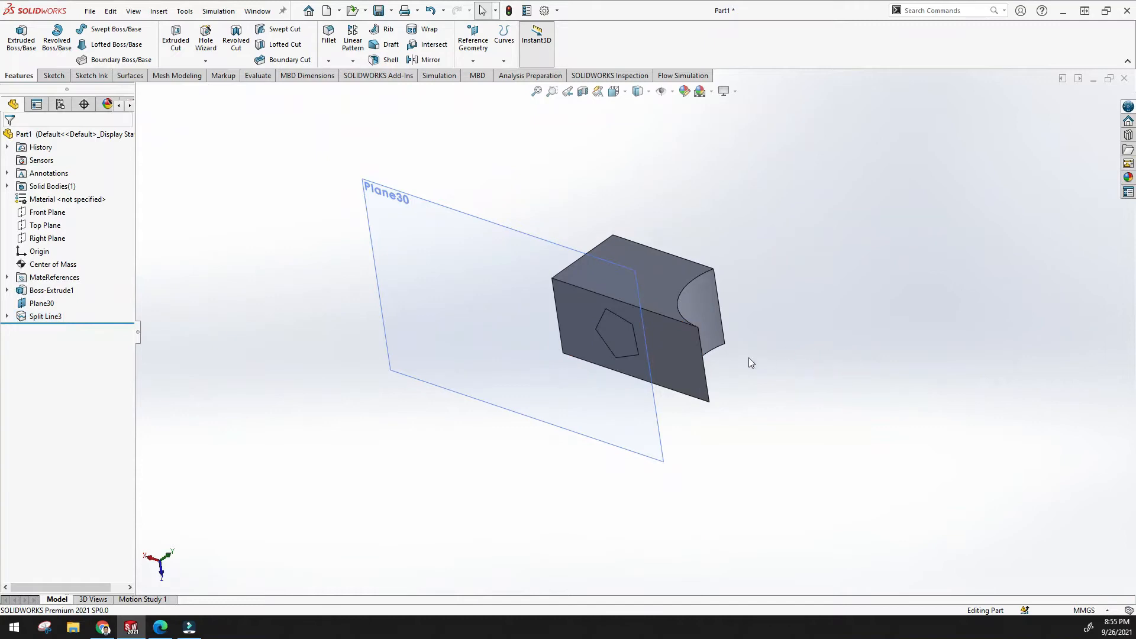
pyautogui.click(674, 359)
pyautogui.moveTo(831, 398); pyautogui.dragTo(626, 327, button='middle')
pyautogui.click(625, 327)
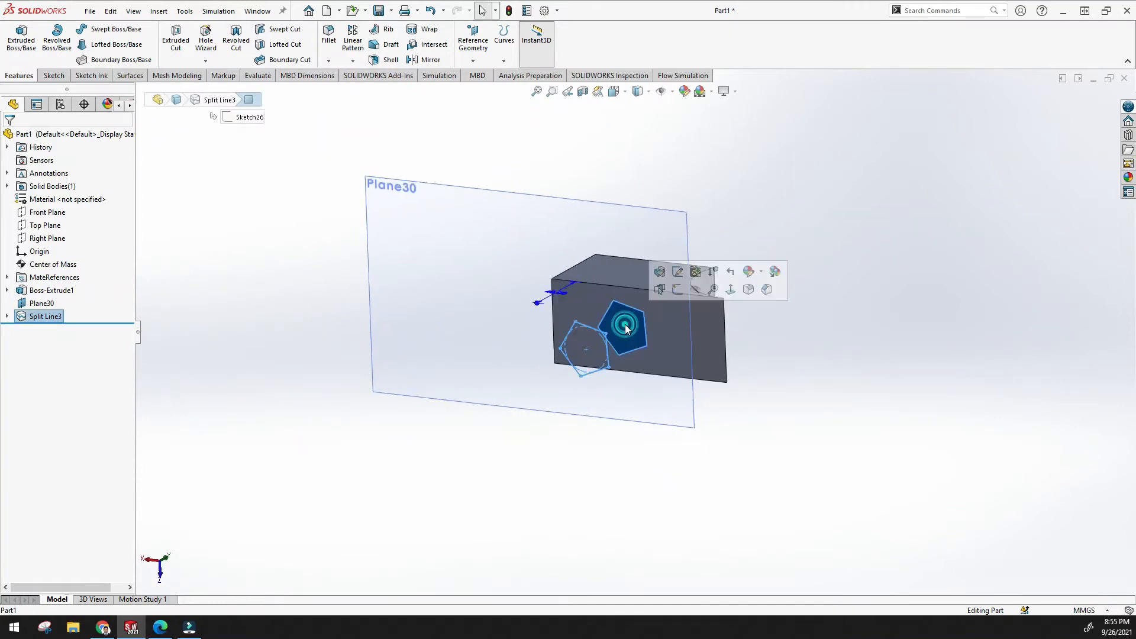
pyautogui.click(669, 332)
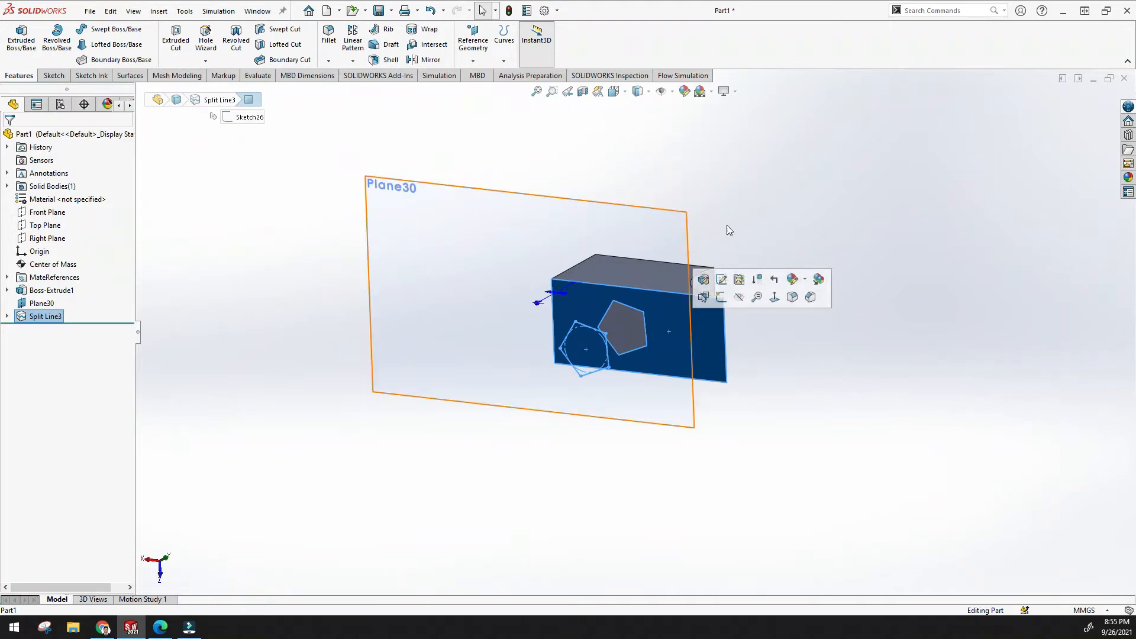
pyautogui.click(750, 215)
pyautogui.click(630, 329)
pyautogui.click(641, 292)
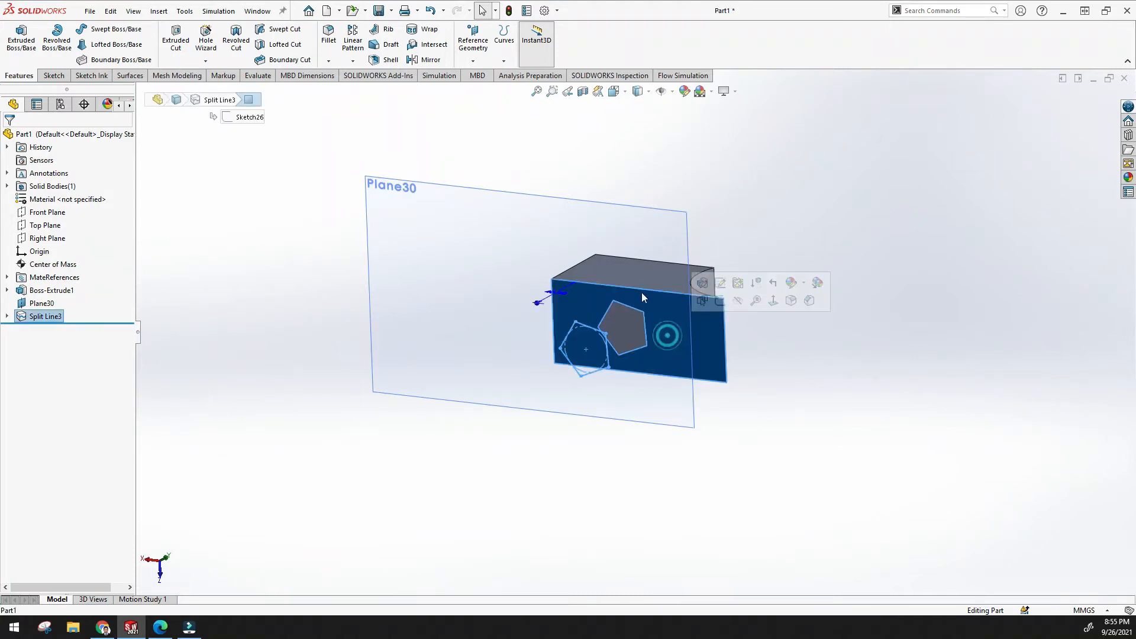
pyautogui.click(641, 272)
pyautogui.moveTo(641, 273); pyautogui.dragTo(606, 324, button='middle')
pyautogui.click(589, 331)
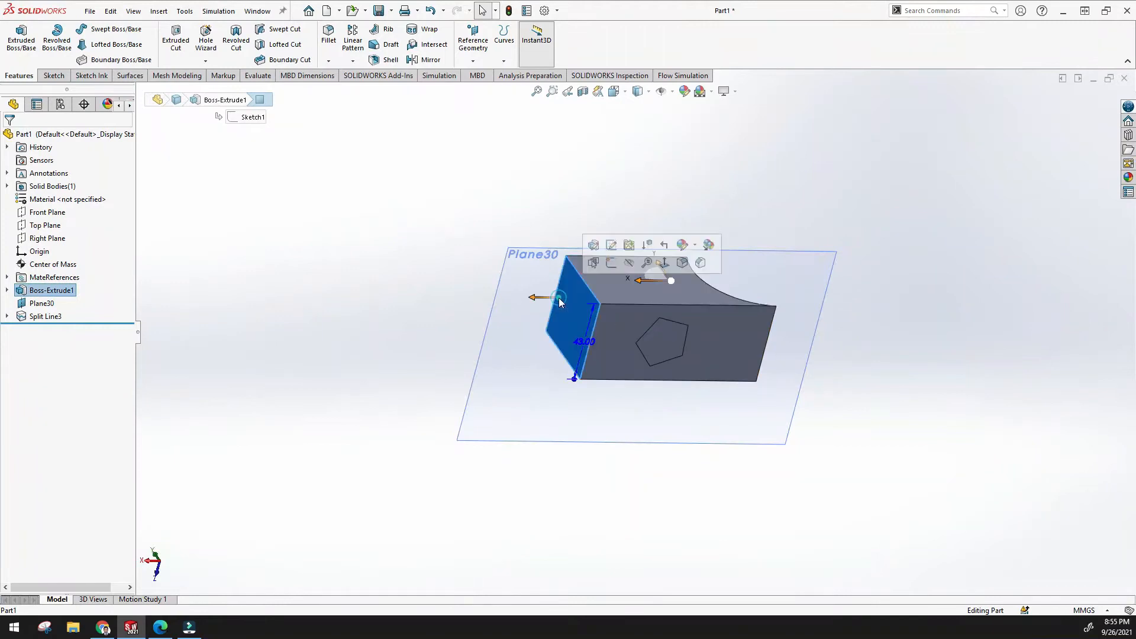
pyautogui.click(615, 342)
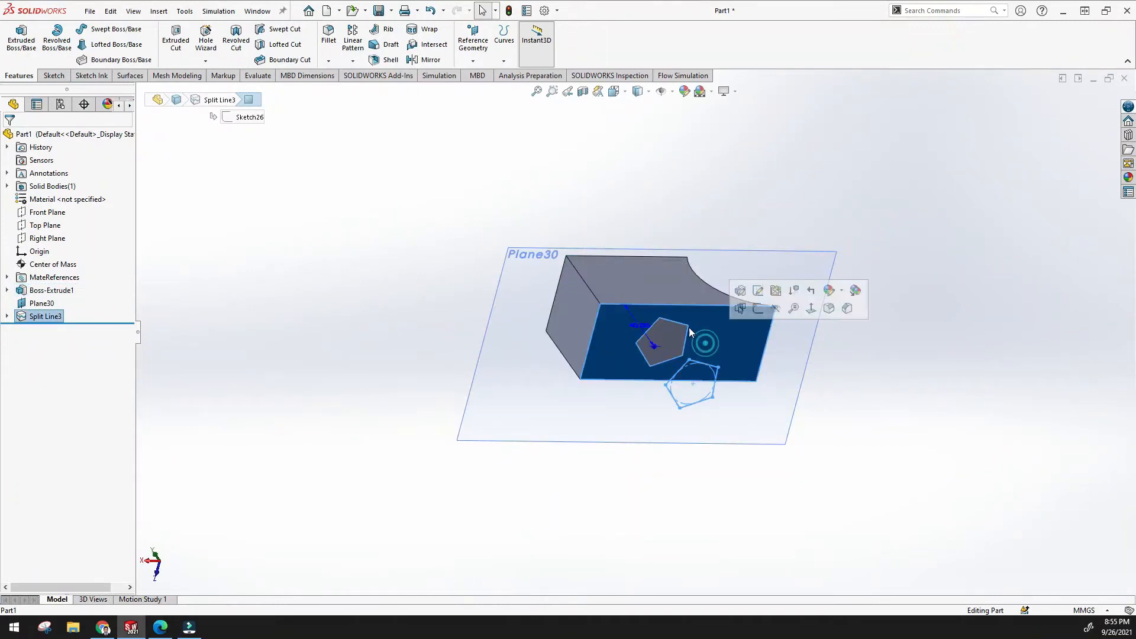
pyautogui.click(536, 91)
pyautogui.moveTo(736, 276); pyautogui.dragTo(637, 297, button='middle')
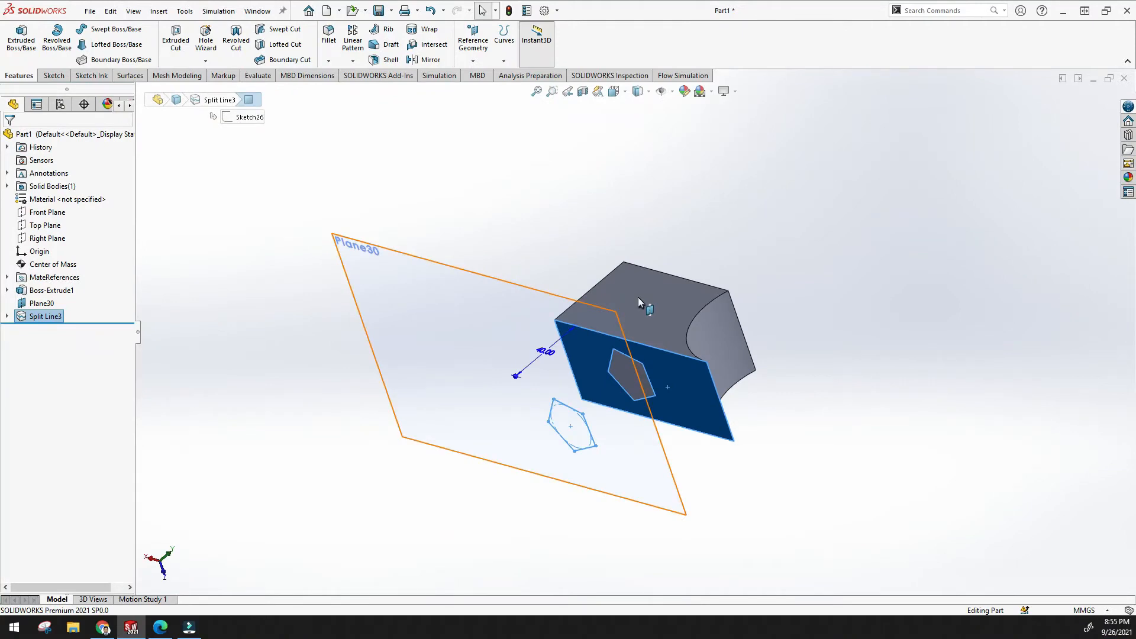
pyautogui.click(583, 215)
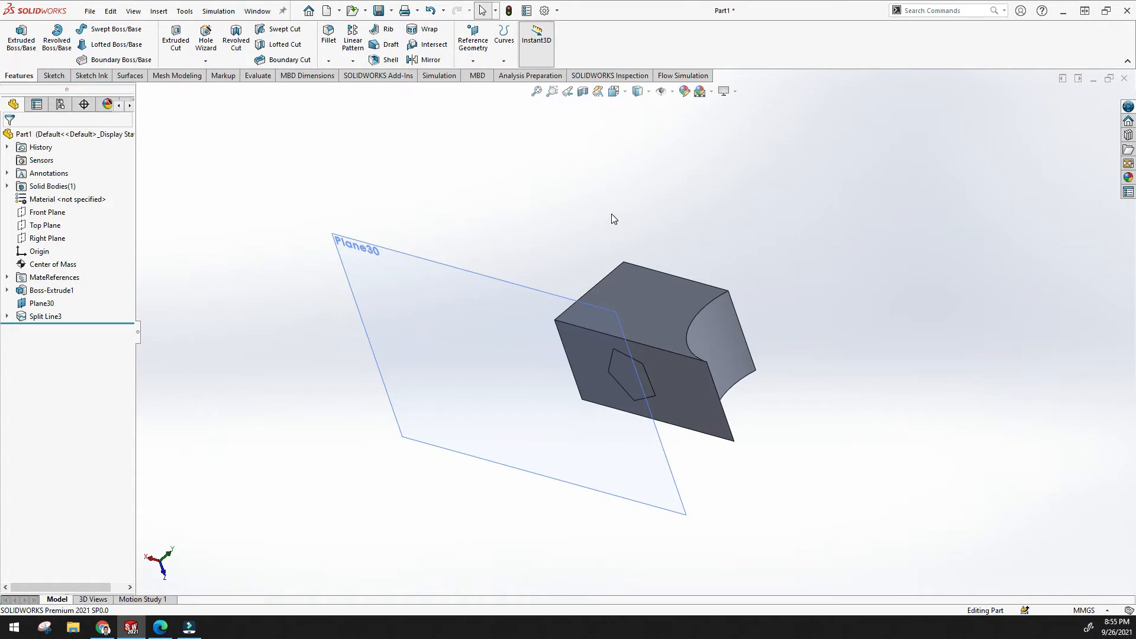
pyautogui.click(536, 91)
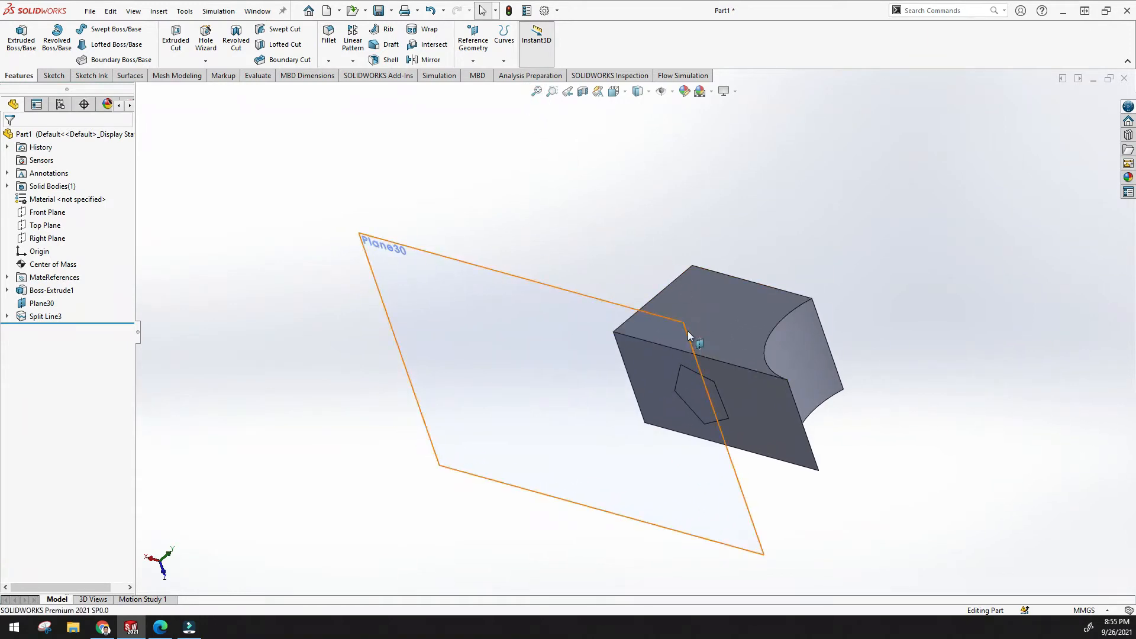
# Undo the split line on the block's flat face
pyautogui.click(503, 61)
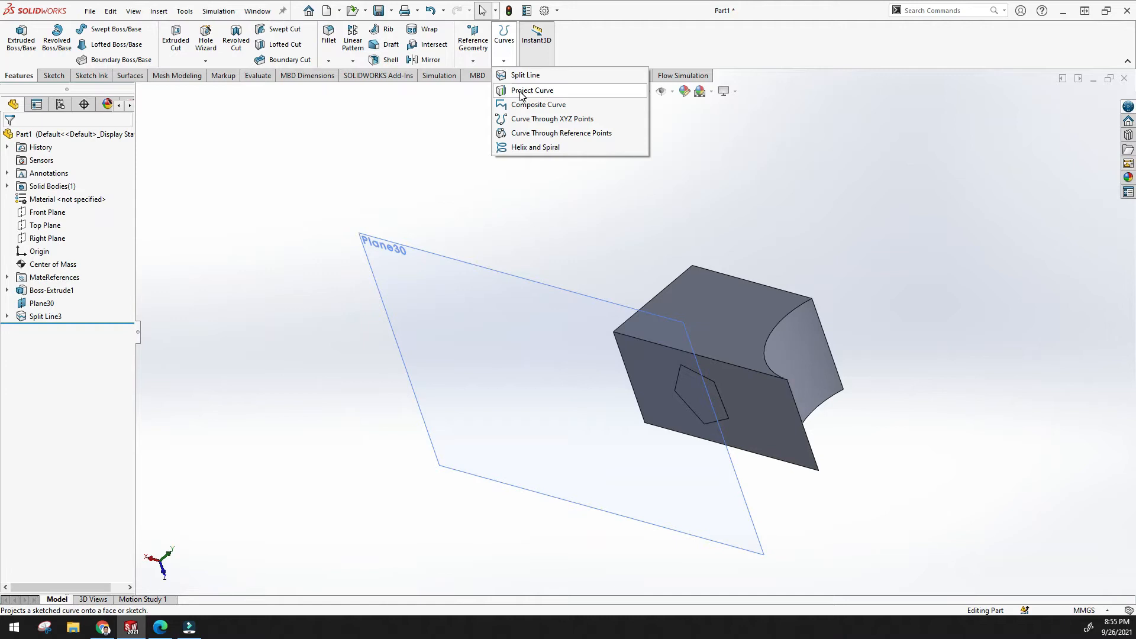
pyautogui.click(426, 160)
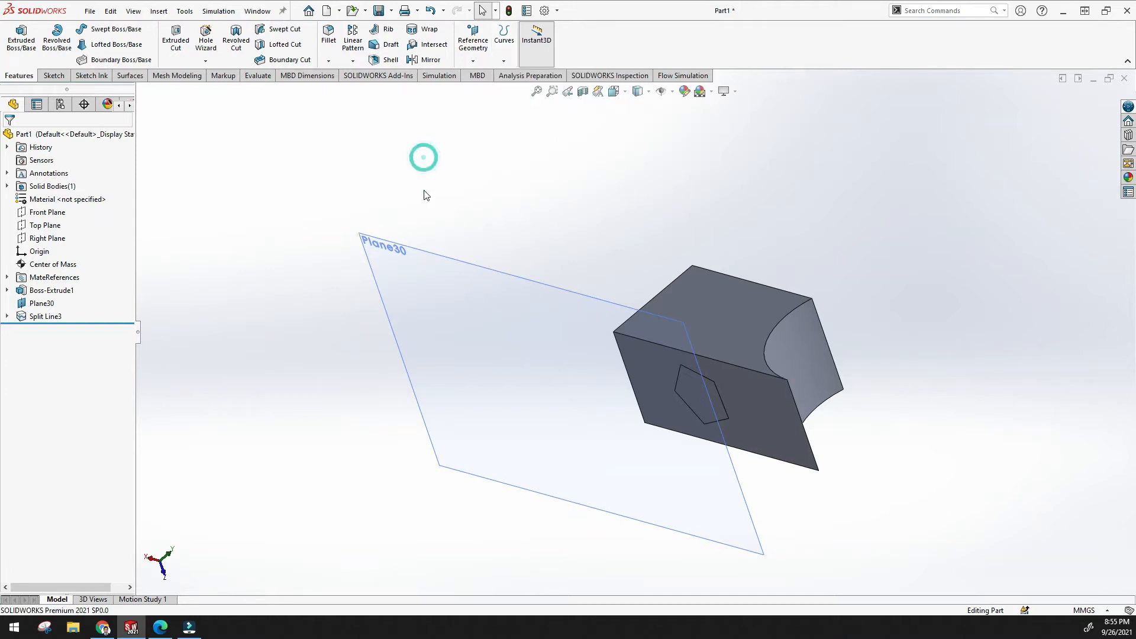
pyautogui.press('z')
pyautogui.hotkey('ctrl', 'z')
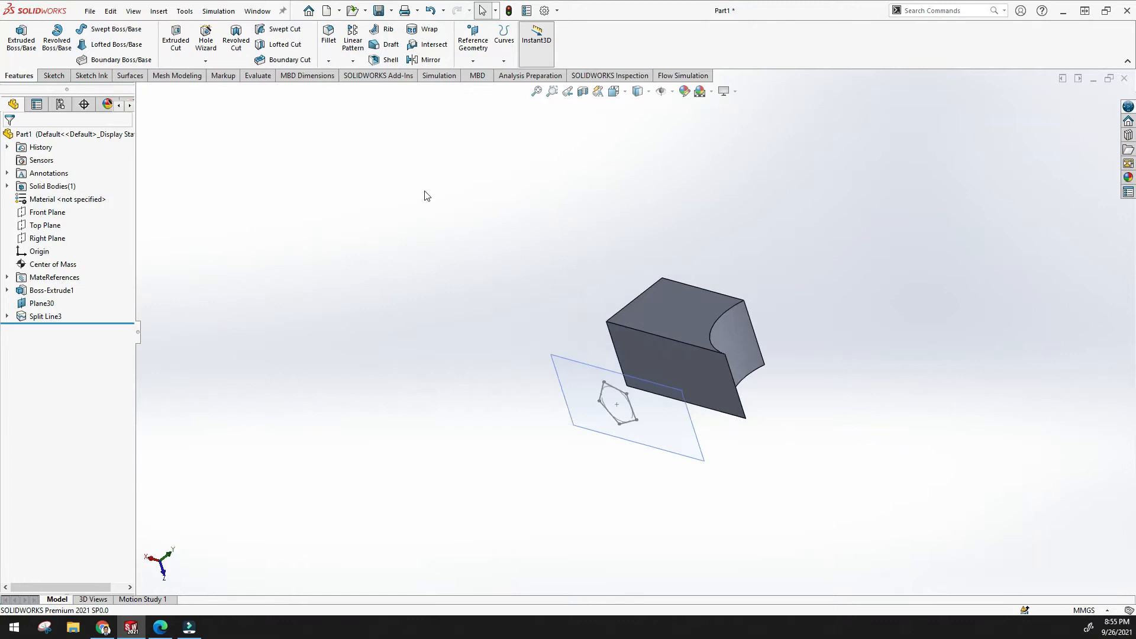
# Project the pentagon sketch from Plane30 onto the block's facing flat face as a sketch-on-faces projected curve with reverse projection
pyautogui.click(503, 61)
pyautogui.click(516, 92)
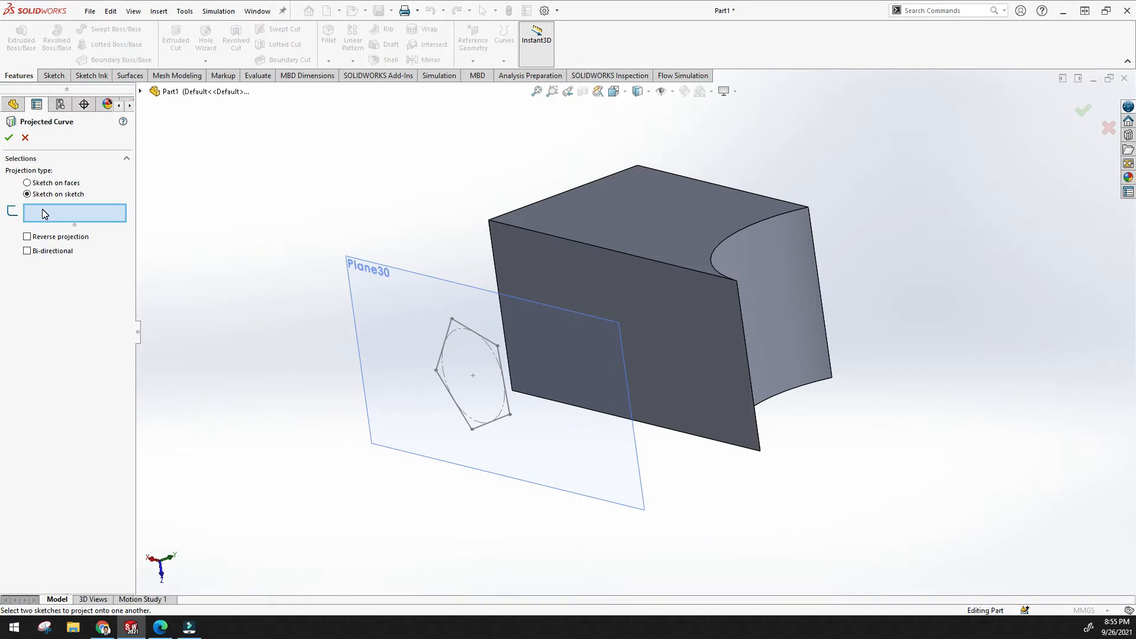
pyautogui.click(477, 337)
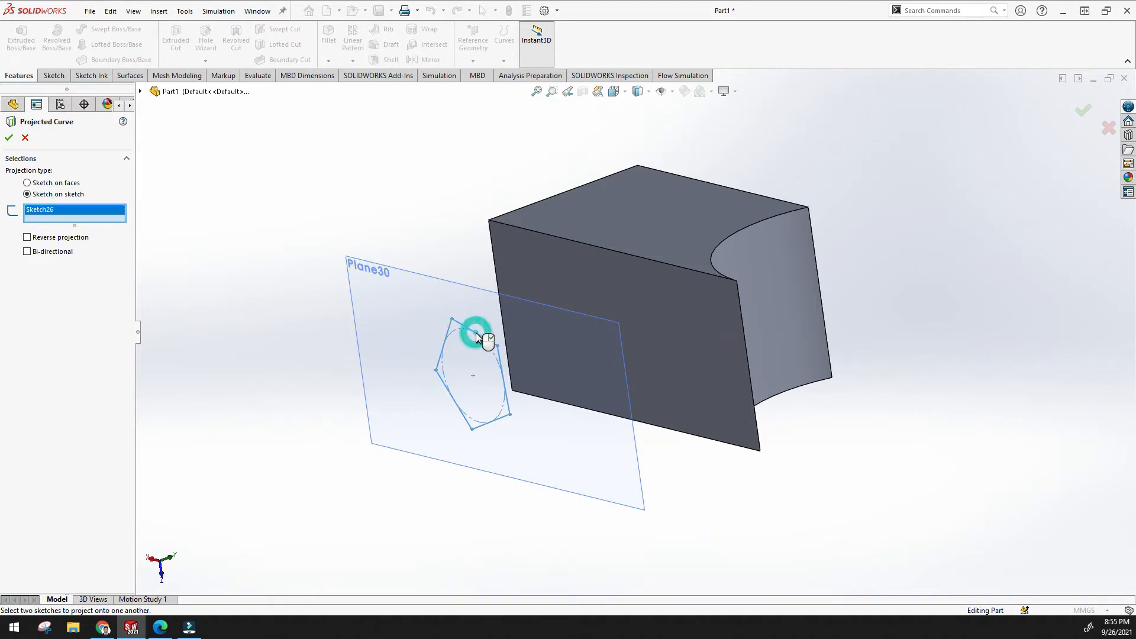
pyautogui.moveTo(312, 265)
pyautogui.mouseDown(button='middle')
pyautogui.moveTo(347, 193)
pyautogui.moveTo(332, 268)
pyautogui.moveTo(347, 327)
pyautogui.moveTo(332, 250)
pyautogui.moveTo(307, 242)
pyautogui.mouseUp(button='middle')
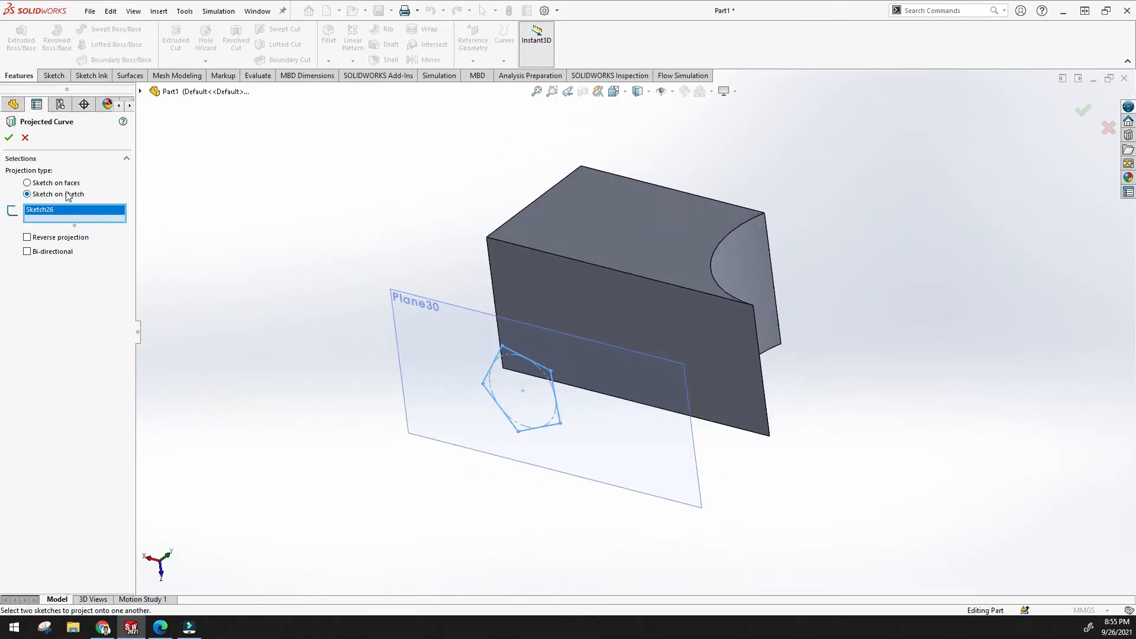
pyautogui.click(28, 183)
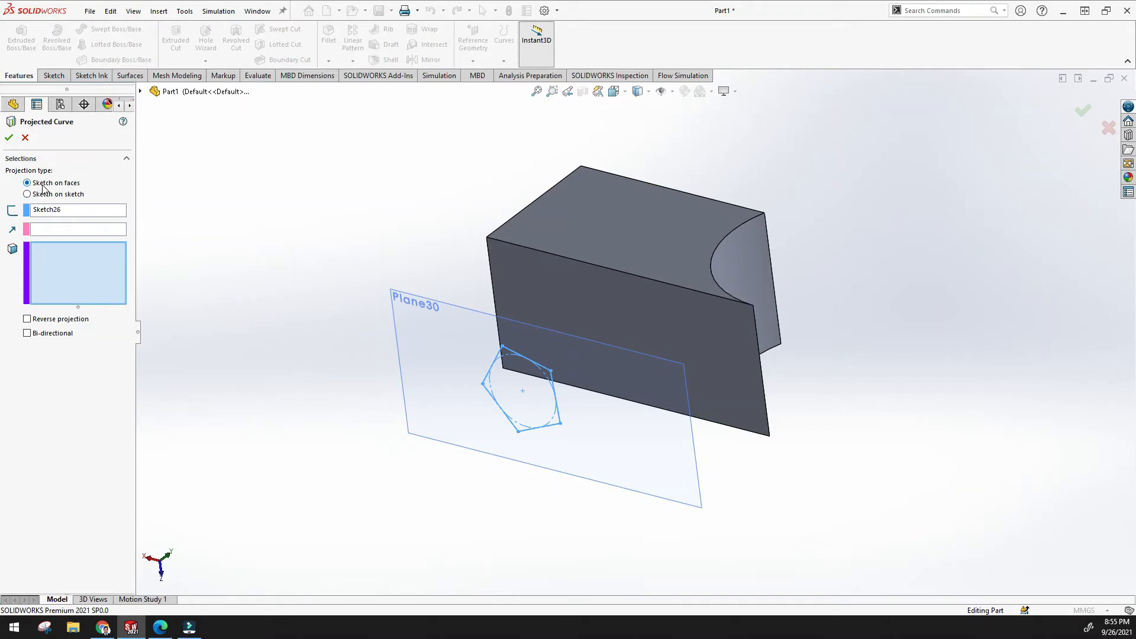
pyautogui.click(546, 307)
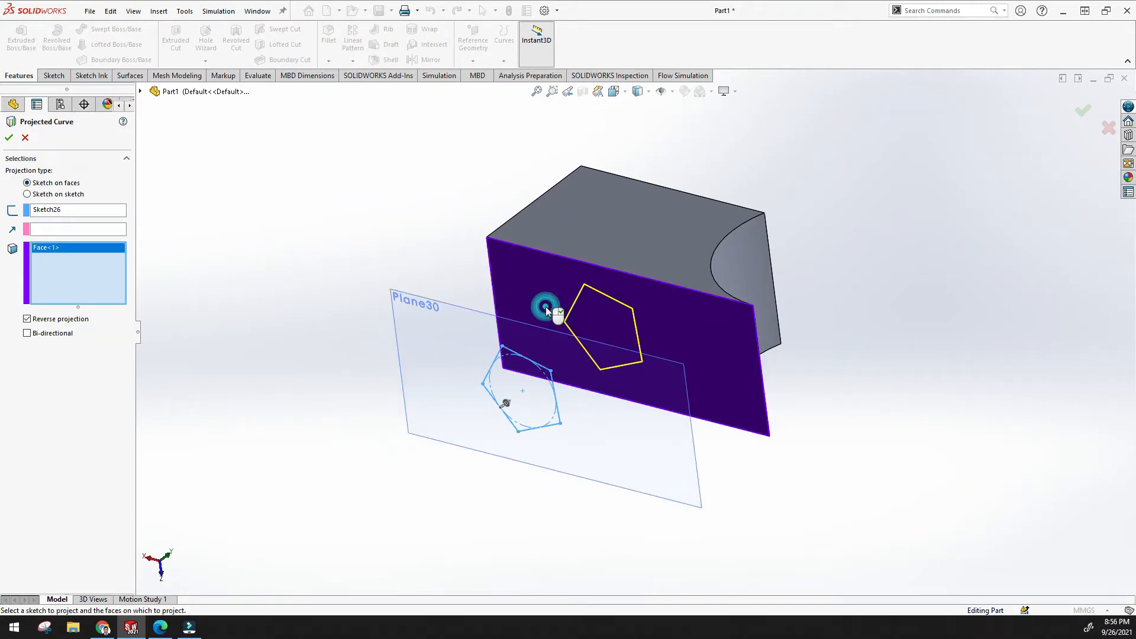
pyautogui.moveTo(386, 295)
pyautogui.mouseDown(button='middle')
pyautogui.moveTo(443, 221)
pyautogui.moveTo(418, 233)
pyautogui.moveTo(384, 305)
pyautogui.mouseUp(button='middle')
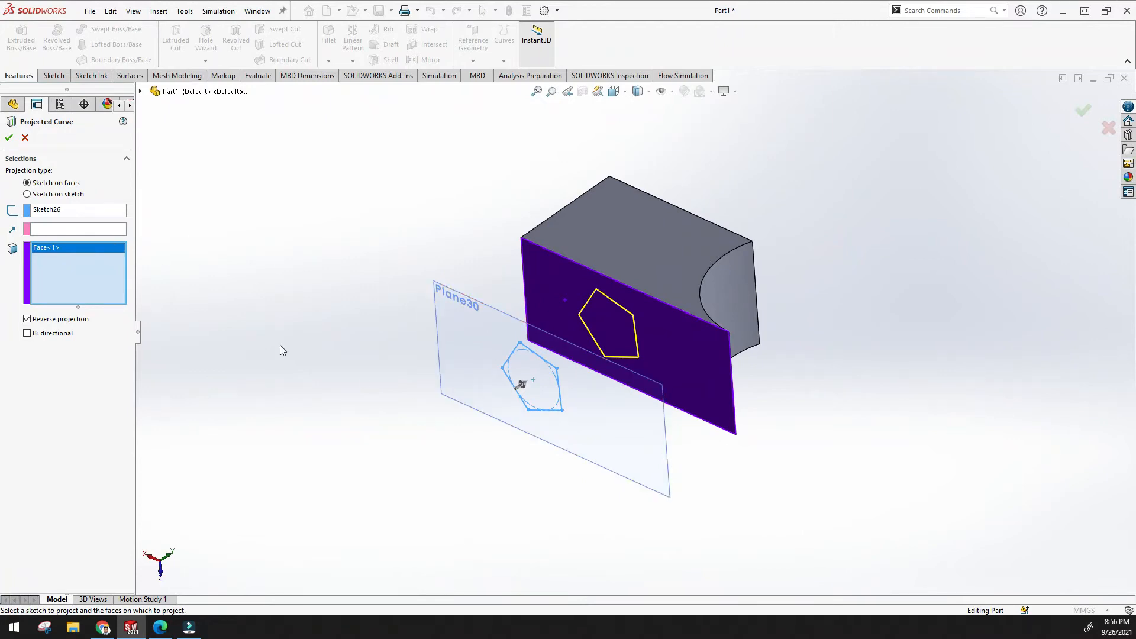
pyautogui.moveTo(670, 325); pyautogui.dragTo(670, 332, button='middle')
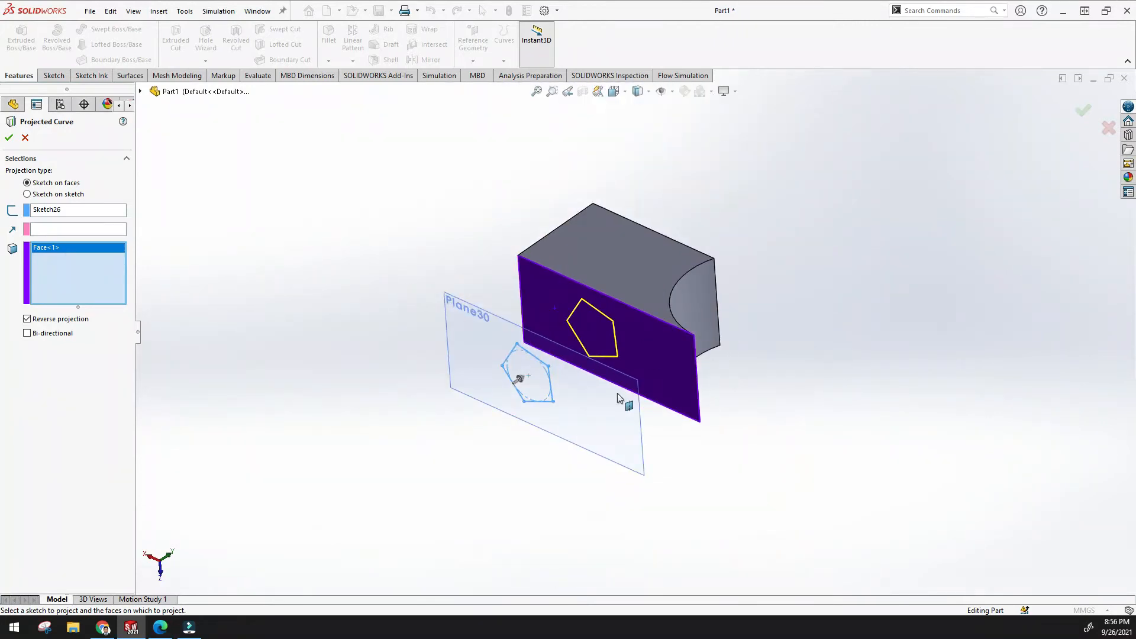
pyautogui.click(9, 140)
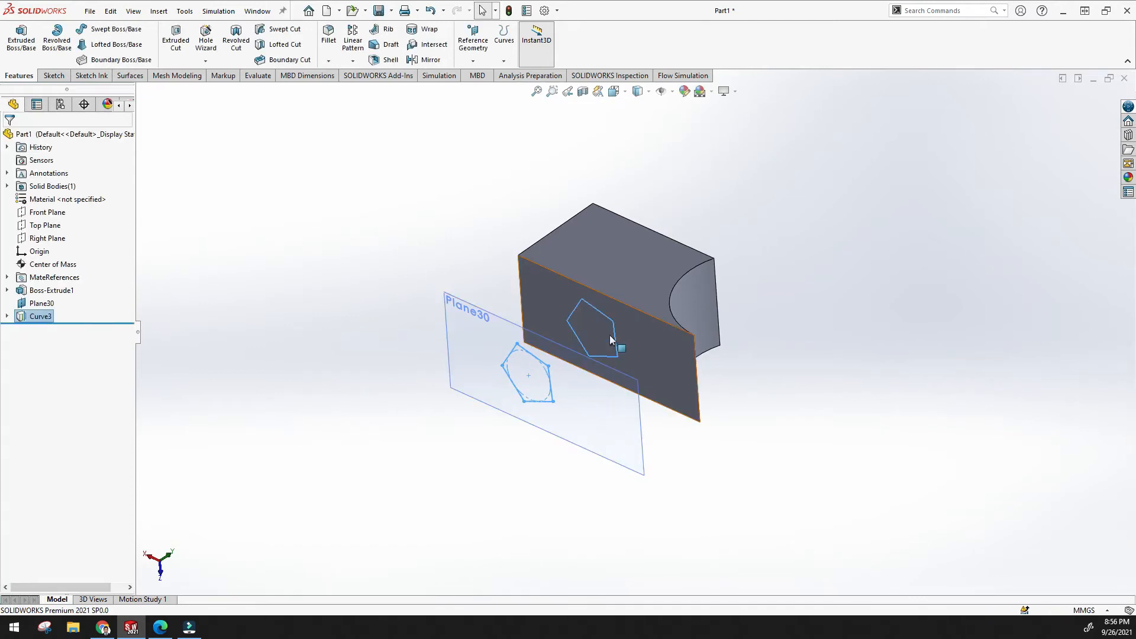
# Examine the projected pentagon curve on the block's flat face and select the face to check whether it is divided
pyautogui.click(649, 349)
pyautogui.click(836, 385)
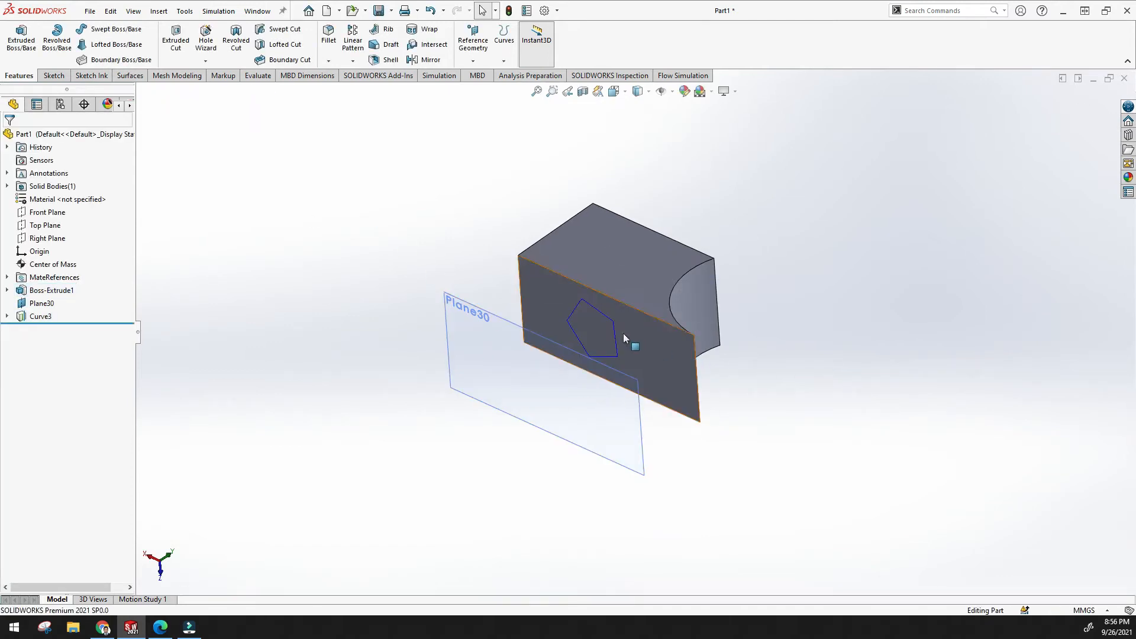
pyautogui.scroll(-2, 624, 332)
pyautogui.moveTo(611, 340); pyautogui.dragTo(588, 310, button='middle')
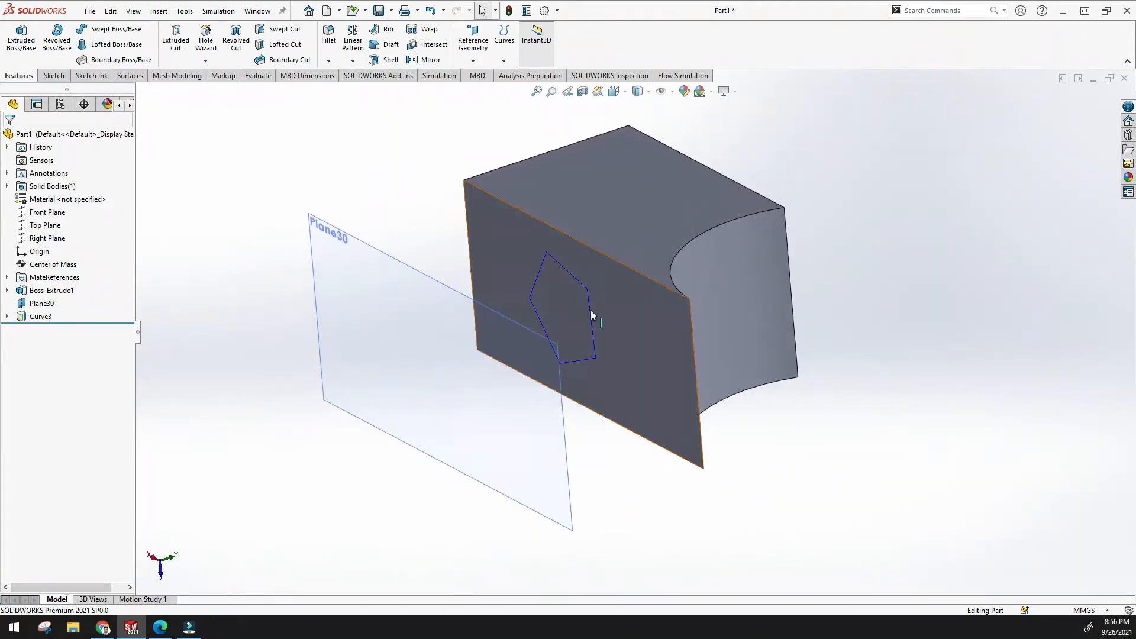
pyautogui.click(591, 310)
pyautogui.click(616, 324)
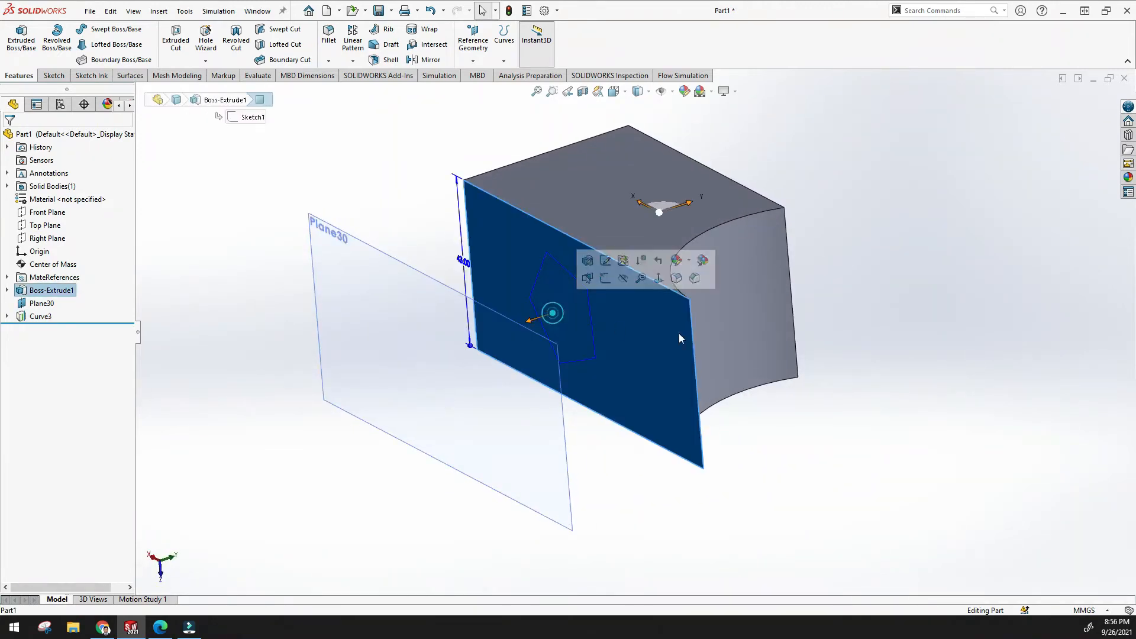
pyautogui.click(643, 342)
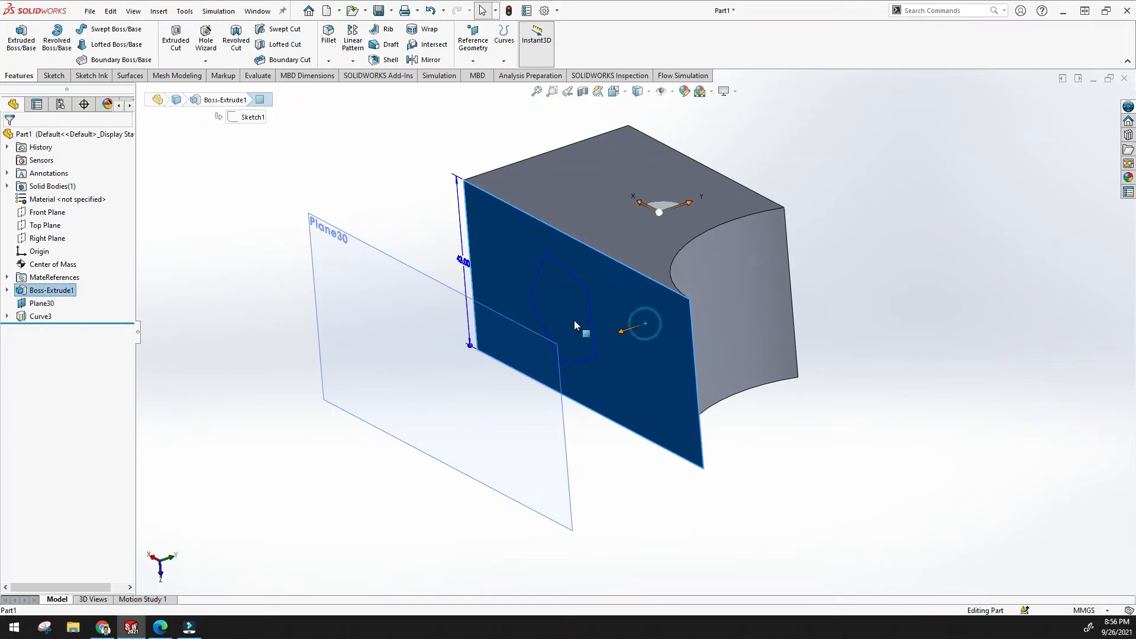
pyautogui.scroll(3, 563, 333)
pyautogui.click(550, 216)
pyautogui.click(536, 91)
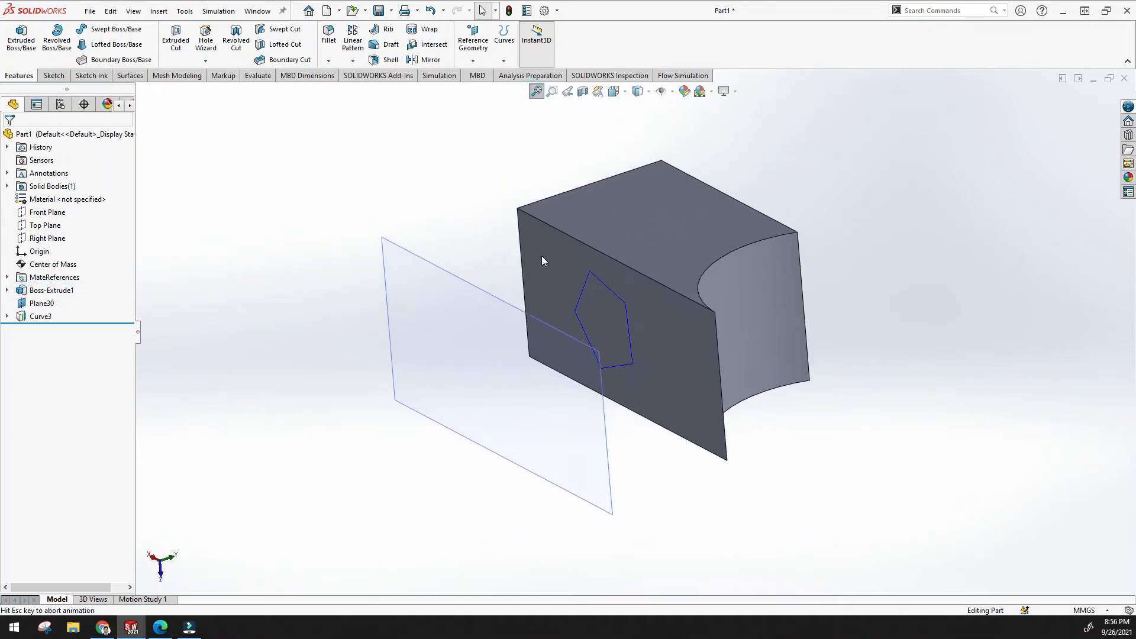
# Try Extruded Boss/Base with the projected curve selected, pick the pentagon sketch on Plane30 as the profile, and cancel the command
pyautogui.moveTo(489, 225); pyautogui.dragTo(603, 334, button='middle')
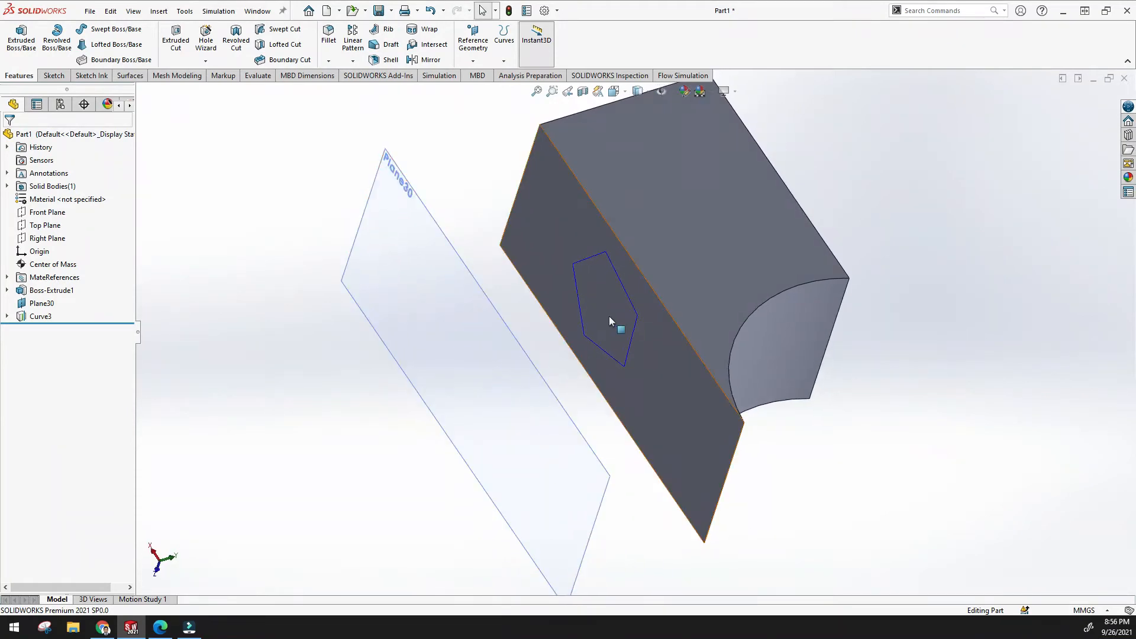
pyautogui.click(623, 288)
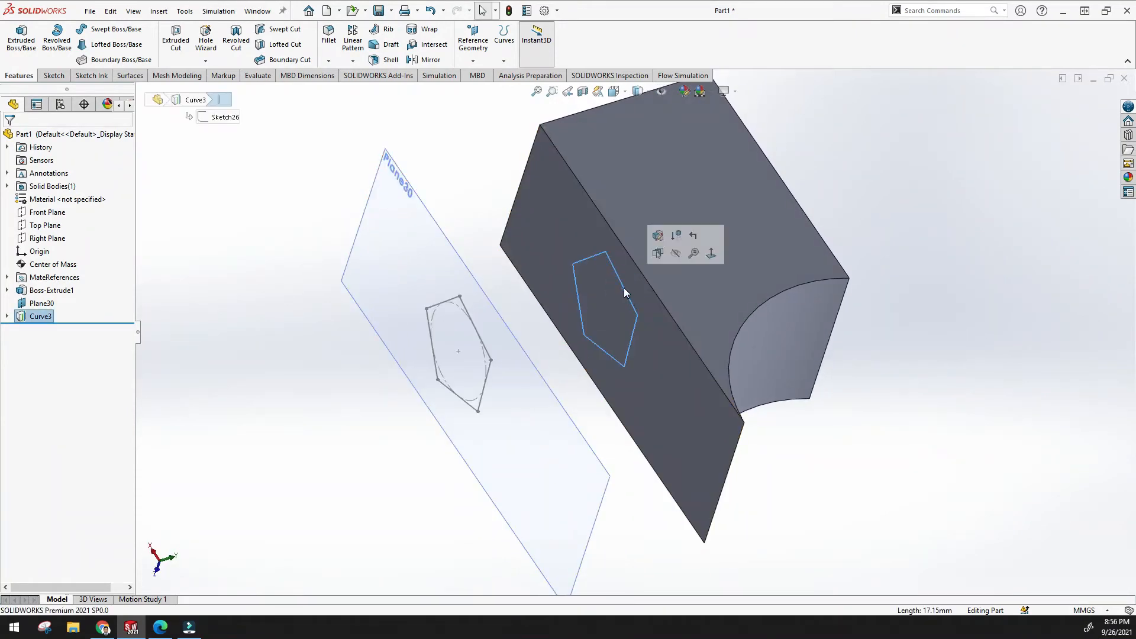
pyautogui.click(21, 37)
pyautogui.moveTo(587, 343); pyautogui.dragTo(550, 354, button='middle')
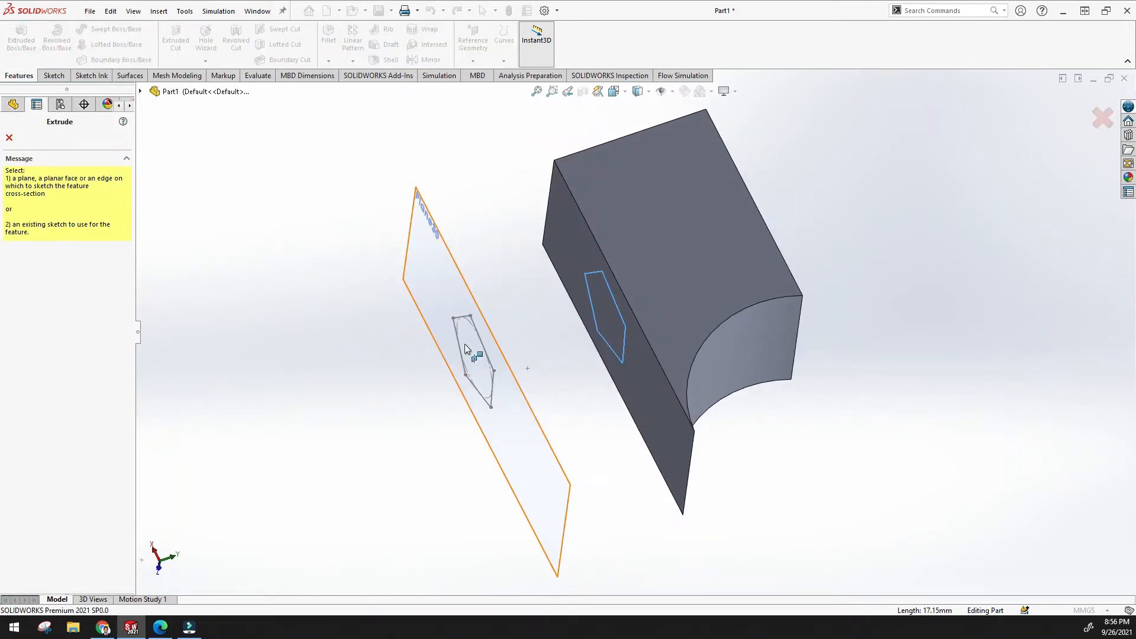
pyautogui.click(481, 349)
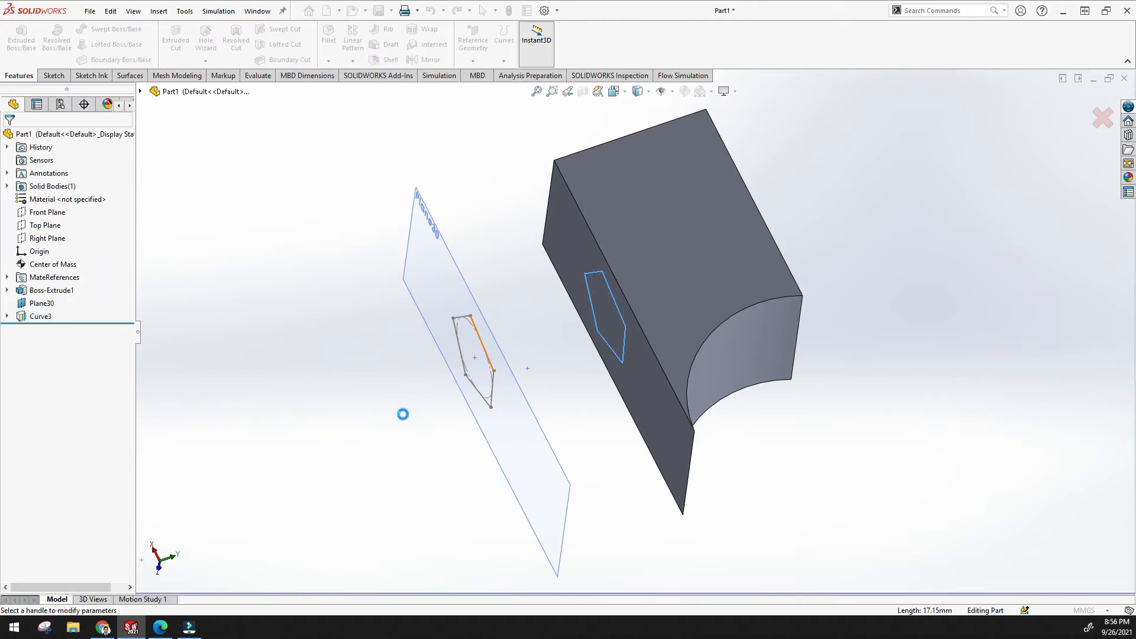
pyautogui.click(25, 137)
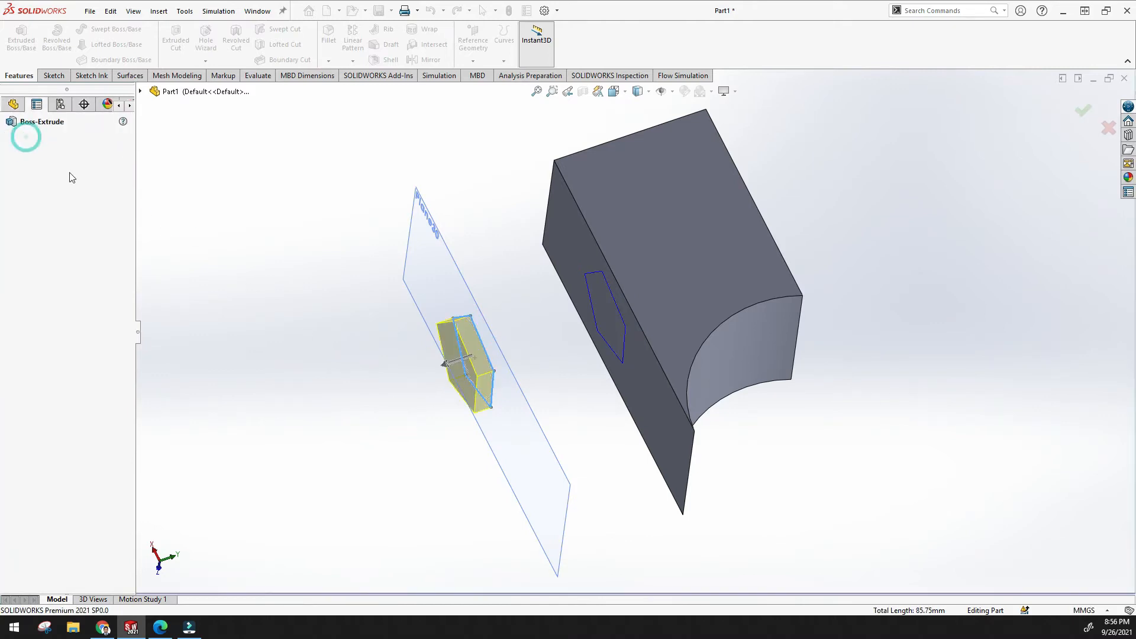
# Join three connected block edges into a composite curve: the long edge meeting the concave arc, its adjoining edge, and the short corner edge
pyautogui.moveTo(353, 277); pyautogui.dragTo(382, 225, button='middle')
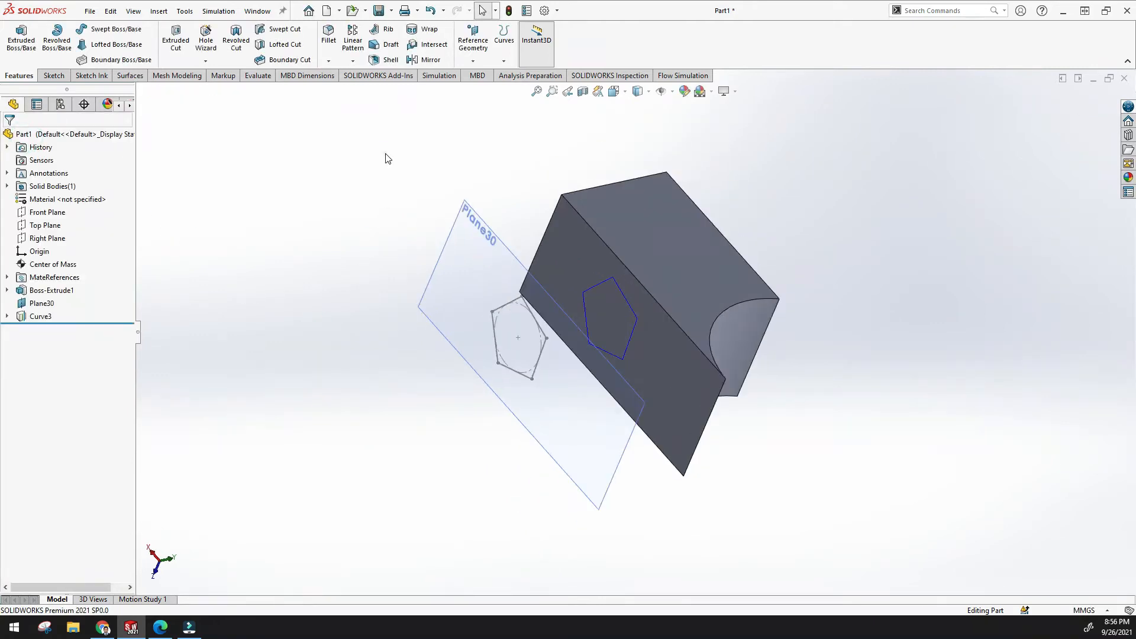
pyautogui.click(503, 59)
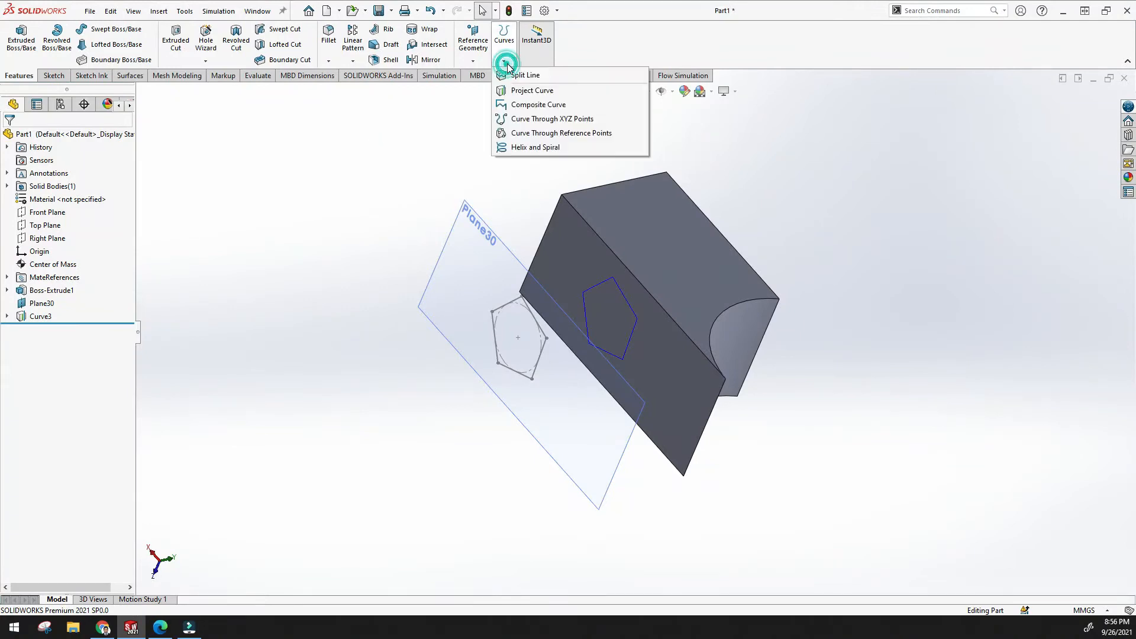
pyautogui.click(518, 106)
pyautogui.moveTo(786, 156); pyautogui.dragTo(763, 262, button='middle')
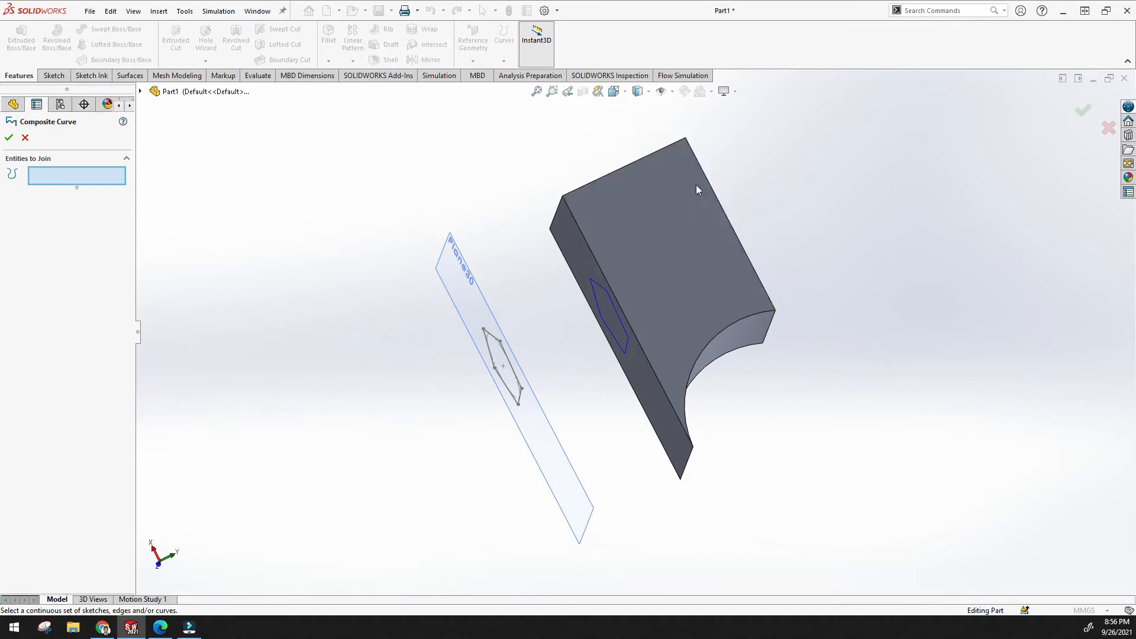
pyautogui.moveTo(591, 173); pyautogui.dragTo(660, 260, button='middle')
pyautogui.click(713, 249)
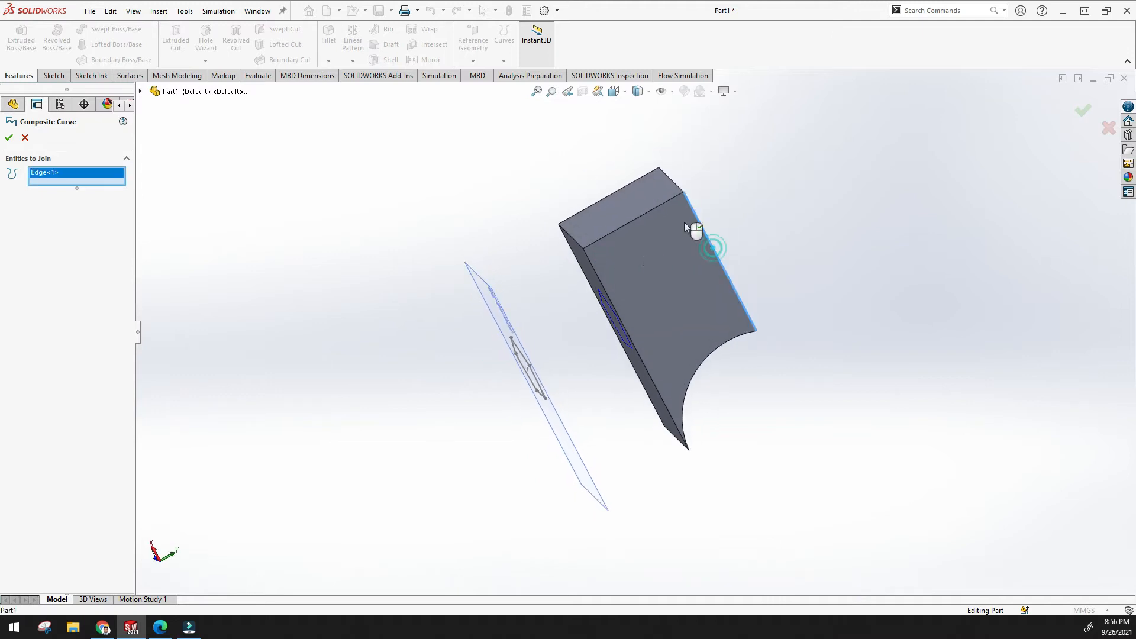
pyautogui.click(637, 218)
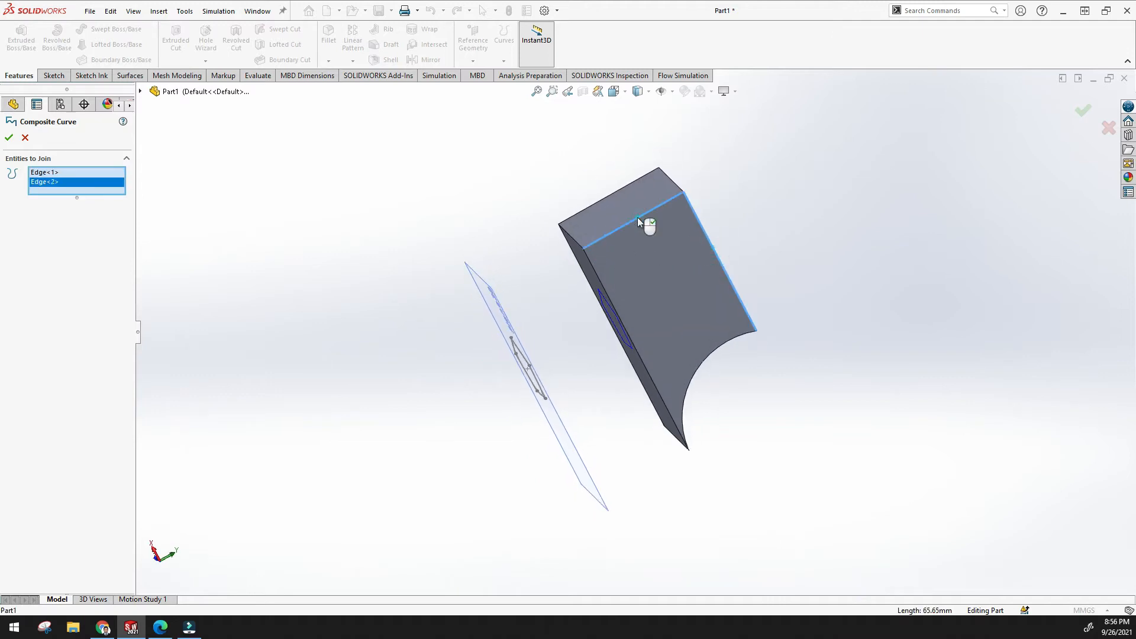
pyautogui.click(572, 237)
pyautogui.moveTo(517, 208); pyautogui.dragTo(448, 214, button='middle')
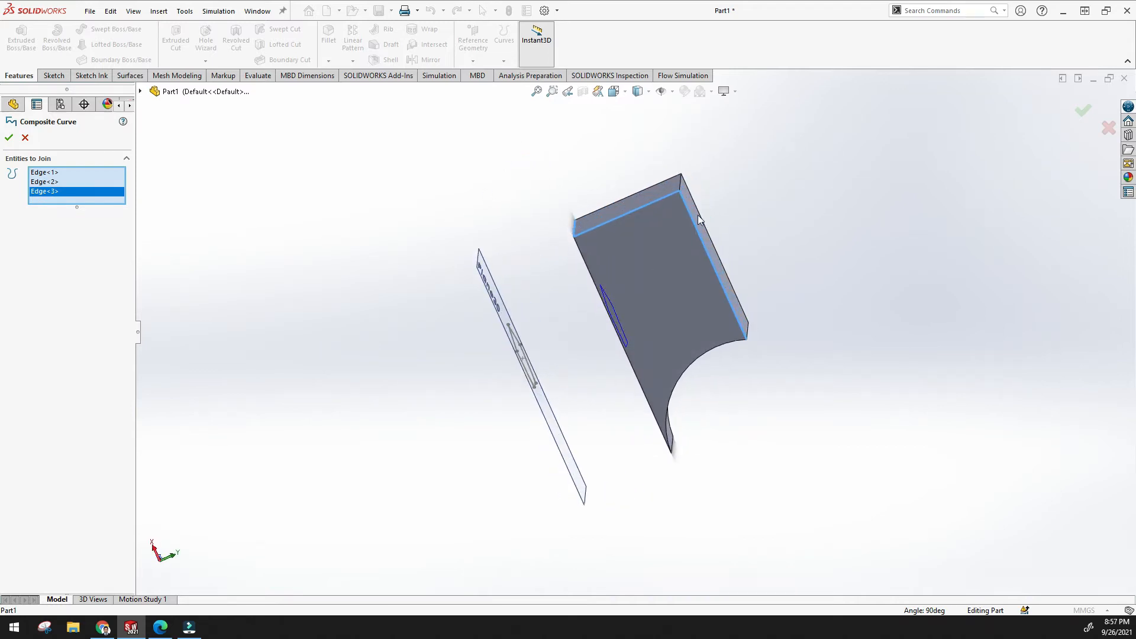
pyautogui.click(9, 137)
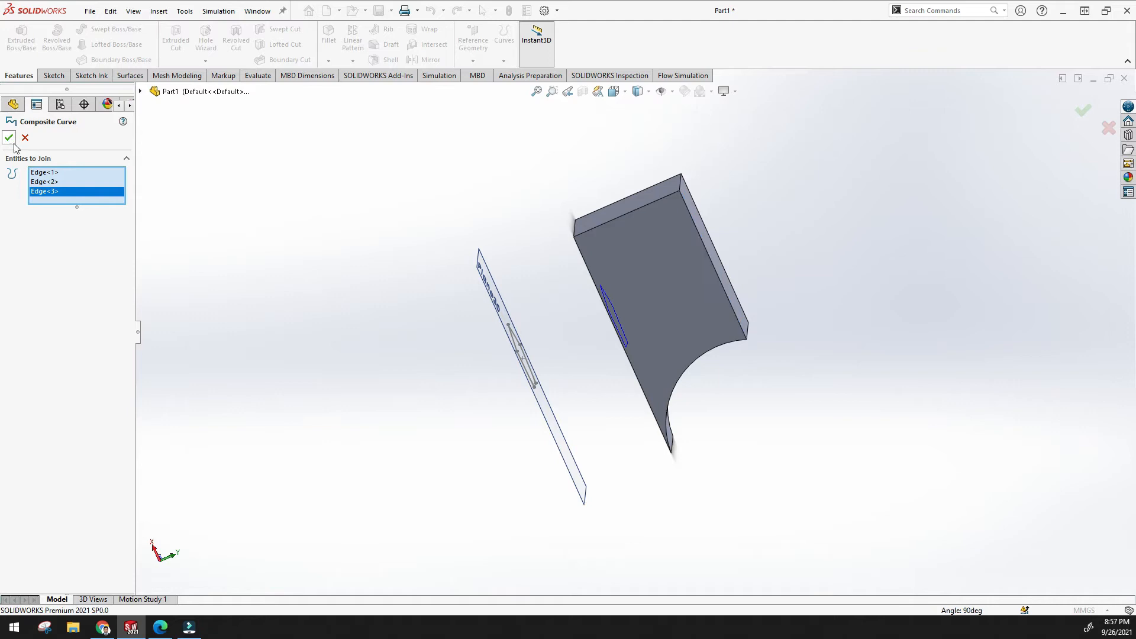
# Examine the composite curve along the block's three joined edges from several angles, selecting it to highlight its path
pyautogui.moveTo(318, 260); pyautogui.dragTo(357, 221, button='middle')
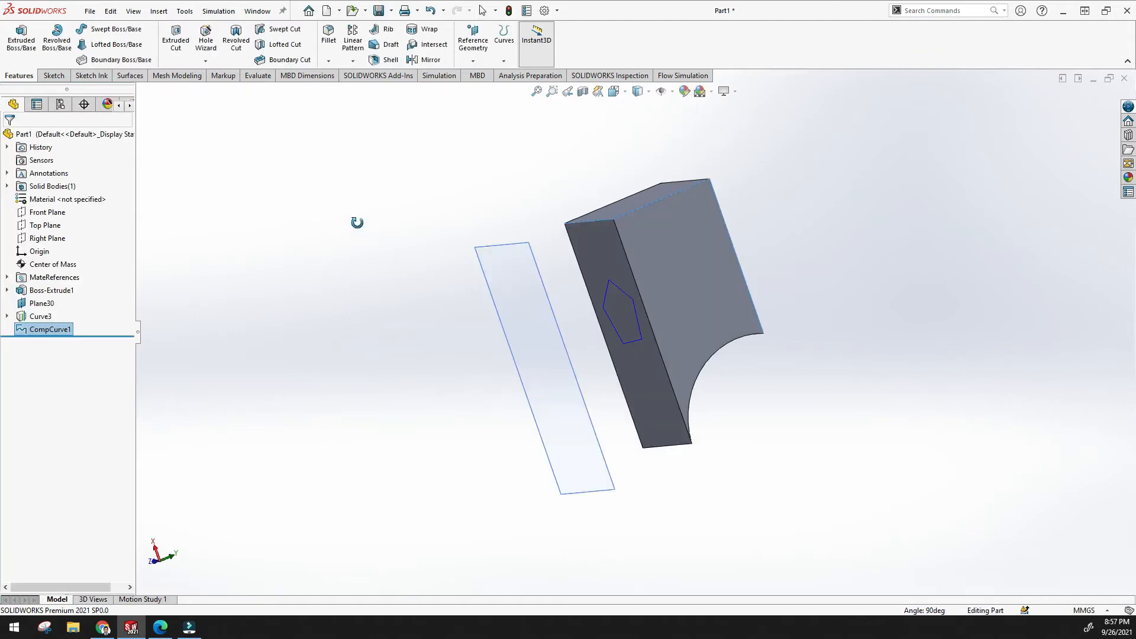
pyautogui.scroll(-4, 673, 236)
pyautogui.scroll(4, 669, 233)
pyautogui.moveTo(670, 233); pyautogui.dragTo(621, 261, button='middle')
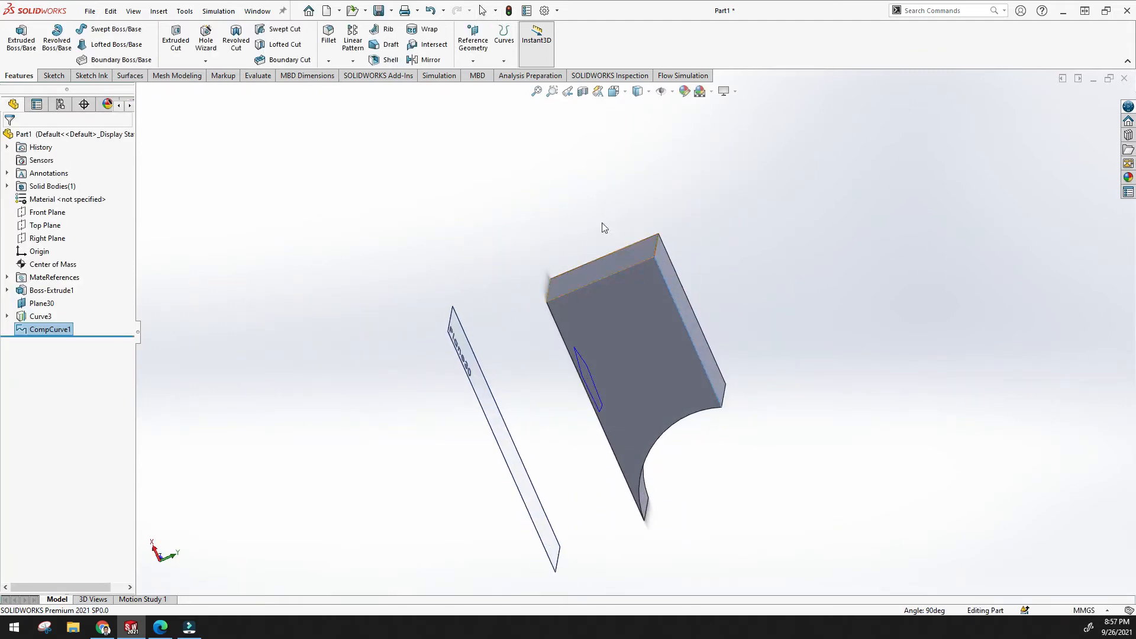
pyautogui.scroll(-2, 680, 334)
pyautogui.moveTo(699, 384); pyautogui.dragTo(690, 390, button='middle')
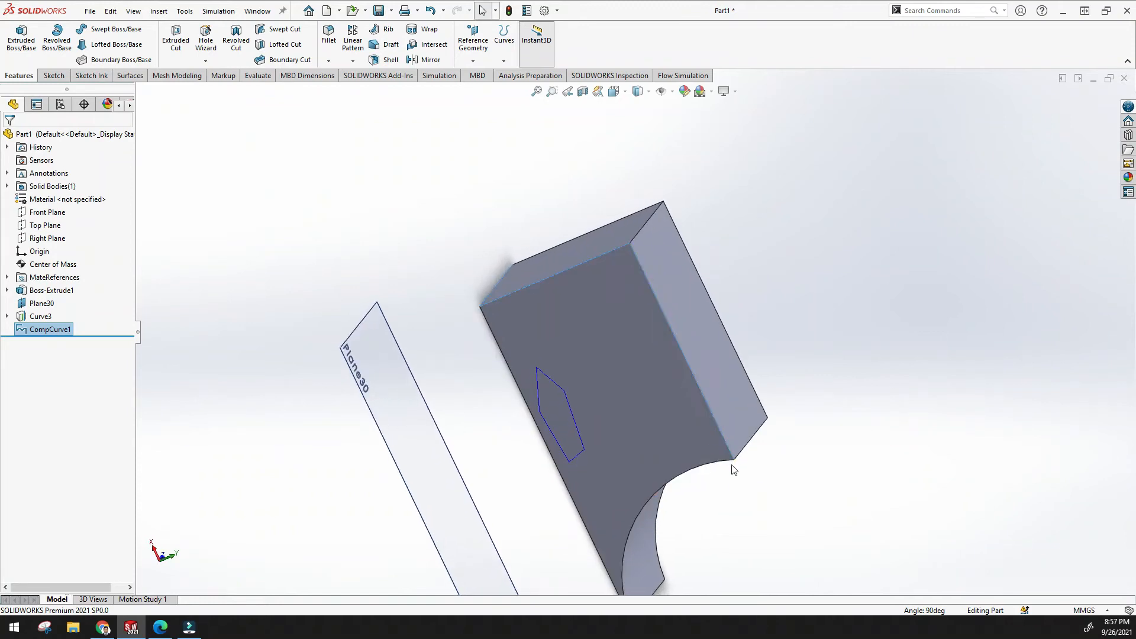
pyautogui.moveTo(602, 263); pyautogui.dragTo(648, 287, button='middle')
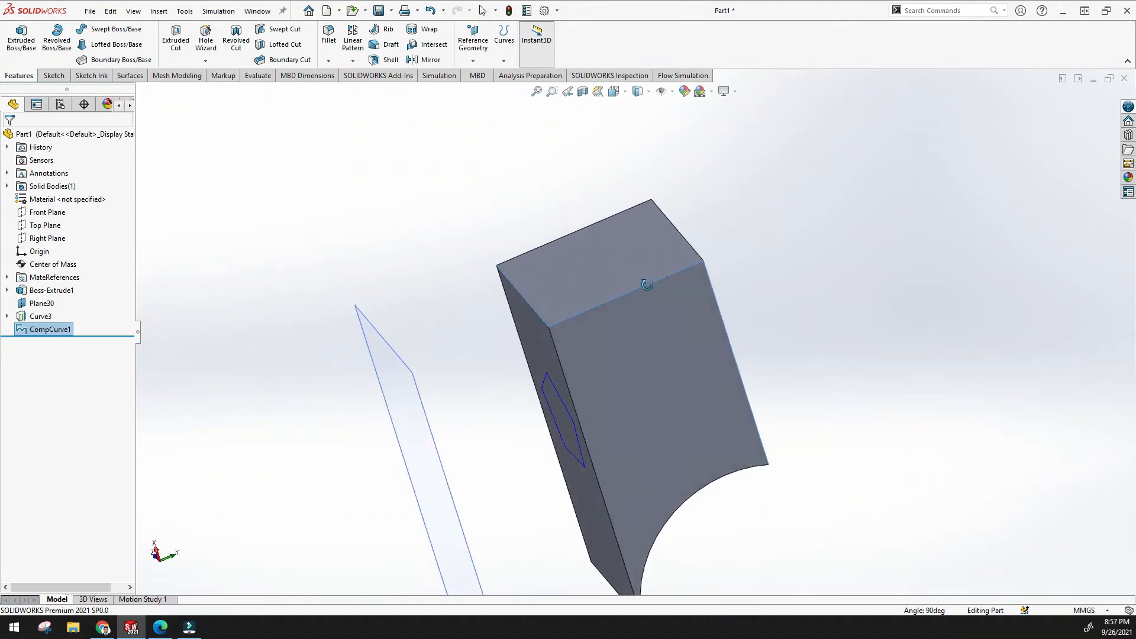
pyautogui.click(215, 405)
pyautogui.click(31, 336)
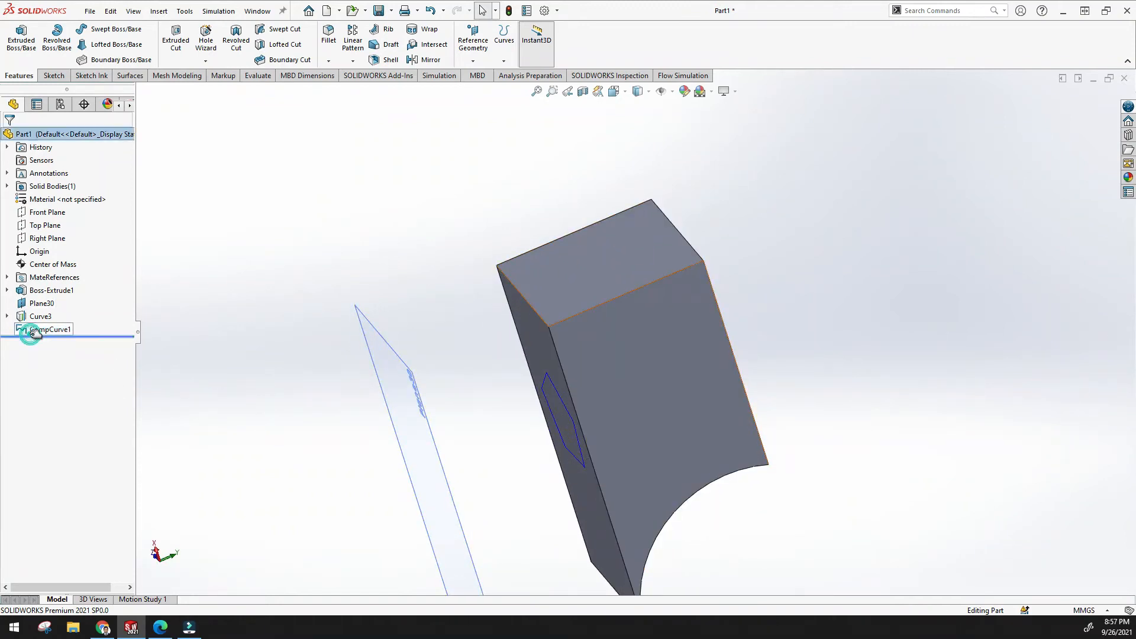
pyautogui.click(47, 330)
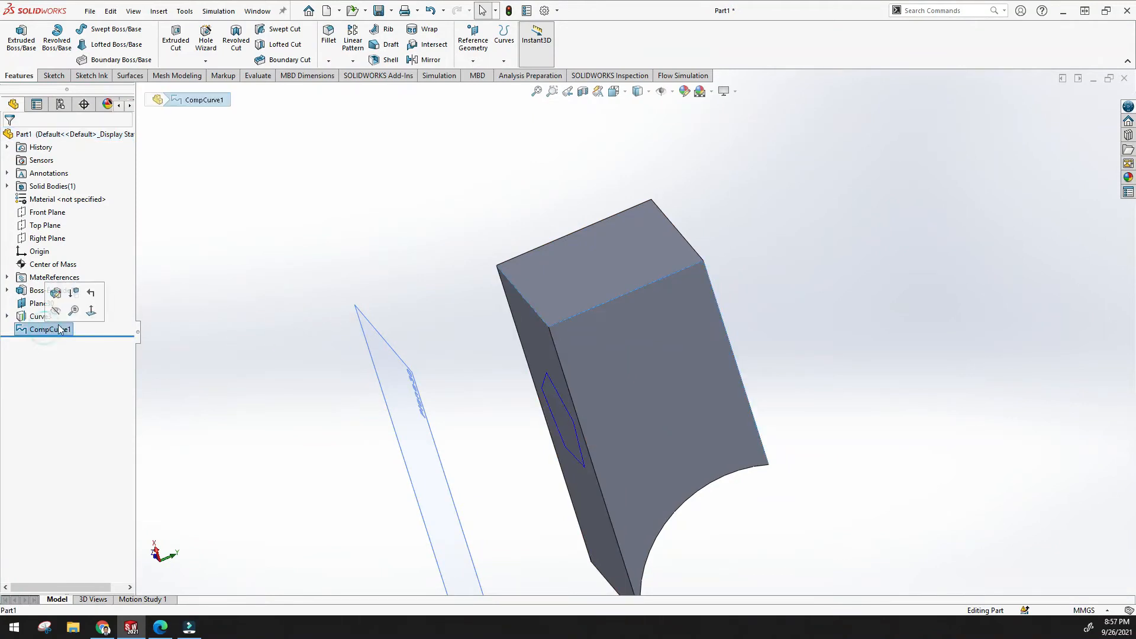
pyautogui.moveTo(520, 322); pyautogui.dragTo(732, 271, button='middle')
pyautogui.moveTo(531, 95); pyautogui.dragTo(782, 279, button='middle')
pyautogui.click(783, 281)
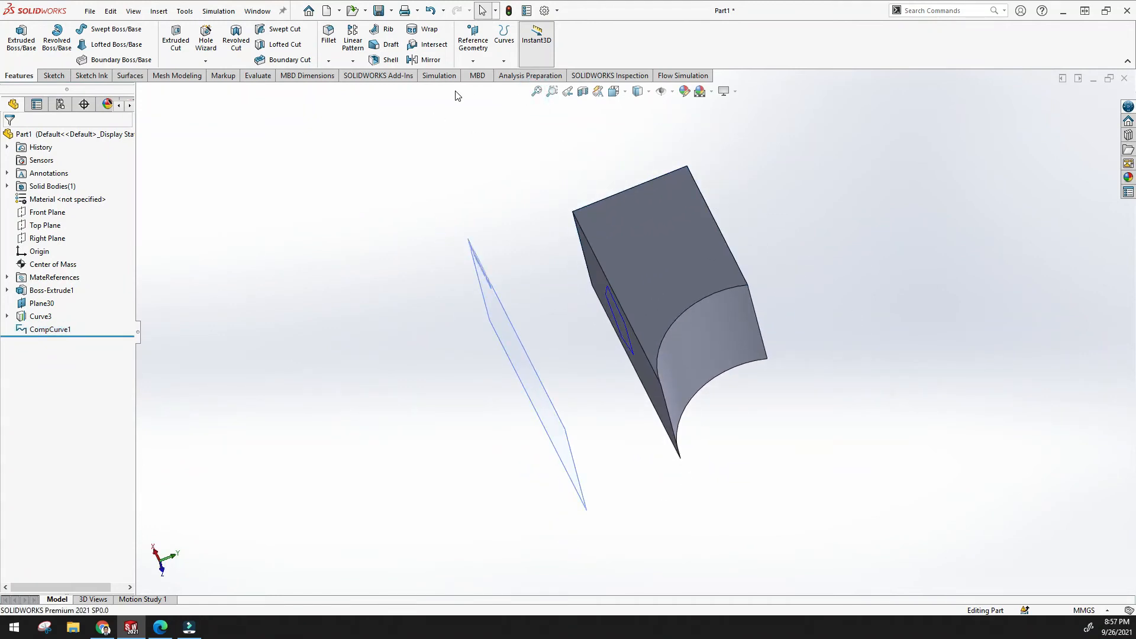
# Create a reference plane through the vertex where the concave arc meets the composite curve, perpendicular to the two adjoining flat block faces
pyautogui.click(473, 61)
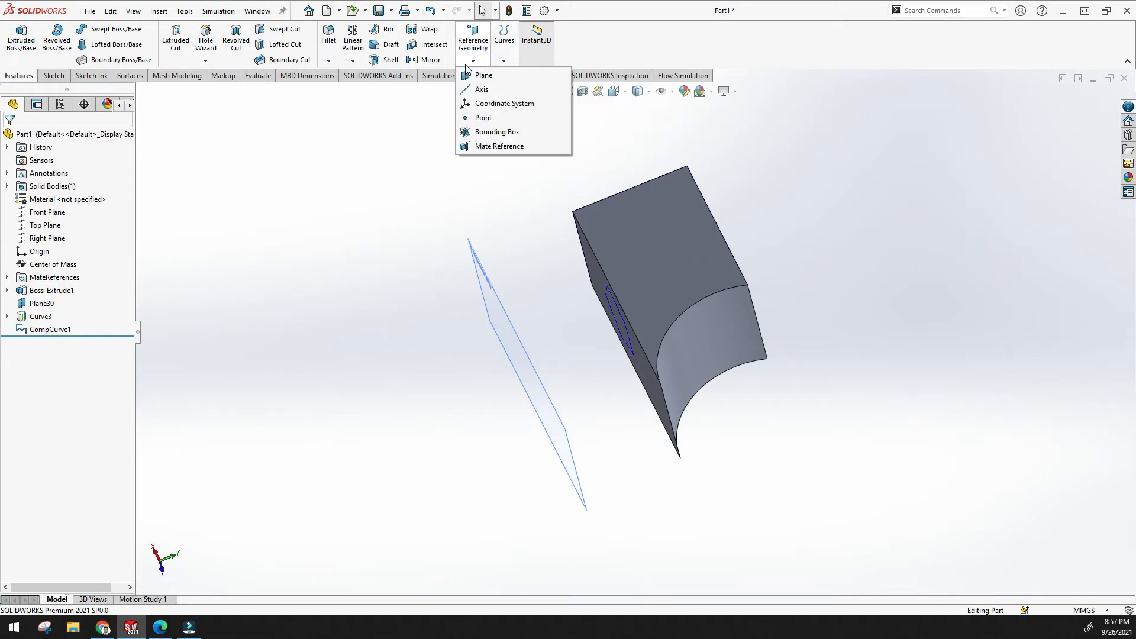
pyautogui.click(478, 76)
pyautogui.moveTo(753, 262); pyautogui.dragTo(657, 306, button='middle')
pyautogui.scroll(-5, 691, 307)
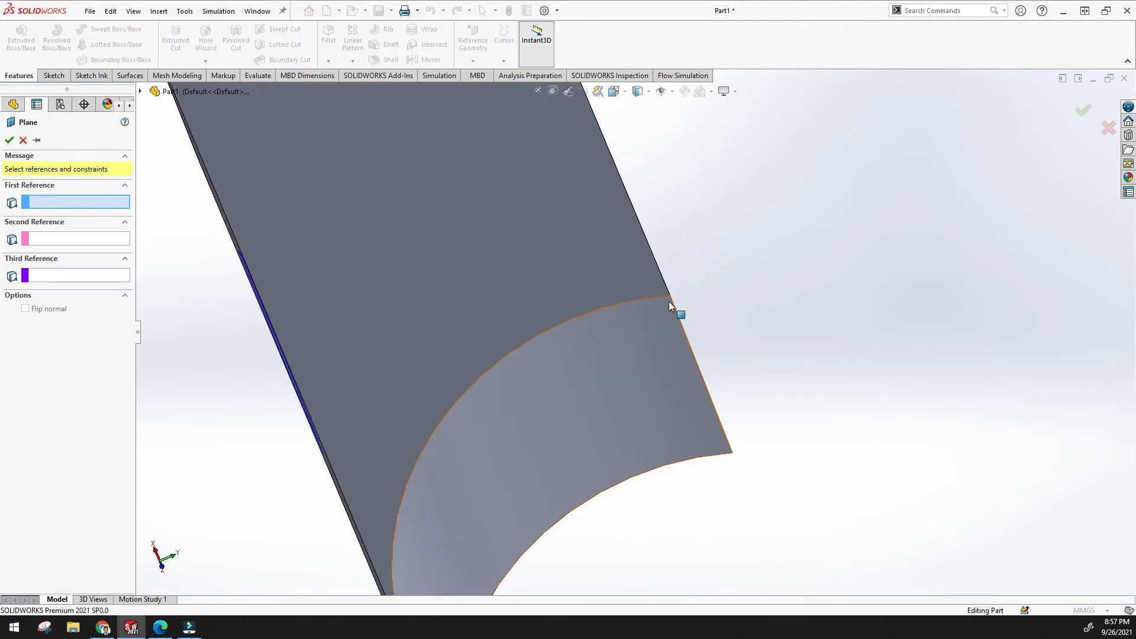
pyautogui.click(671, 297)
pyautogui.moveTo(767, 273)
pyautogui.mouseDown(button='middle')
pyautogui.moveTo(733, 316)
pyautogui.moveTo(721, 356)
pyautogui.mouseUp(button='middle')
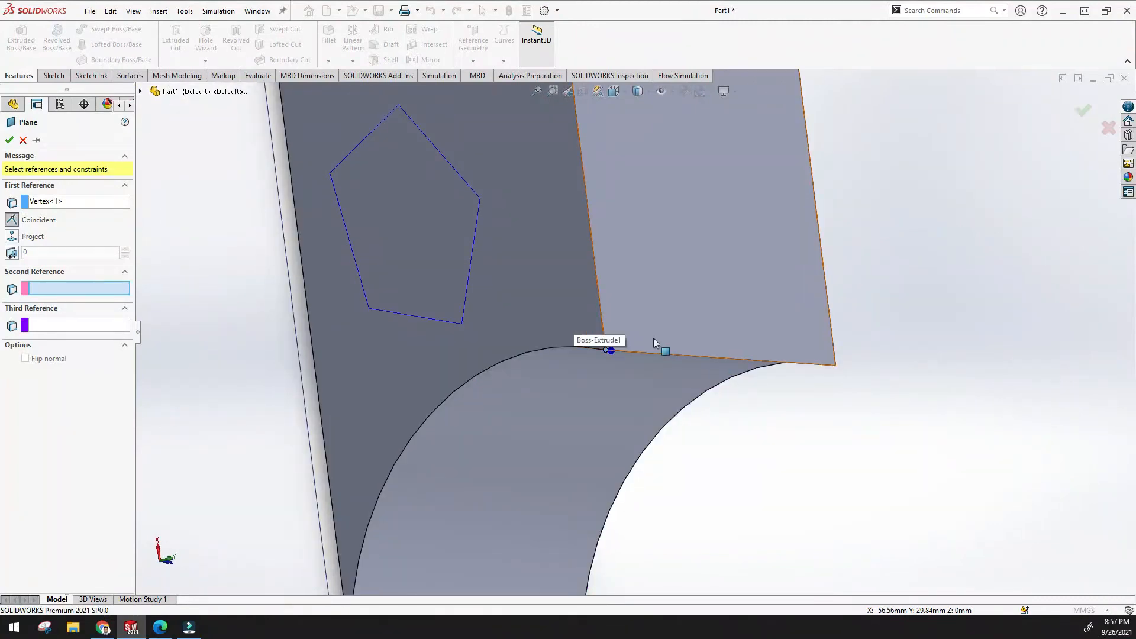
pyautogui.click(659, 322)
pyautogui.click(571, 322)
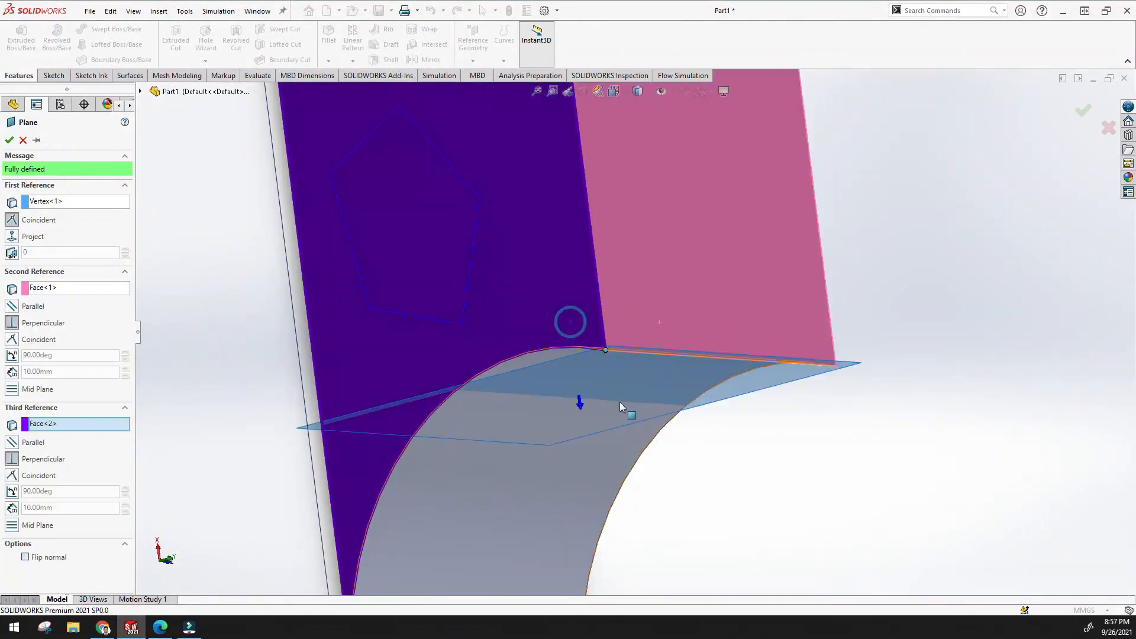
pyautogui.scroll(5, 651, 393)
pyautogui.moveTo(673, 412); pyautogui.dragTo(686, 176, button='middle')
pyautogui.click(9, 142)
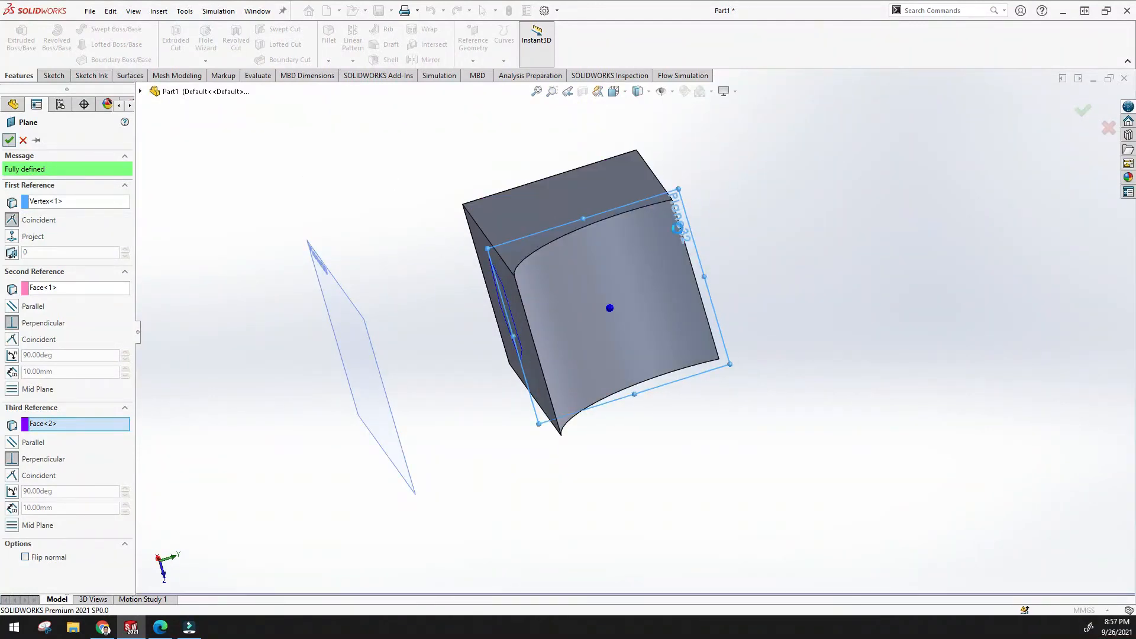
# Sketch a circle of about 1.2 mm radius on the new plane, centred on the block's corner, and finish the sketch
pyautogui.rightClick(35, 342)
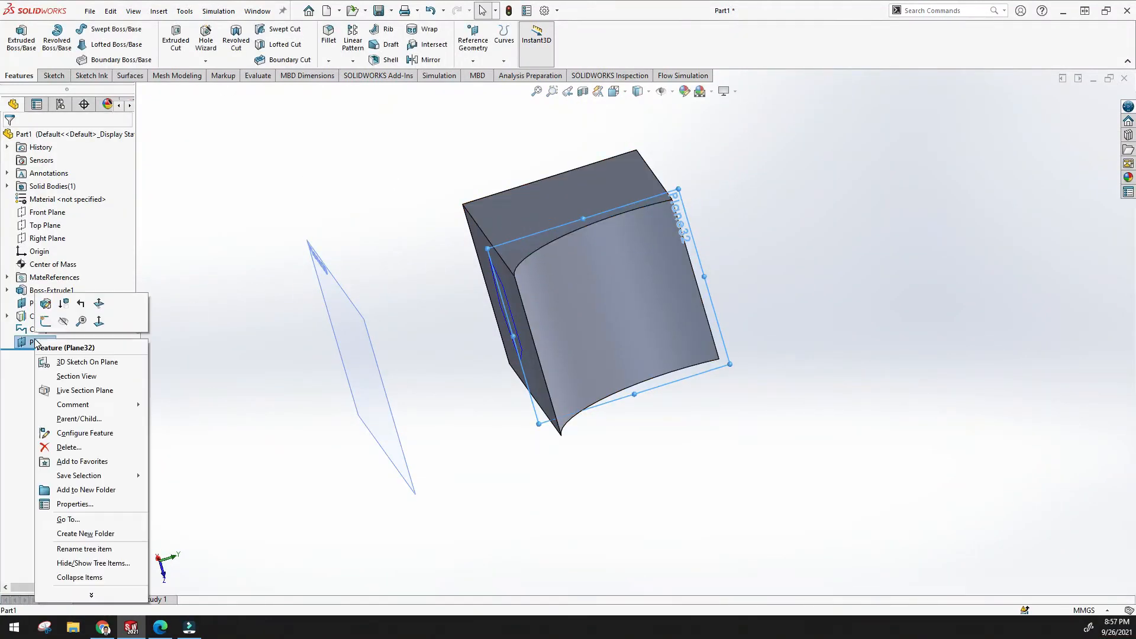
pyautogui.click(40, 324)
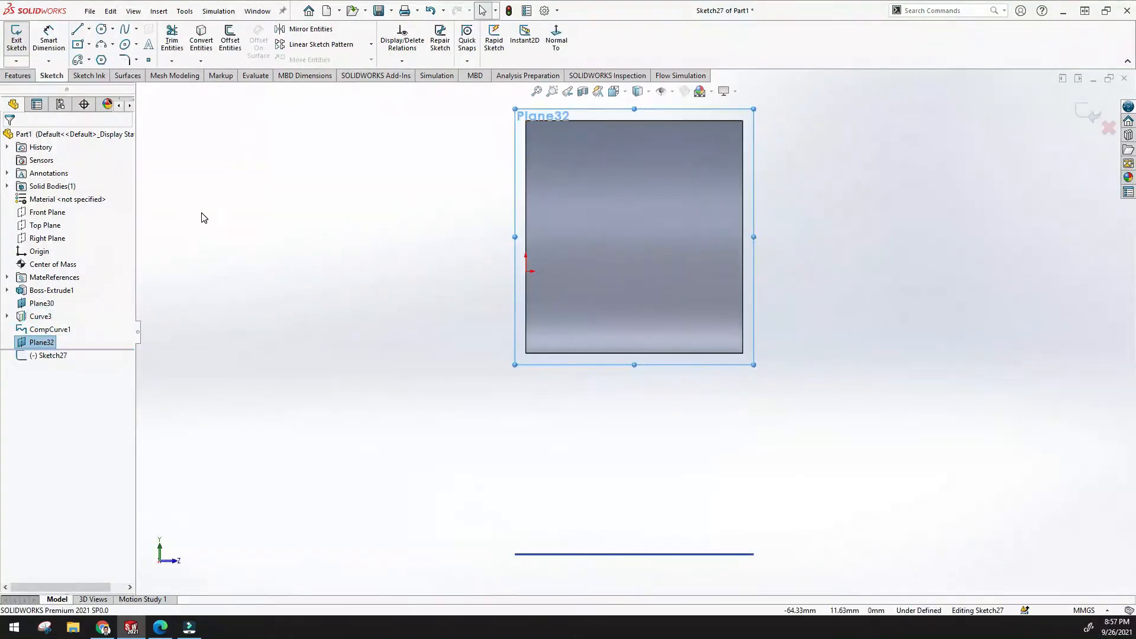
pyautogui.moveTo(497, 220)
pyautogui.mouseDown(button='middle')
pyautogui.moveTo(497, 299)
pyautogui.moveTo(524, 311)
pyautogui.moveTo(586, 256)
pyautogui.moveTo(588, 183)
pyautogui.moveTo(540, 223)
pyautogui.moveTo(551, 177)
pyautogui.mouseUp(button='middle')
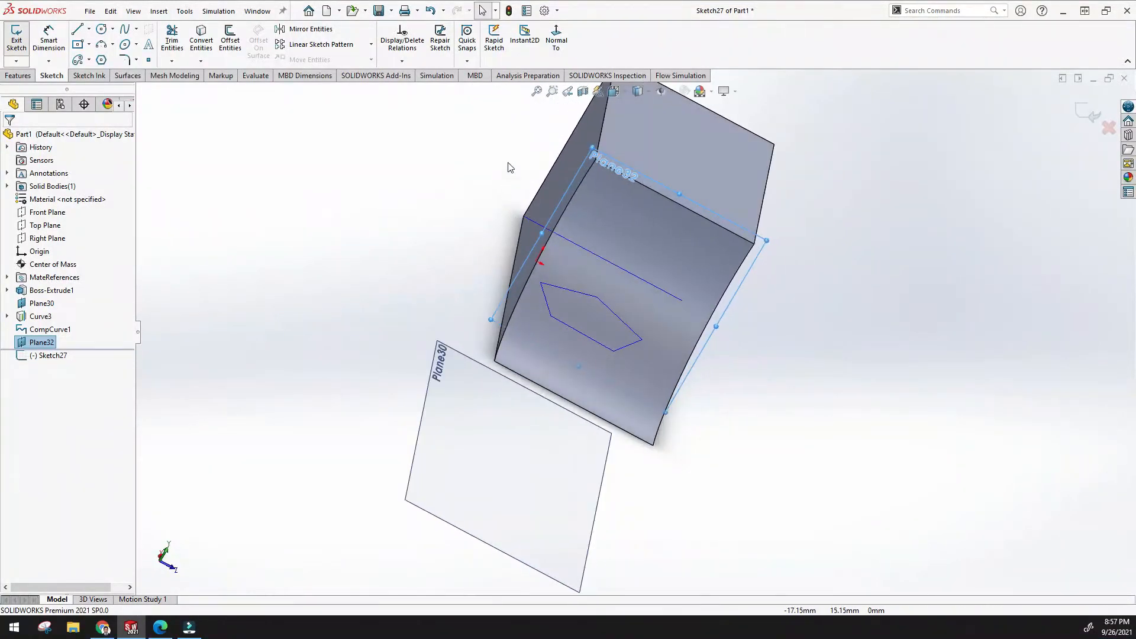
pyautogui.click(555, 45)
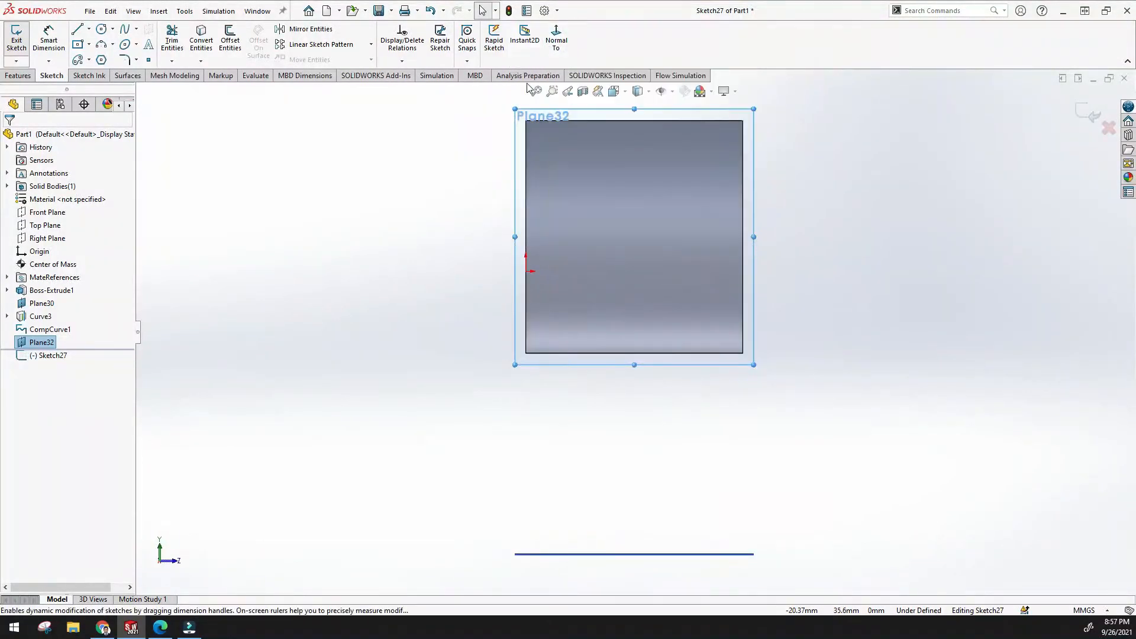
pyautogui.click(101, 31)
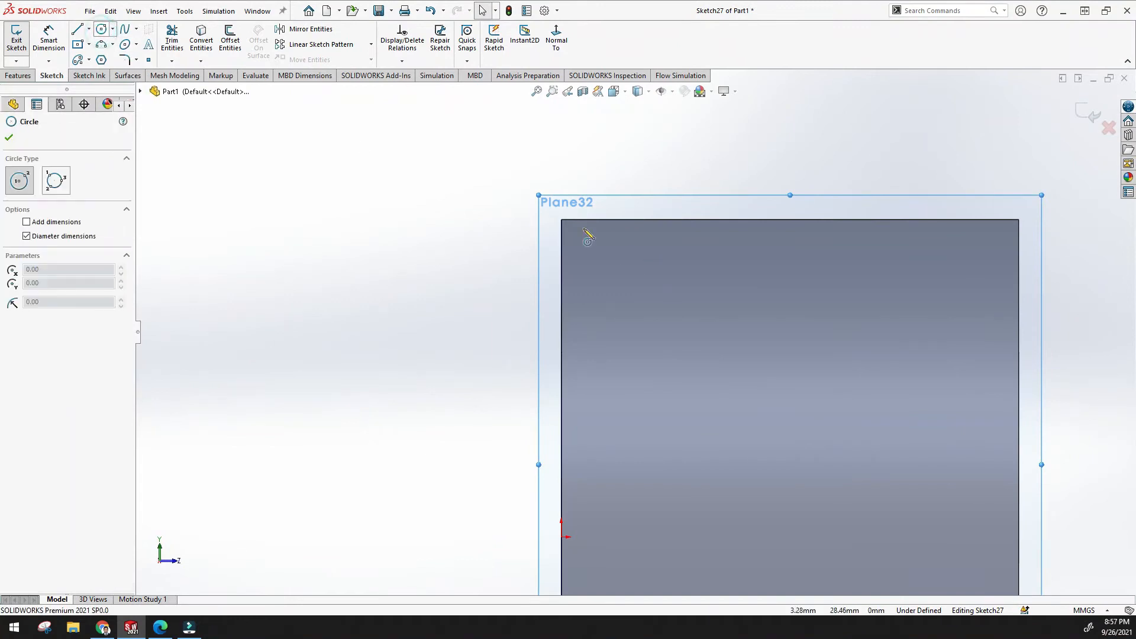
pyautogui.click(561, 219)
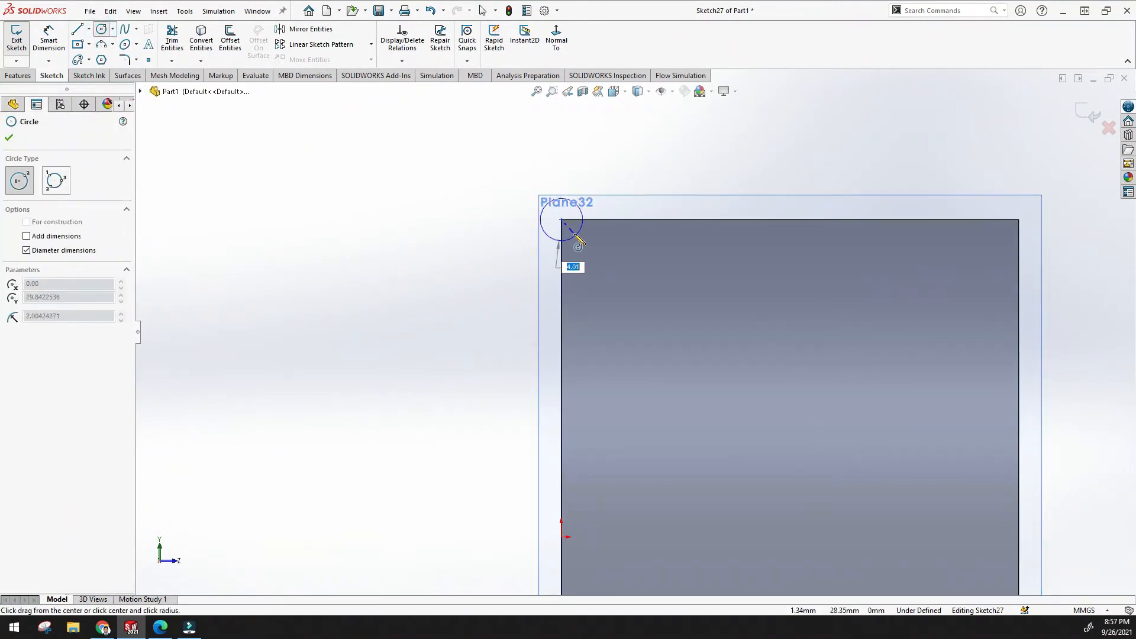
pyautogui.click(567, 230)
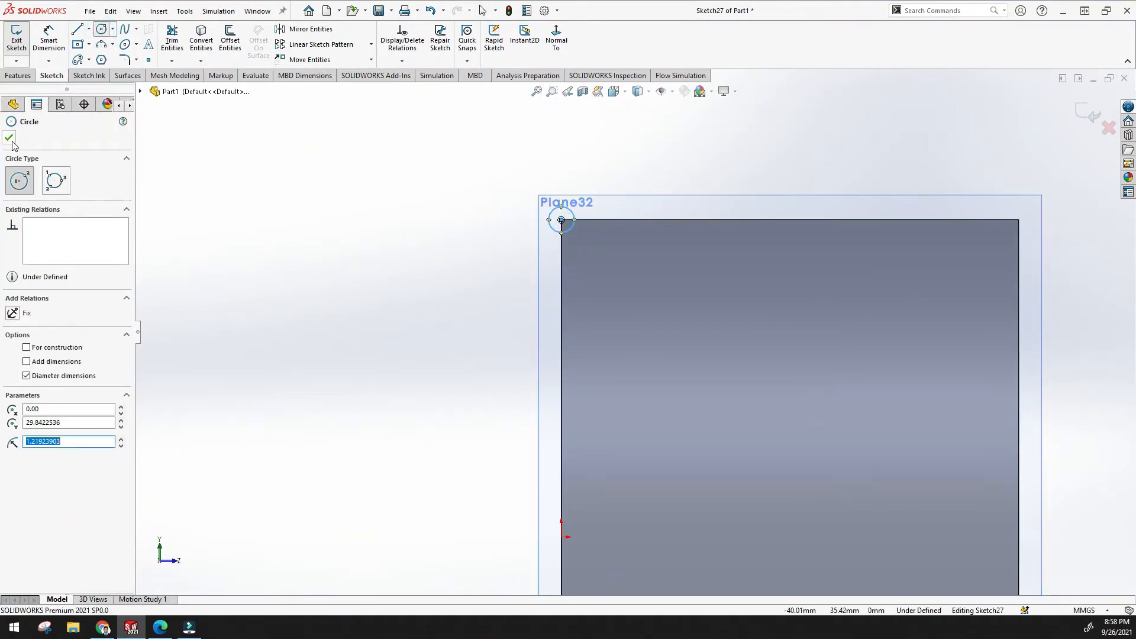
pyautogui.click(9, 140)
pyautogui.click(1094, 116)
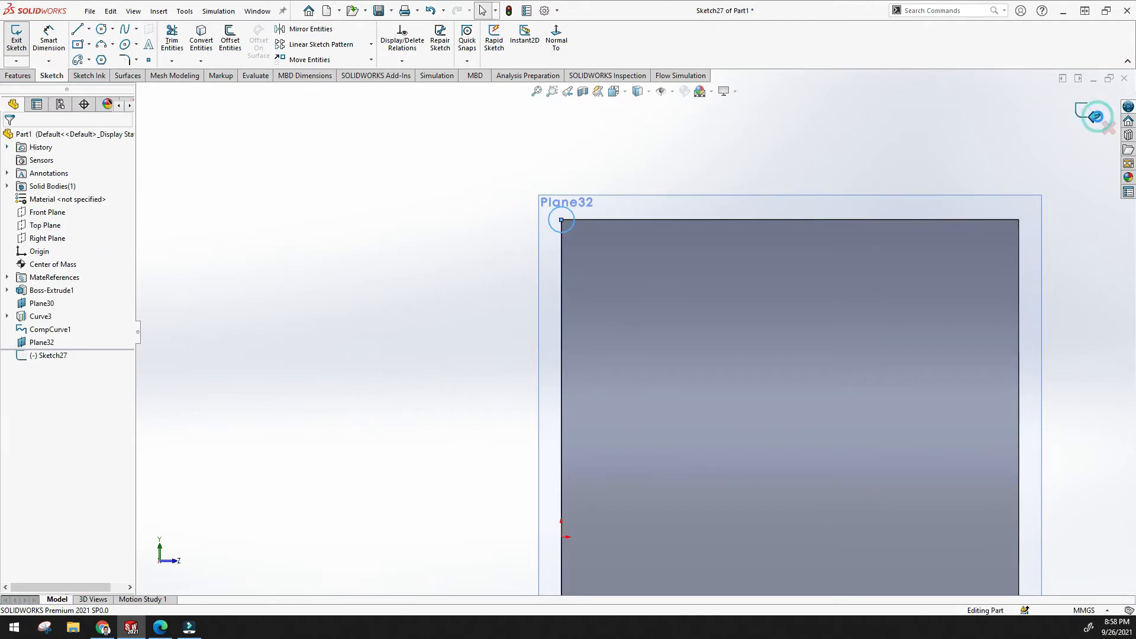
# Create a Swept Boss/Base with the corner circle as the profile and the composite curve CompCurve1 as the path
pyautogui.moveTo(464, 286); pyautogui.dragTo(542, 299, button='middle')
pyautogui.scroll(5, 555, 313)
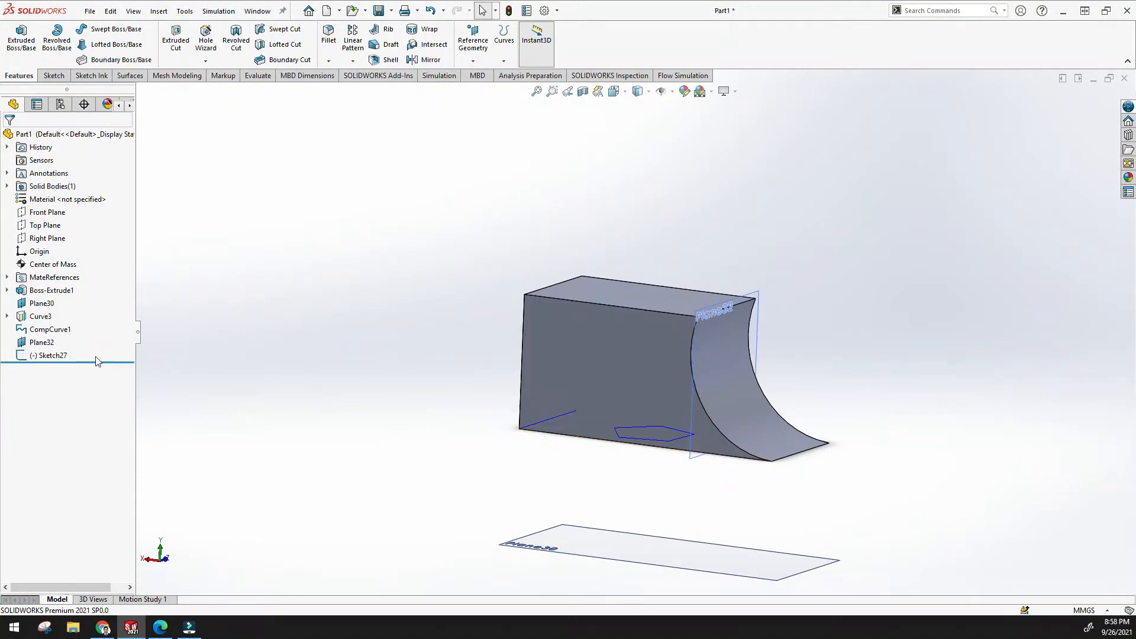
pyautogui.click(50, 328)
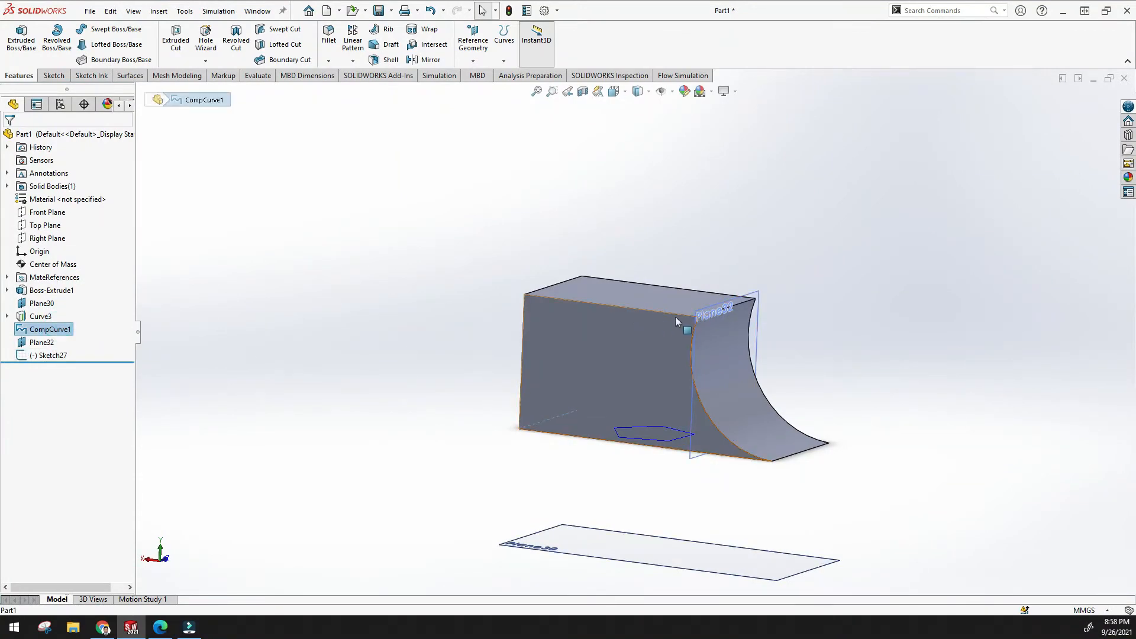
pyautogui.scroll(-2, 702, 318)
pyautogui.scroll(-3, 702, 318)
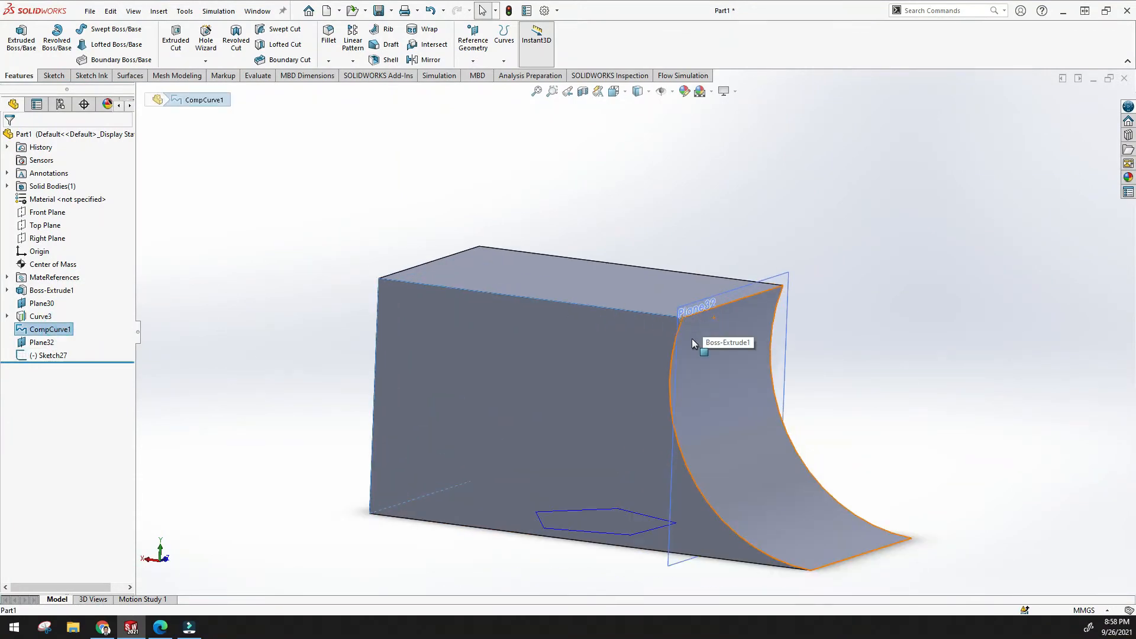
pyautogui.click(296, 357)
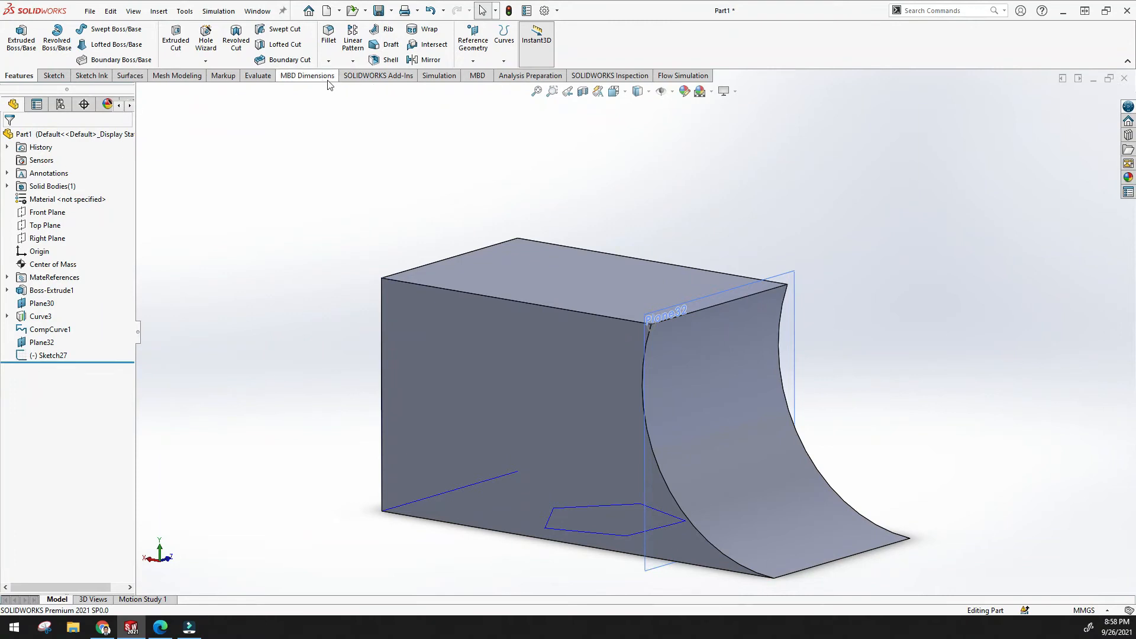
pyautogui.click(125, 31)
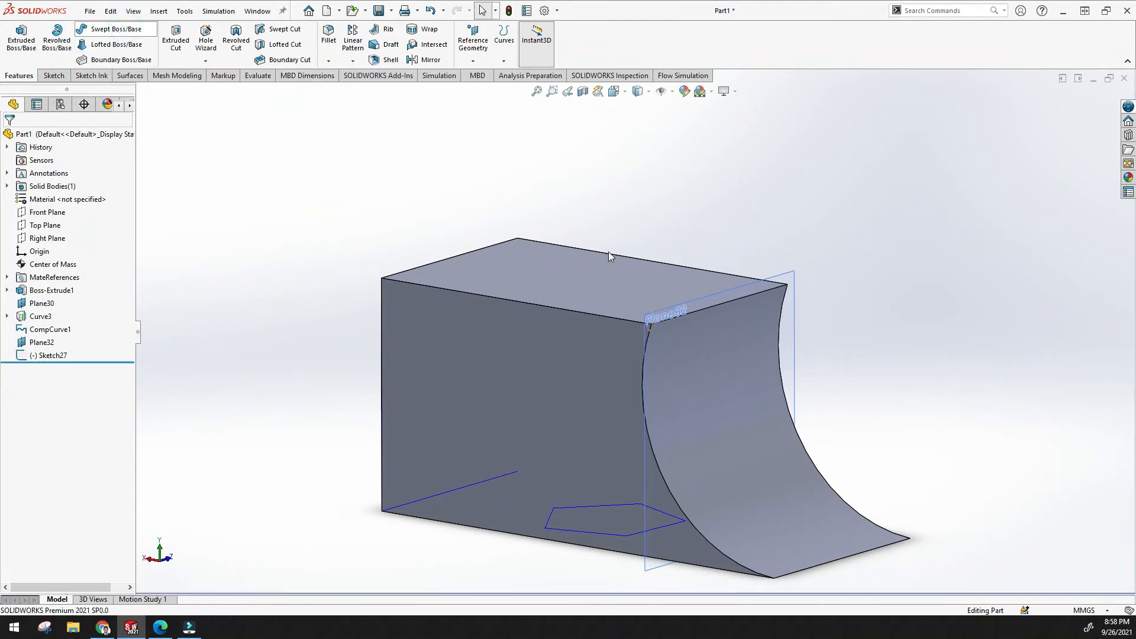
pyautogui.scroll(-3, 675, 327)
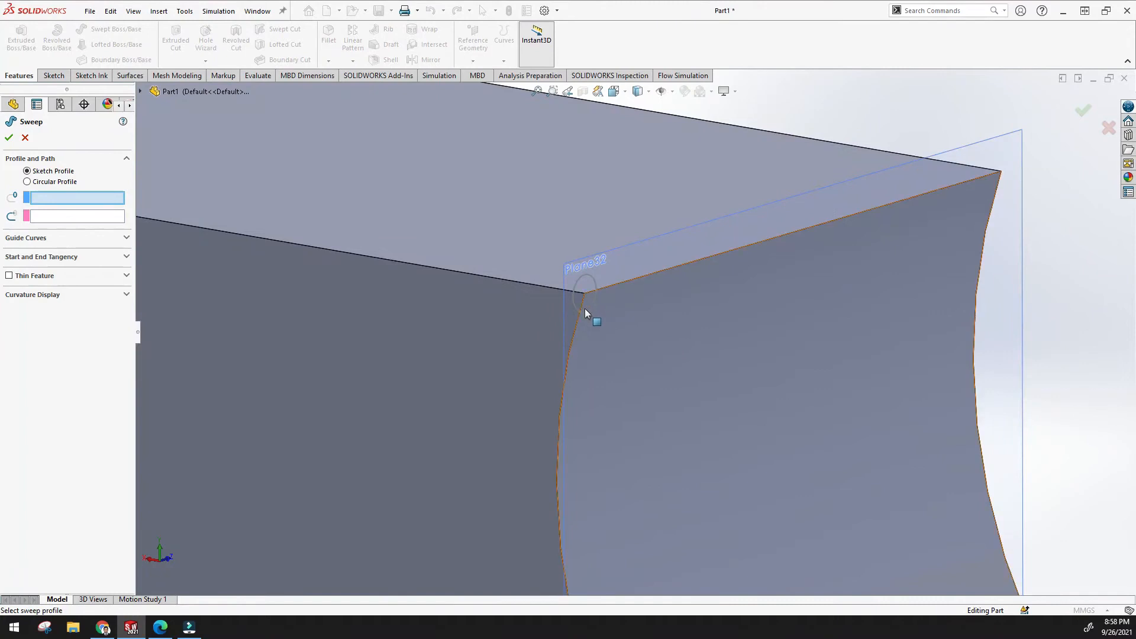
pyautogui.click(587, 309)
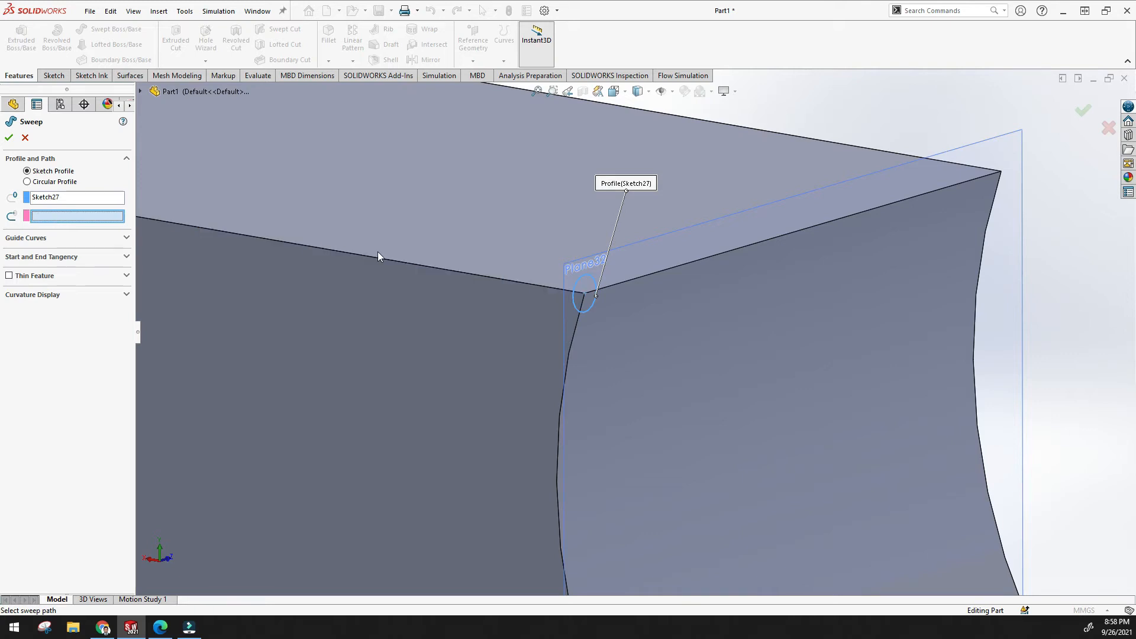
pyautogui.press('f')
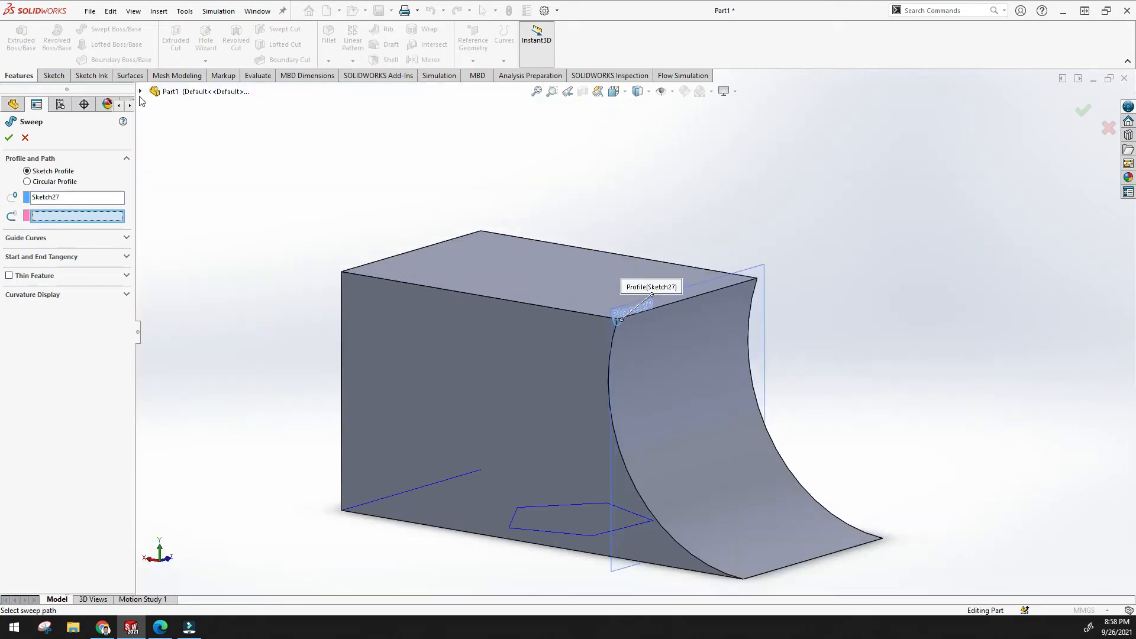
pyautogui.click(140, 91)
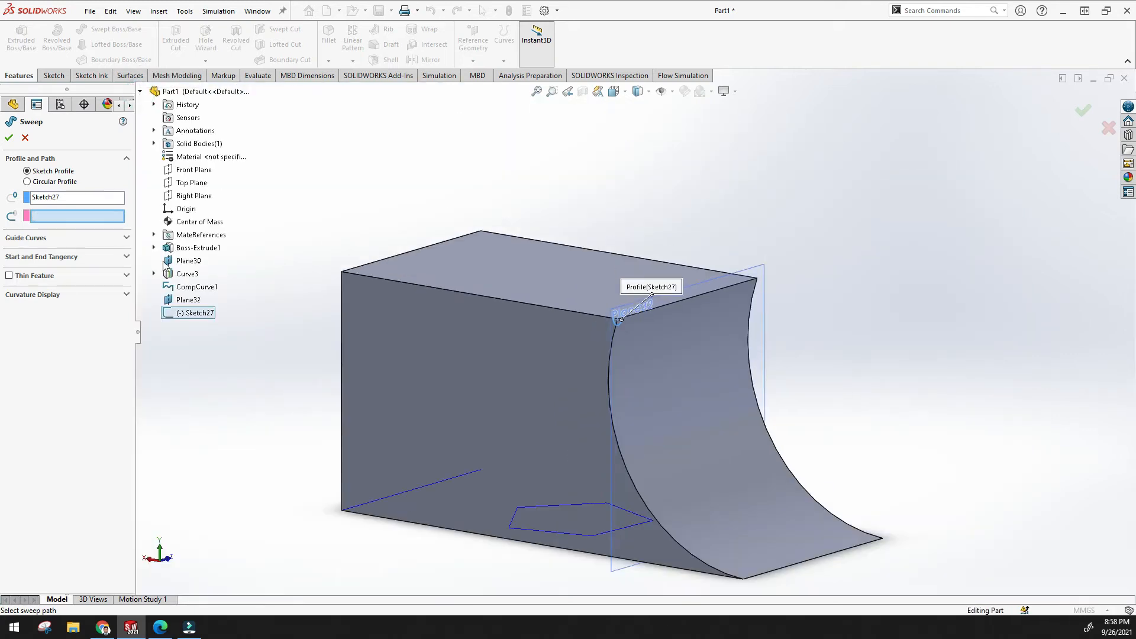
pyautogui.click(190, 286)
pyautogui.click(10, 138)
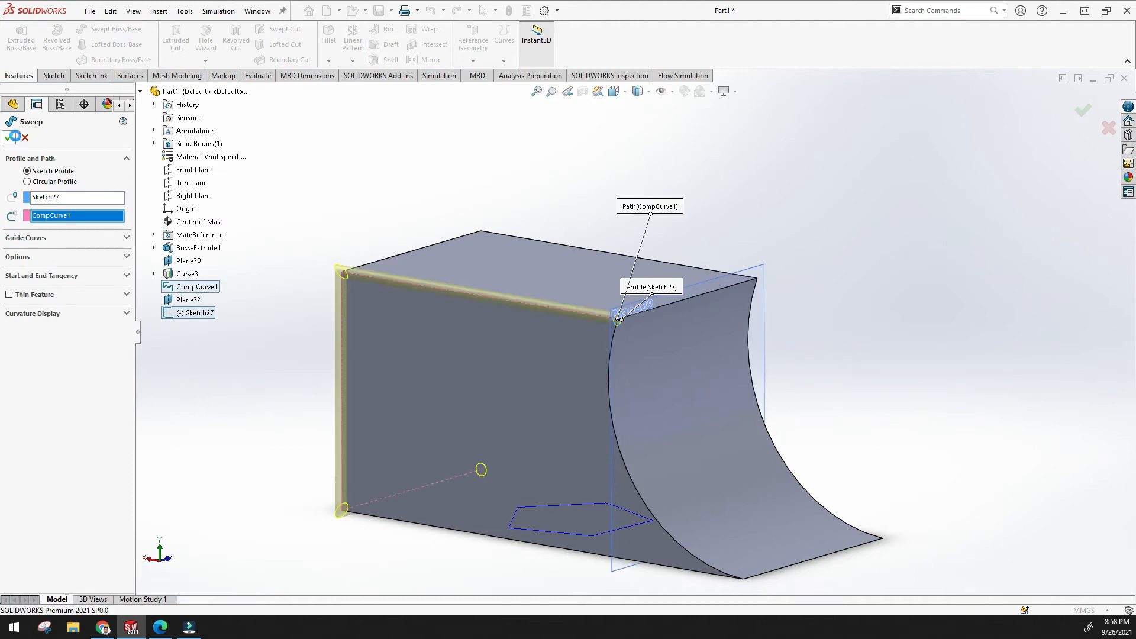
# Examine the swept rod along the block's three edges from several angles
pyautogui.moveTo(516, 336); pyautogui.dragTo(645, 331, button='middle')
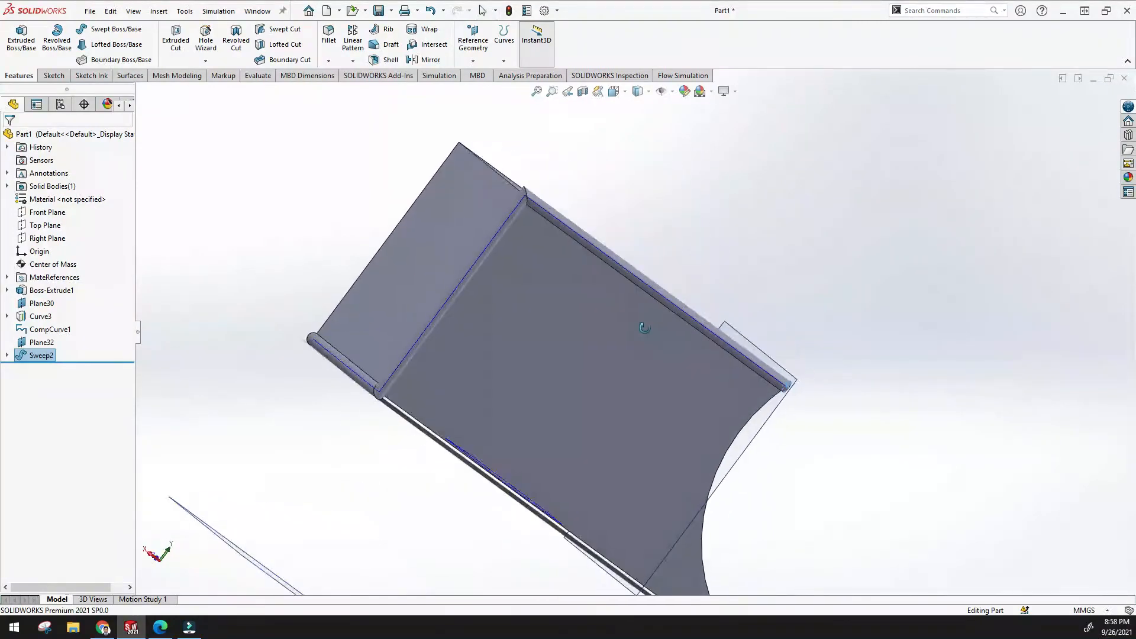
pyautogui.scroll(-5, 428, 410)
pyautogui.moveTo(587, 406); pyautogui.dragTo(758, 264, button='middle')
pyautogui.scroll(6, 757, 263)
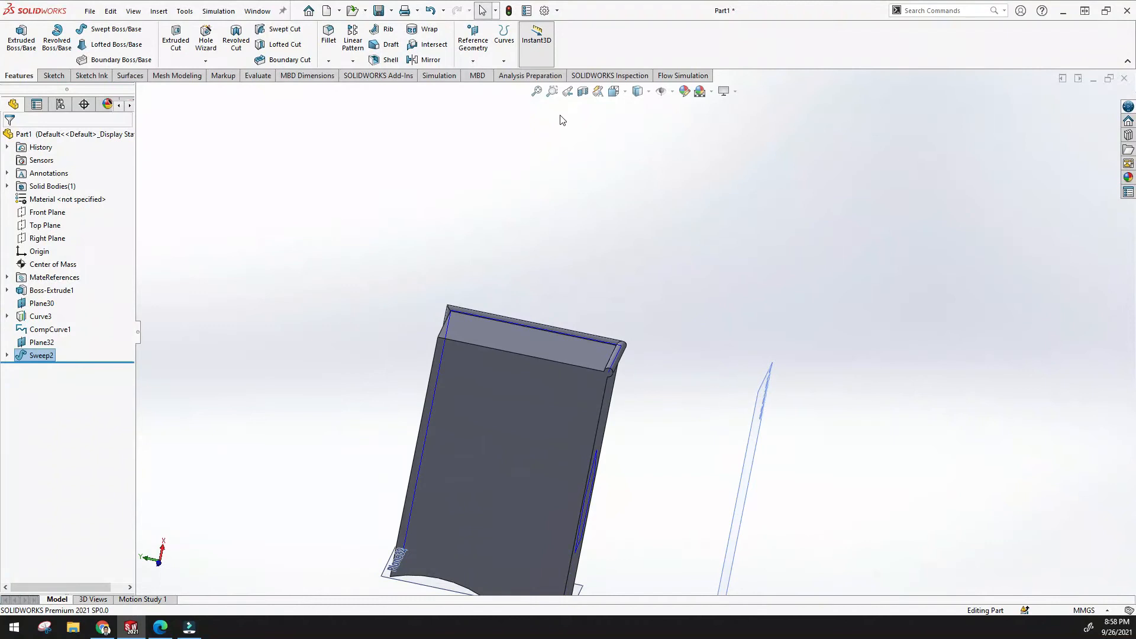
pyautogui.click(536, 94)
pyautogui.moveTo(462, 163); pyautogui.dragTo(272, 365, button='middle')
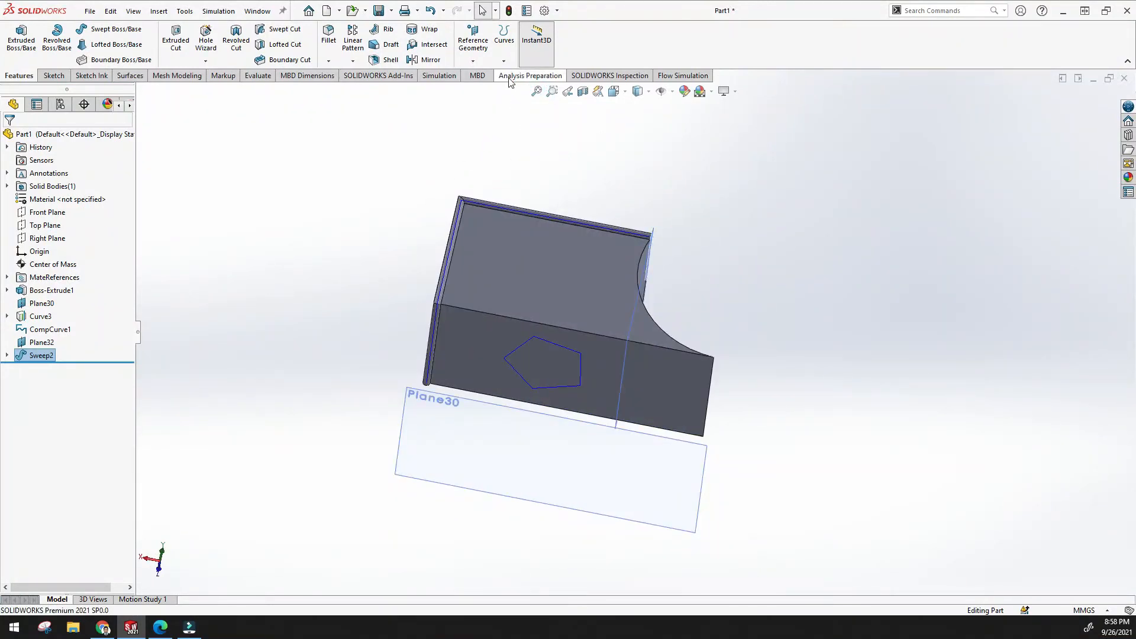
pyautogui.click(503, 61)
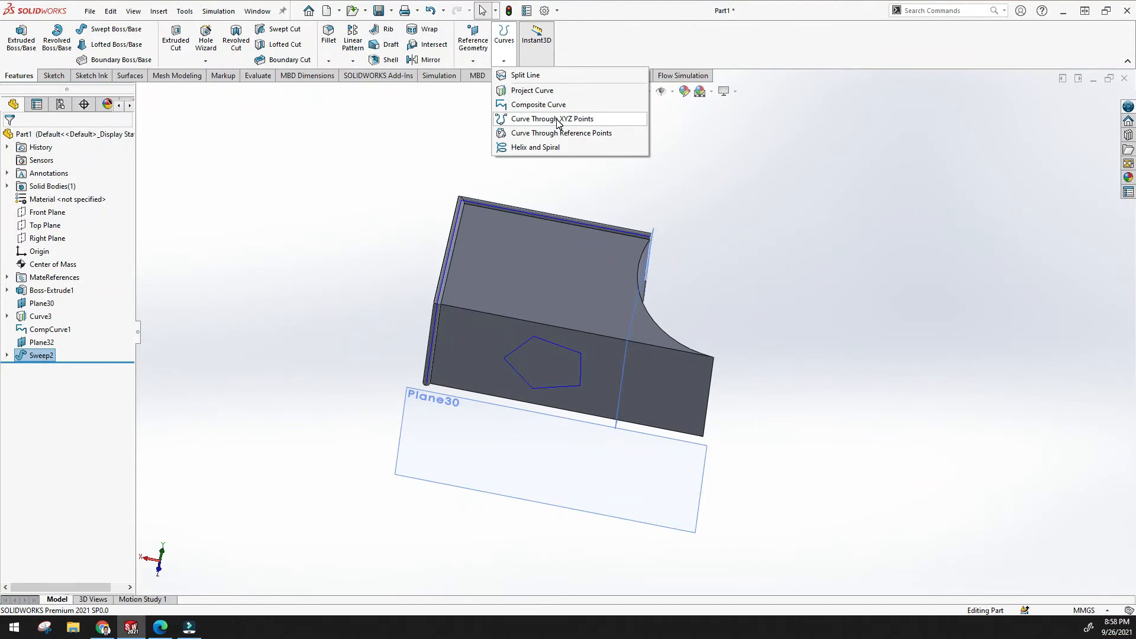
pyautogui.click(494, 449)
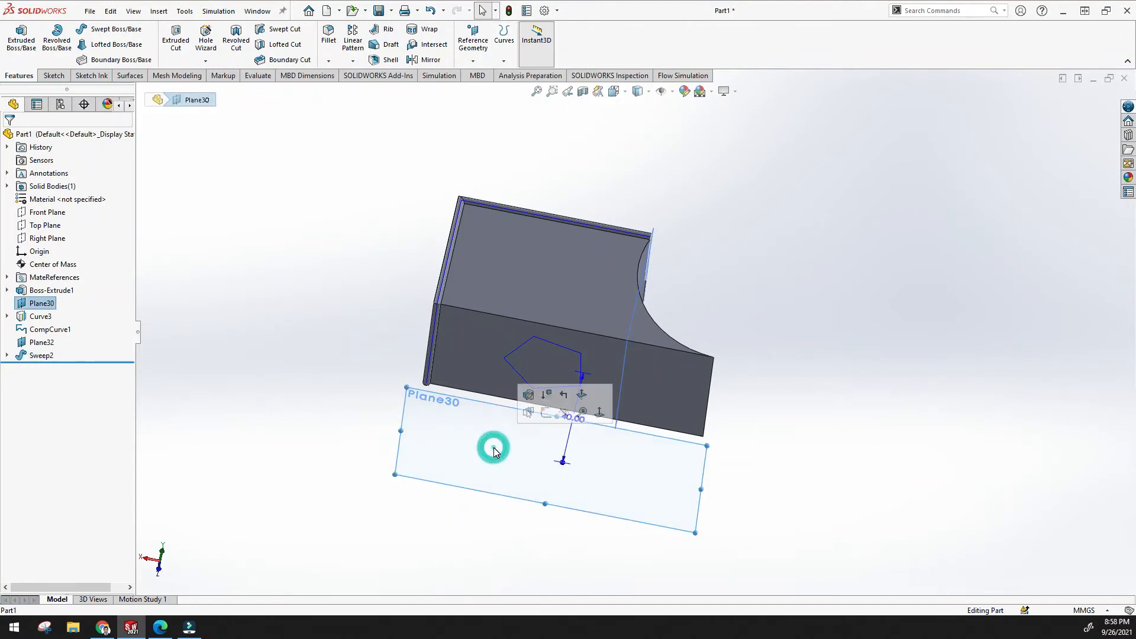
pyautogui.click(546, 412)
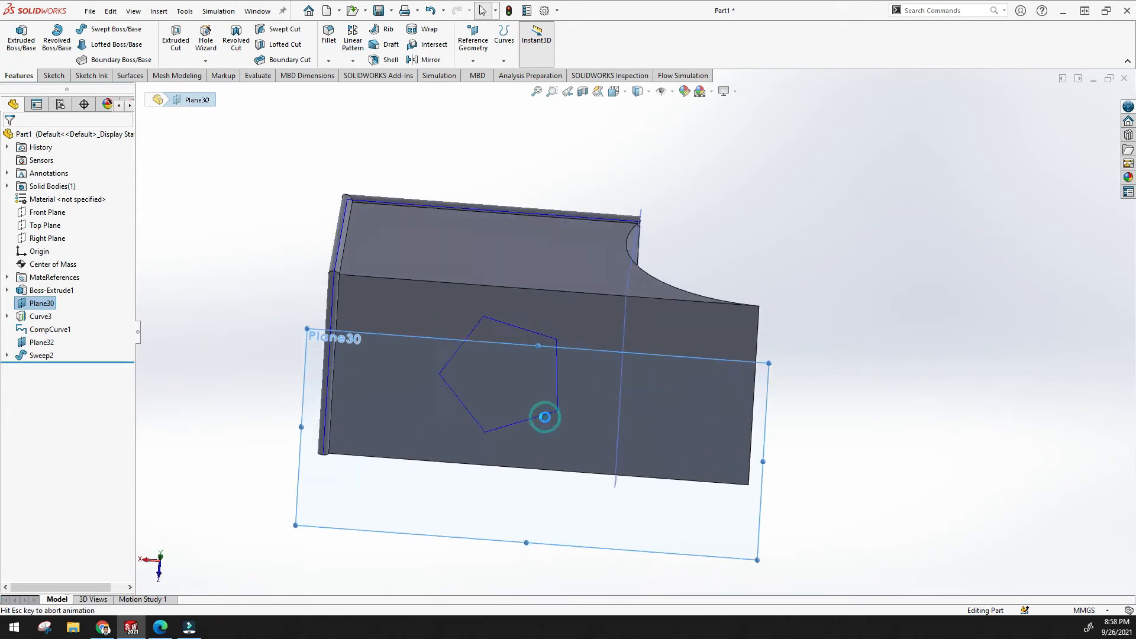
pyautogui.click(457, 145)
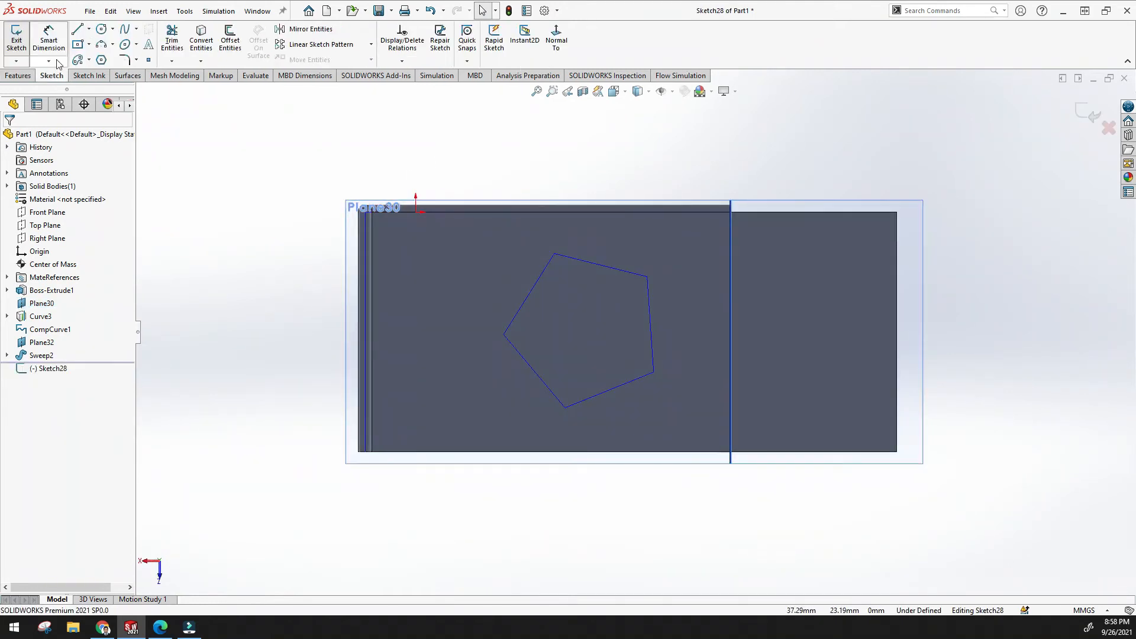
pyautogui.click(18, 75)
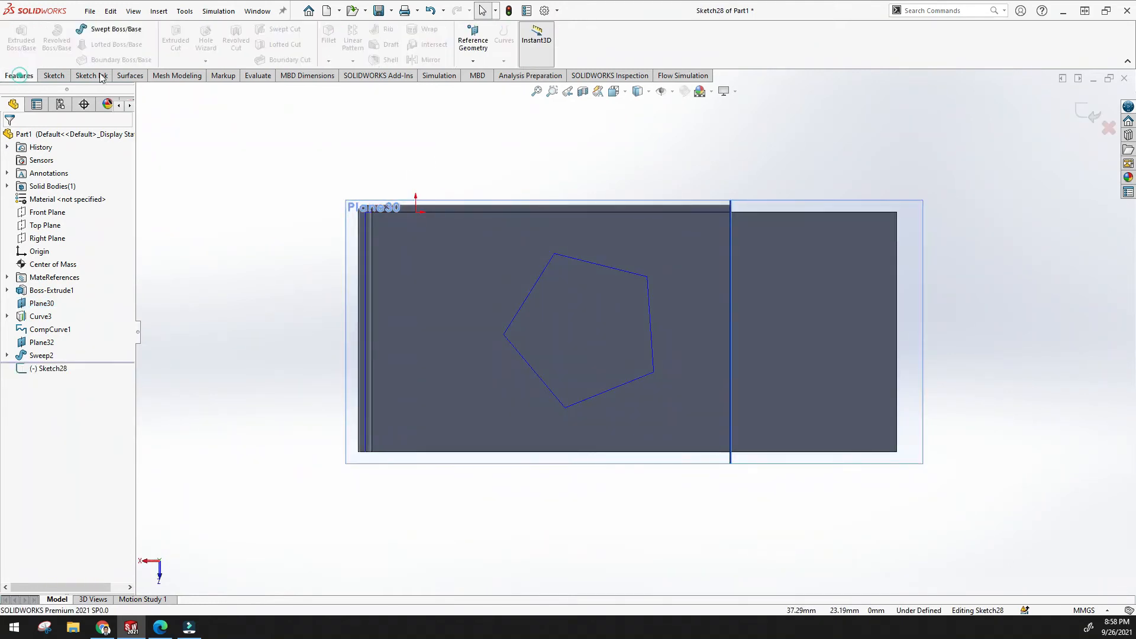
pyautogui.click(1109, 127)
pyautogui.click(571, 317)
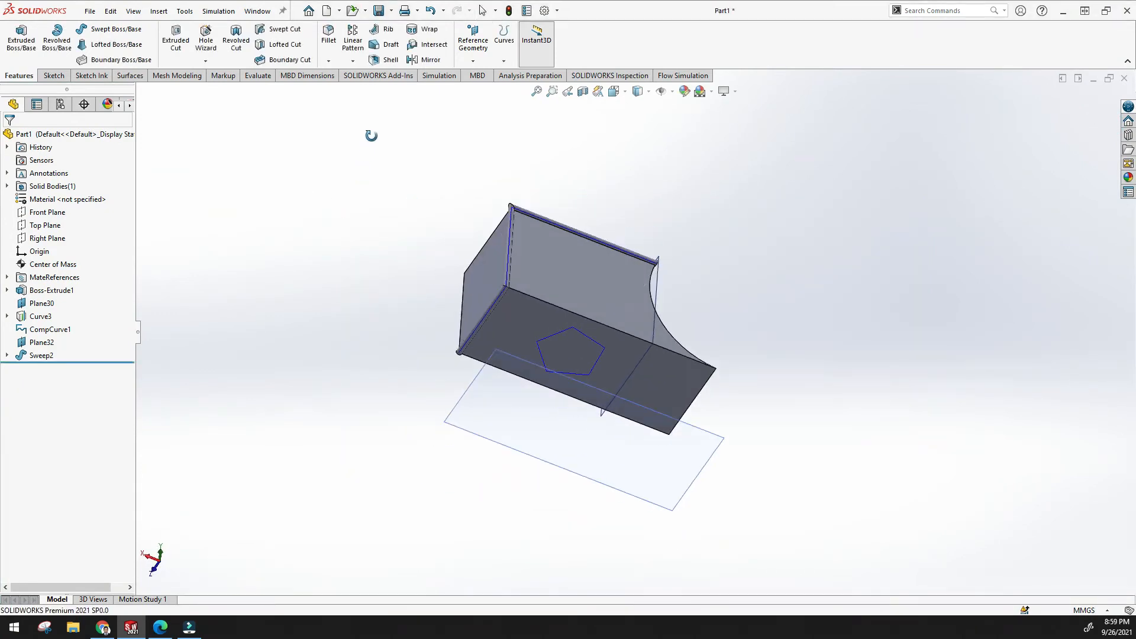
# Start a Curve Through XYZ Points and add six point rows to the coordinate table
pyautogui.click(503, 36)
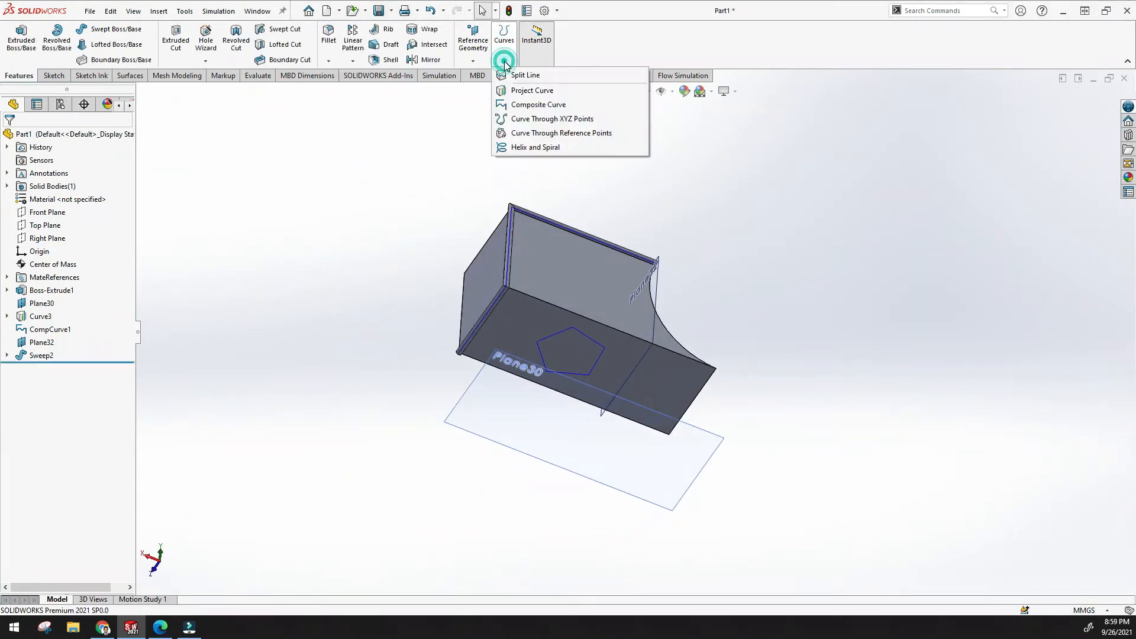
pyautogui.click(552, 119)
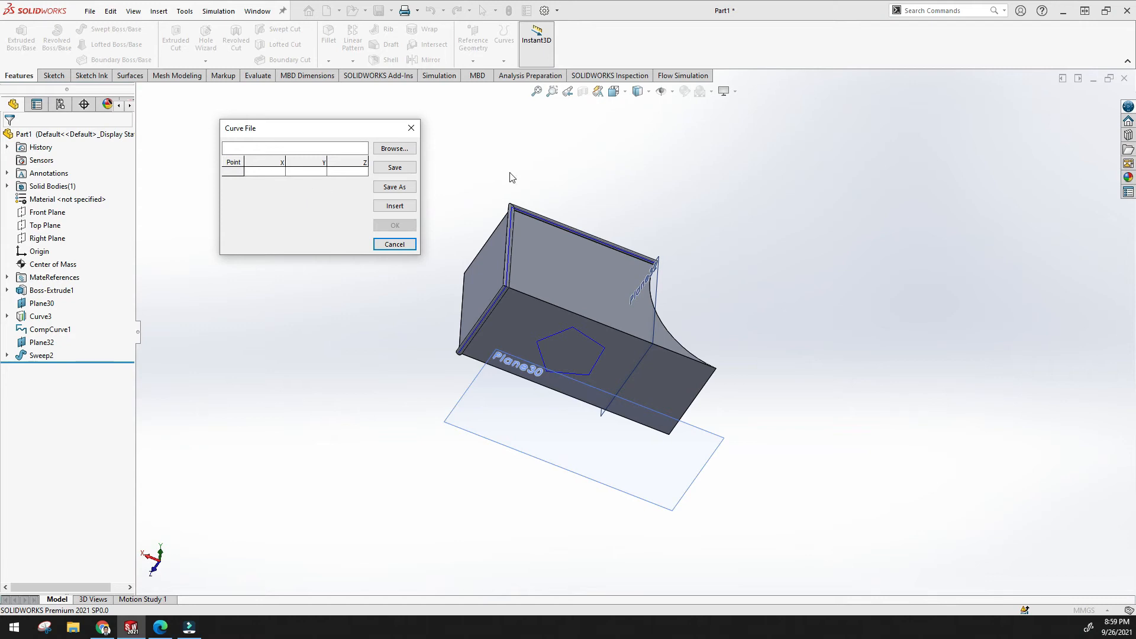
pyautogui.moveTo(592, 257); pyautogui.dragTo(569, 285, button='middle')
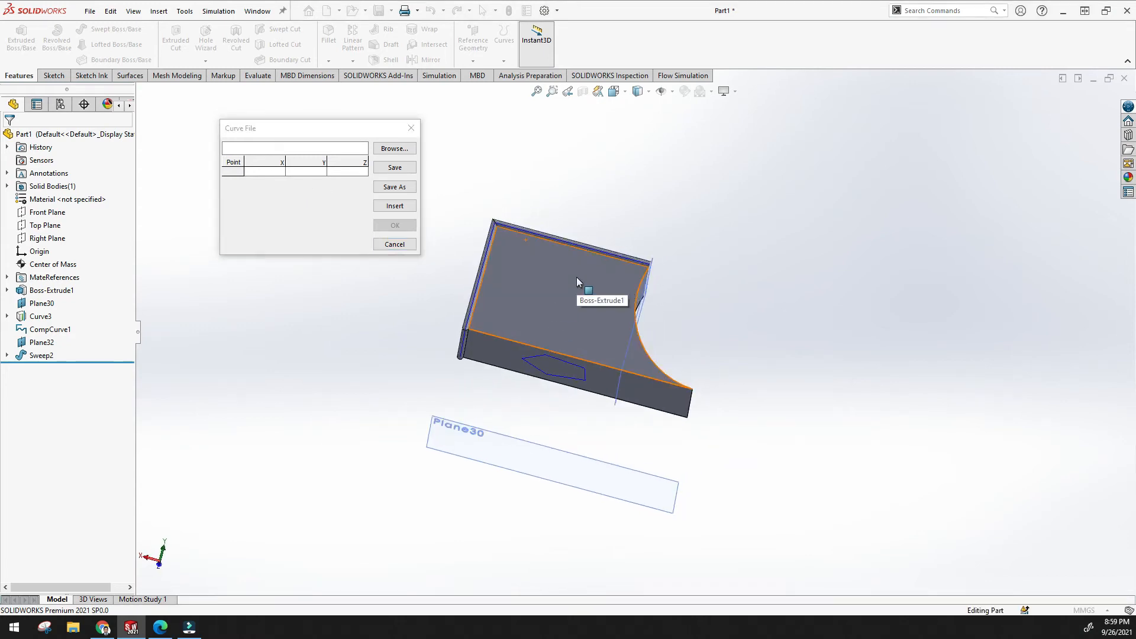
pyautogui.doubleClick(269, 172)
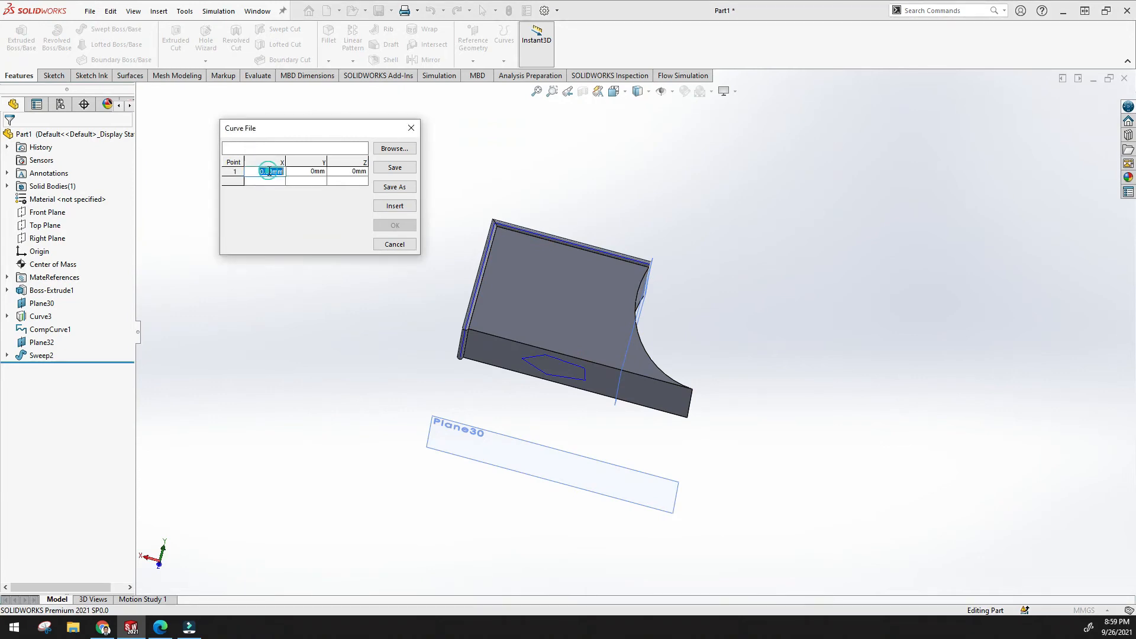
pyautogui.doubleClick(270, 181)
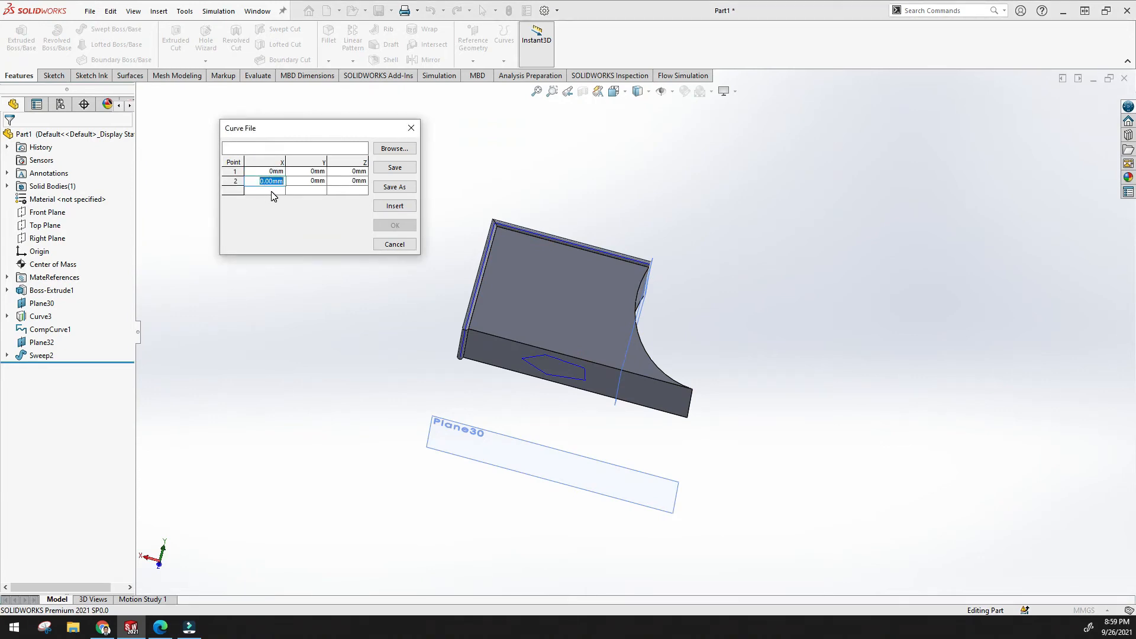
pyautogui.doubleClick(271, 190)
pyautogui.doubleClick(272, 199)
pyautogui.doubleClick(274, 209)
pyautogui.doubleClick(273, 218)
# Set point 1 of the XYZ curve to X 1 mm, Y 11 mm, Z 11 mm
pyautogui.click(274, 171)
pyautogui.click(274, 173)
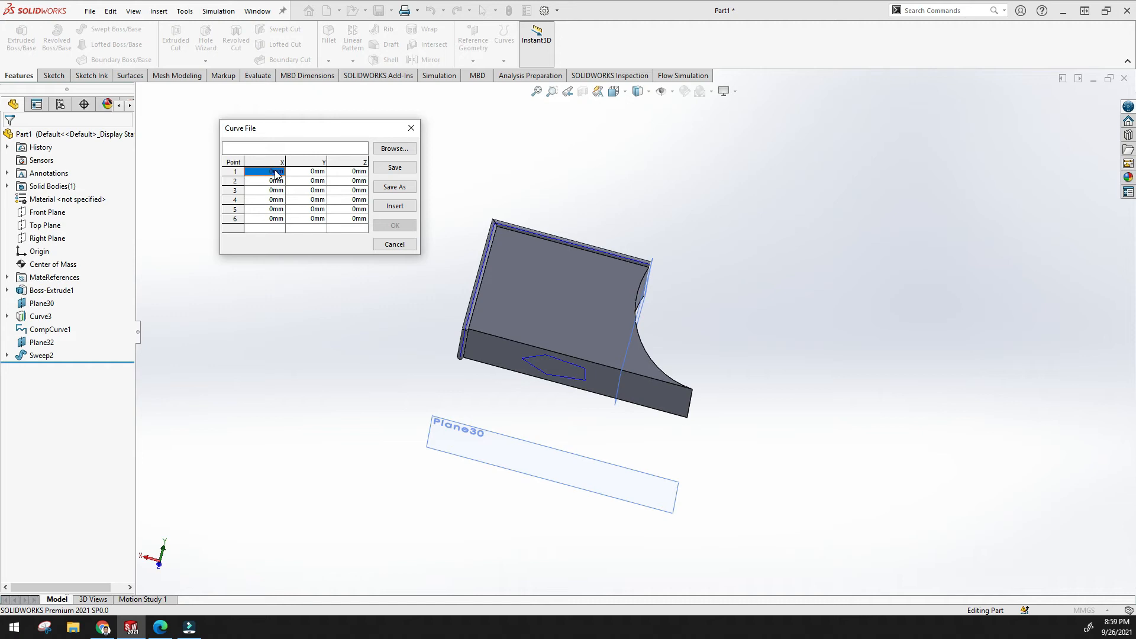
pyautogui.write('1')
pyautogui.click(306, 171)
pyautogui.write('11')
pyautogui.click(355, 173)
pyautogui.write('11')
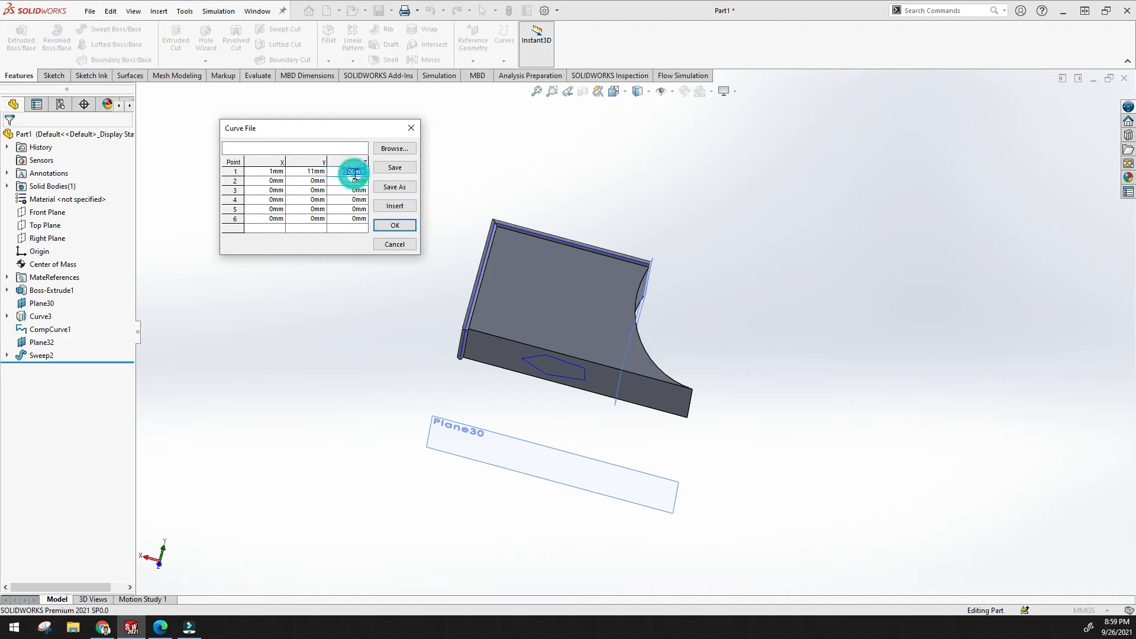
pyautogui.click(533, 264)
pyautogui.moveTo(568, 230); pyautogui.dragTo(490, 329, button='middle')
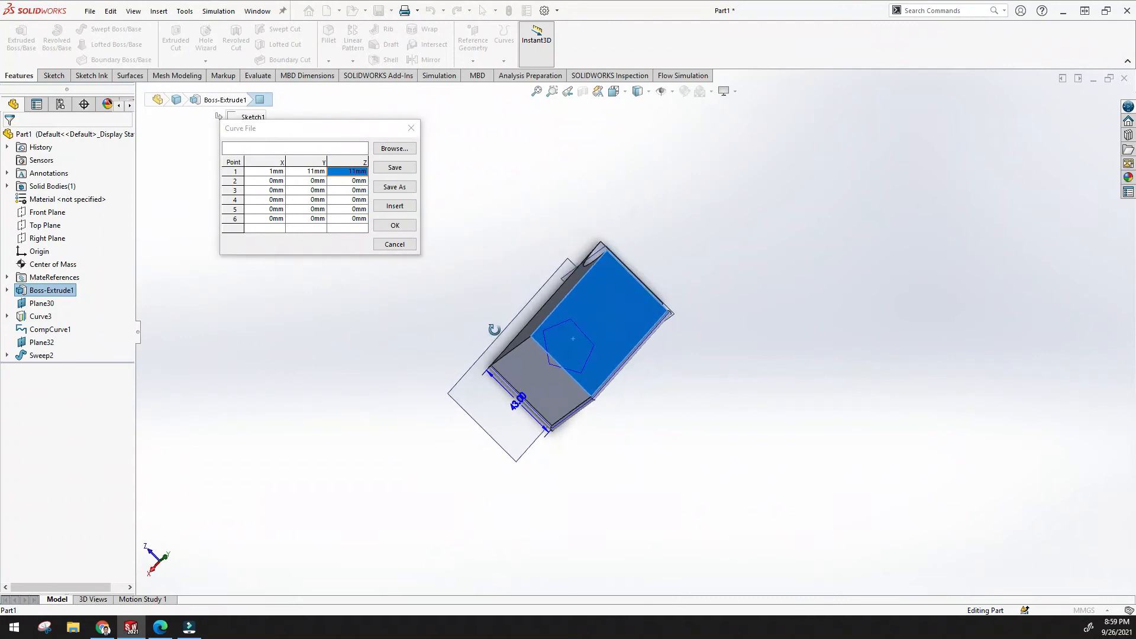
# Set point 2 to X 5, Y 5, Z 2 mm and point 3 to X 7, Y 6, Z 5 mm
pyautogui.doubleClick(279, 180)
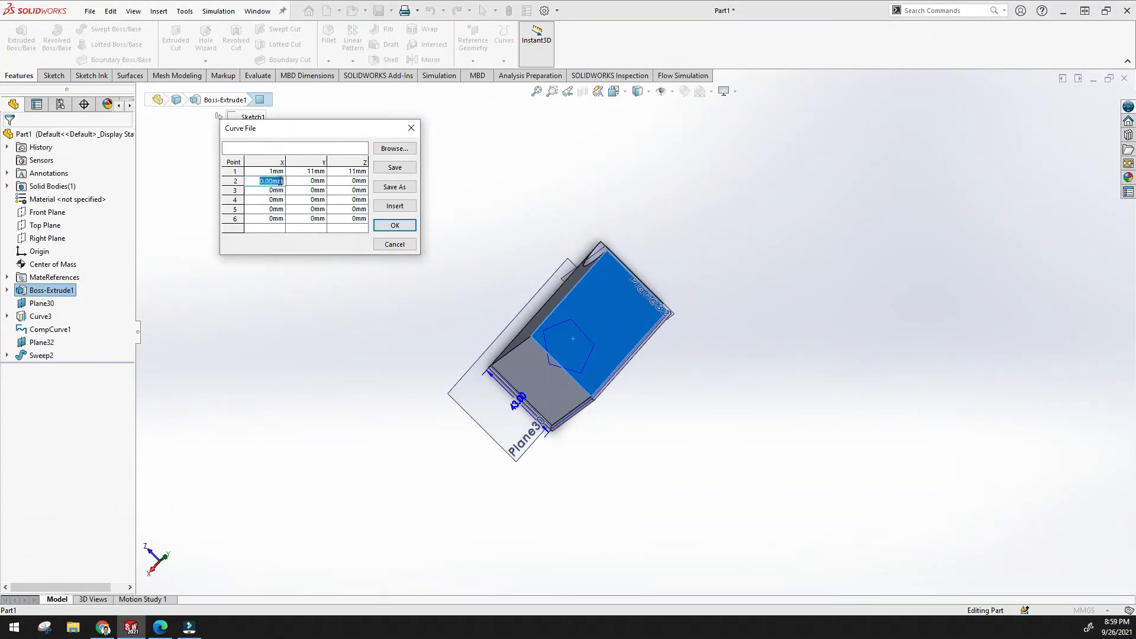
pyautogui.doubleClick(313, 180)
pyautogui.write('5')
pyautogui.write('2')
pyautogui.doubleClick(316, 190)
pyautogui.write('6')
pyautogui.doubleClick(276, 190)
pyautogui.write('7')
pyautogui.click(346, 190)
pyautogui.doubleClick(346, 190)
pyautogui.write('5')
# Set point 4 of the XYZ curve to X 5 mm, Y 0.45 mm, Z 8 mm
pyautogui.doubleClick(315, 200)
pyautogui.write('0.45')
pyautogui.doubleClick(273, 200)
pyautogui.write('5')
pyautogui.click(346, 201)
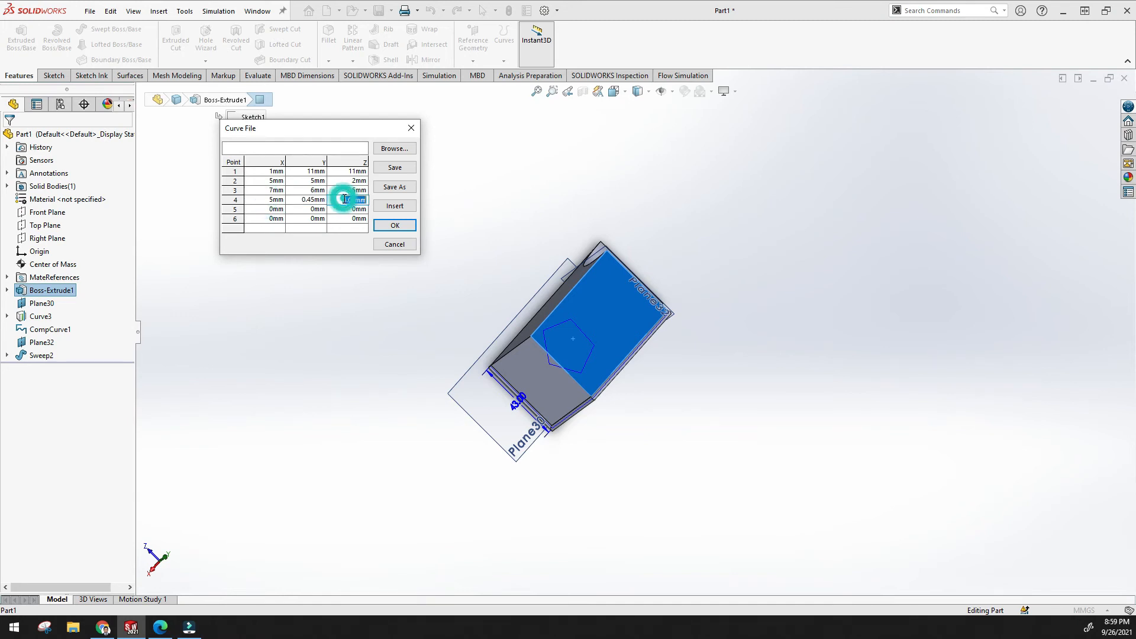
pyautogui.moveTo(674, 285); pyautogui.dragTo(547, 366, button='middle')
pyautogui.click(530, 328)
pyautogui.moveTo(530, 327); pyautogui.dragTo(610, 408, button='middle')
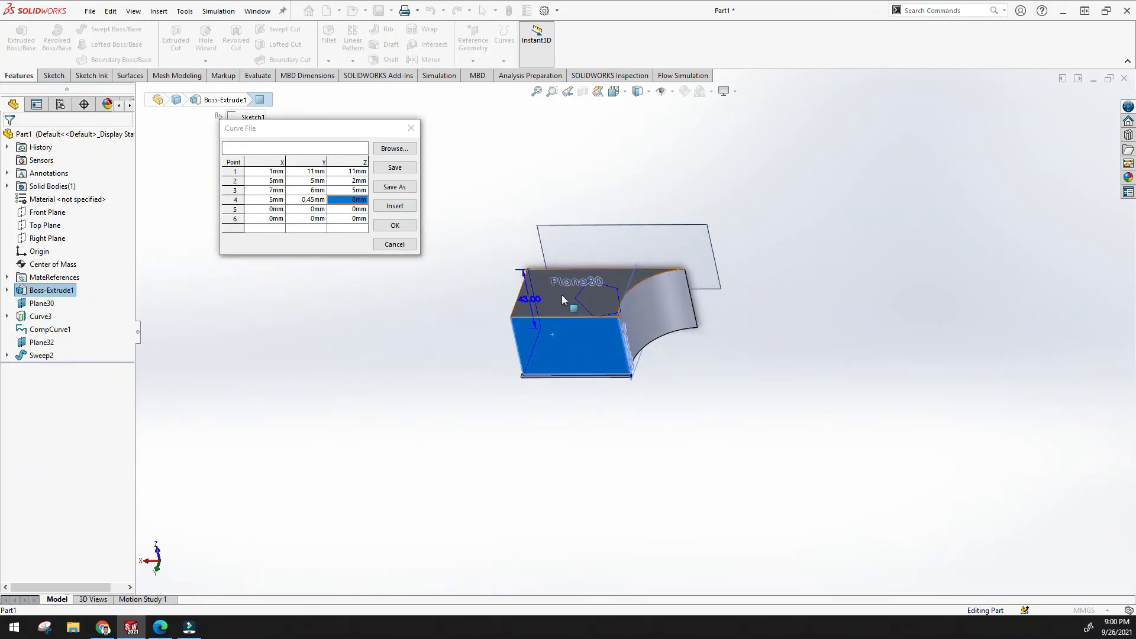
# Try to create the curve while points 5 and 6 are still at the origin, and look straight at the block's rectangular end face
pyautogui.click(395, 225)
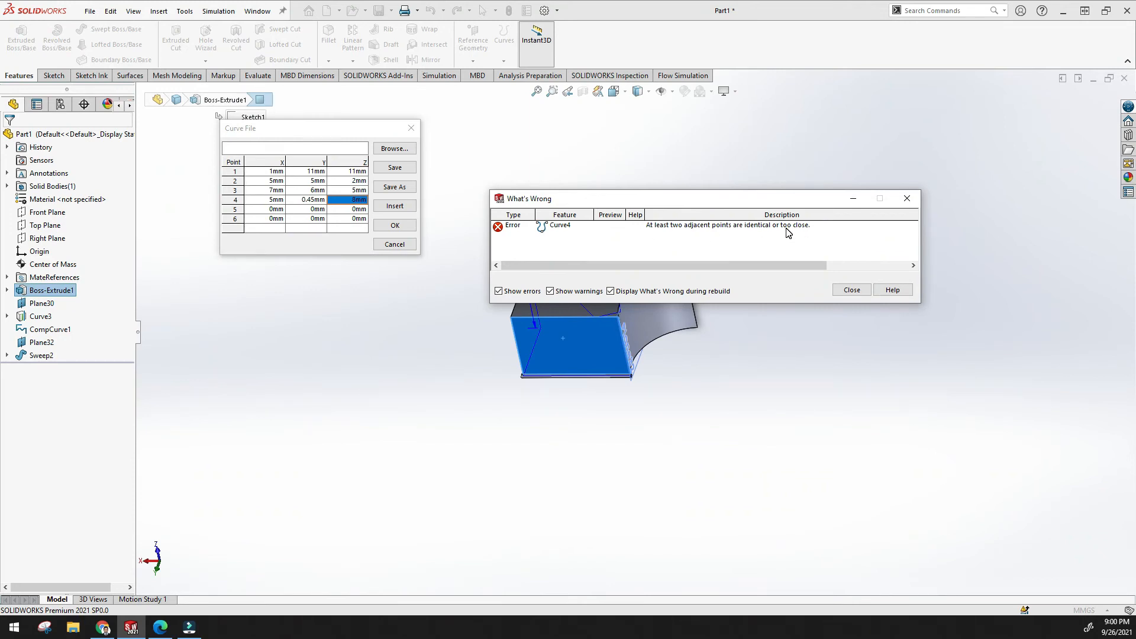
pyautogui.click(852, 289)
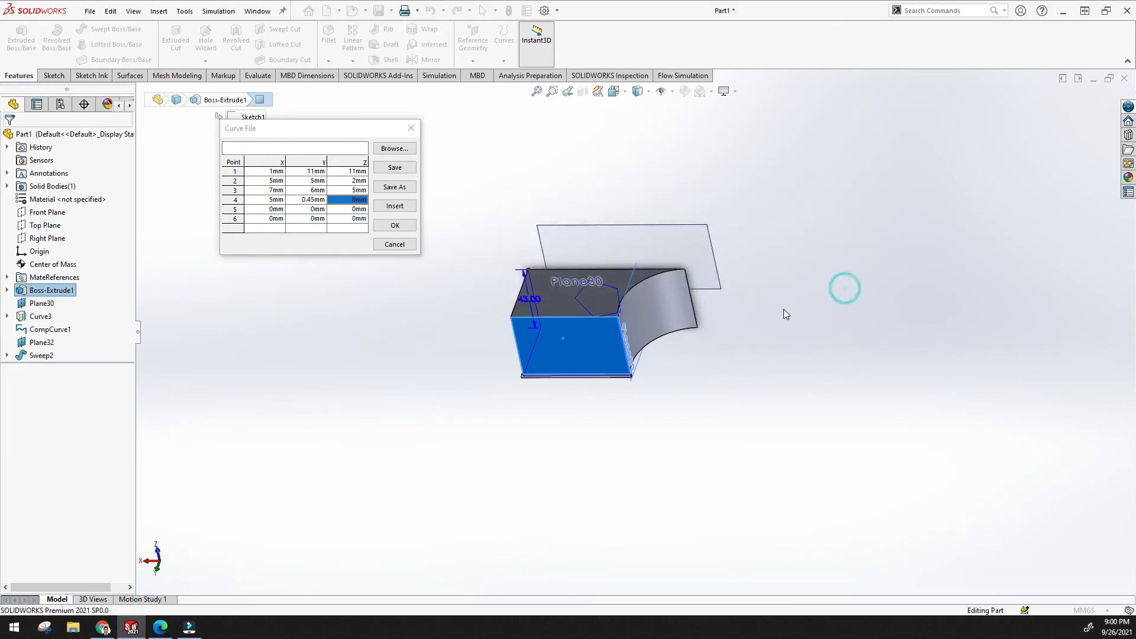
pyautogui.click(574, 317)
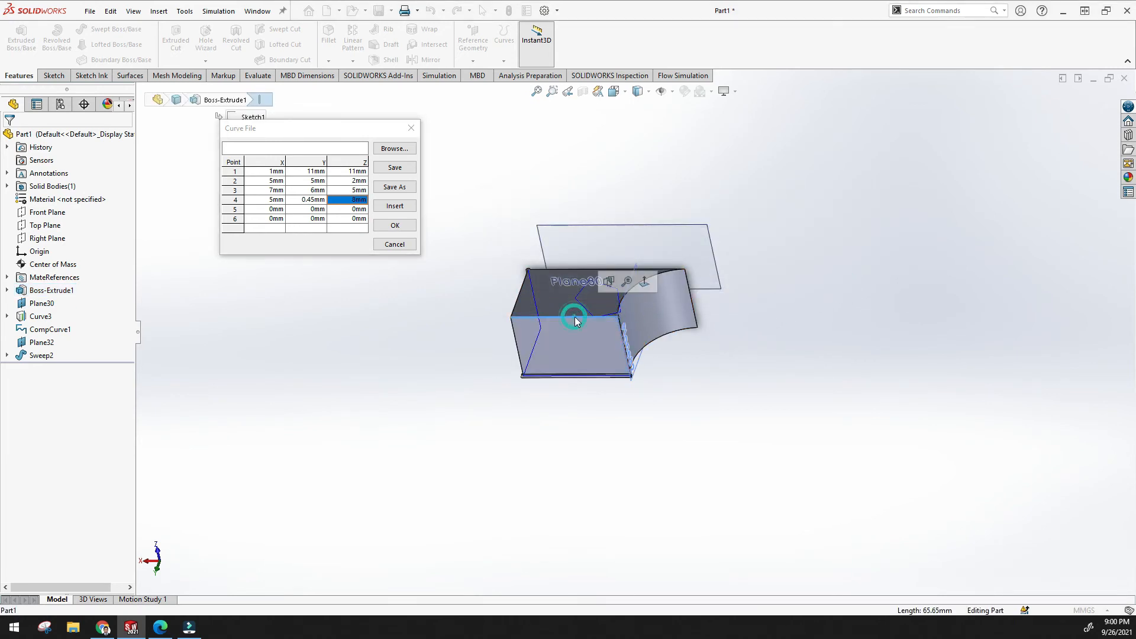
pyautogui.click(551, 324)
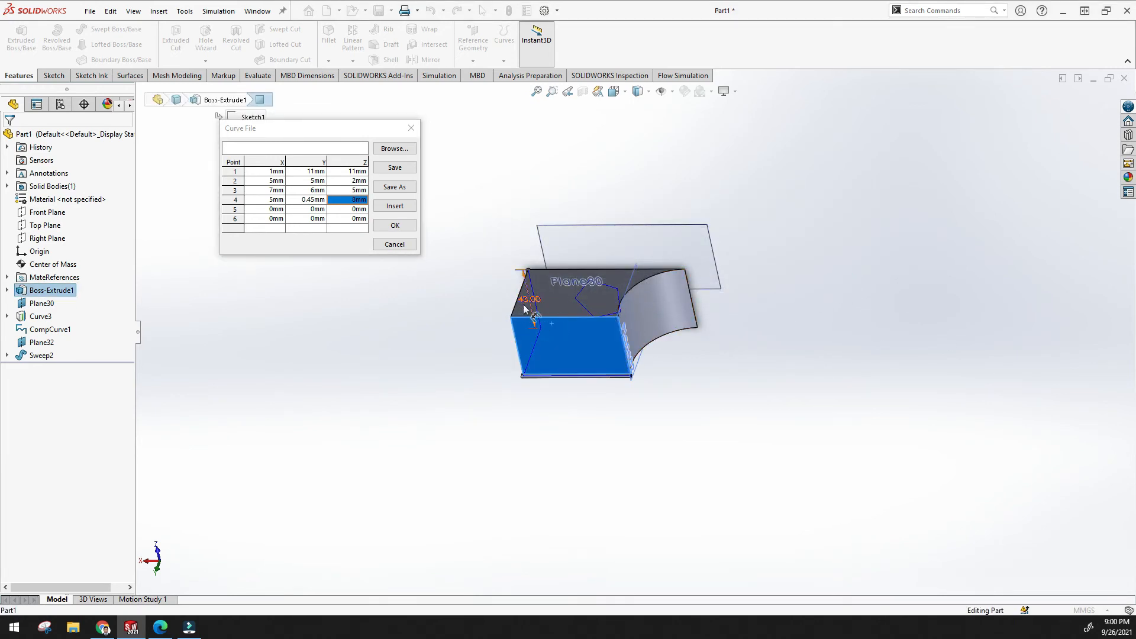
pyautogui.hotkey('ctrl', '8')
pyautogui.click(573, 328)
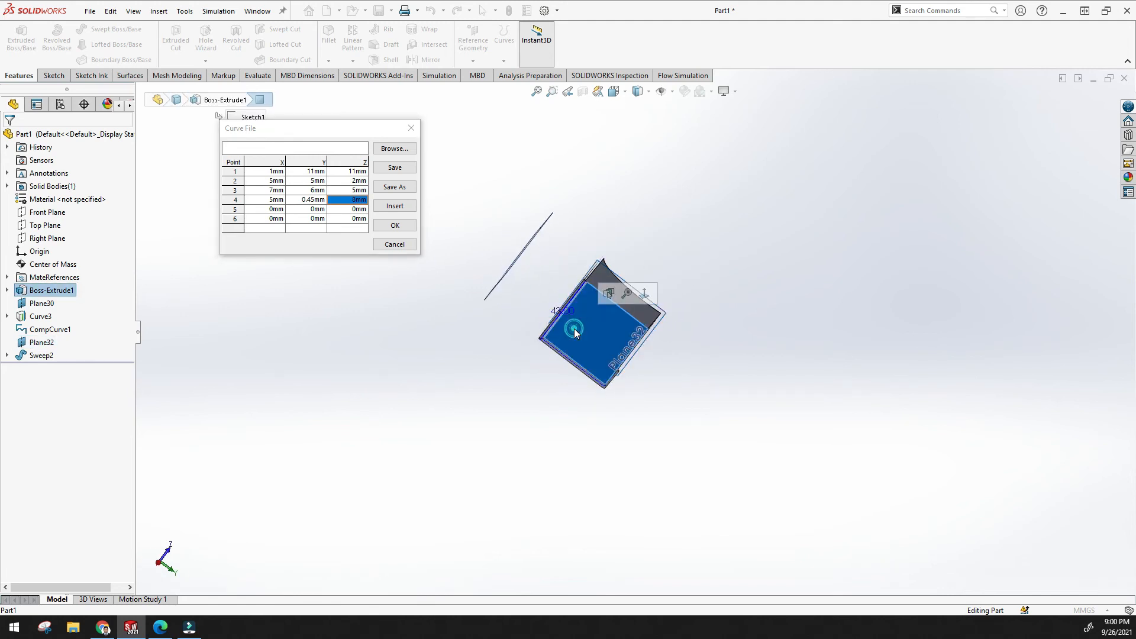
pyautogui.click(192, 358)
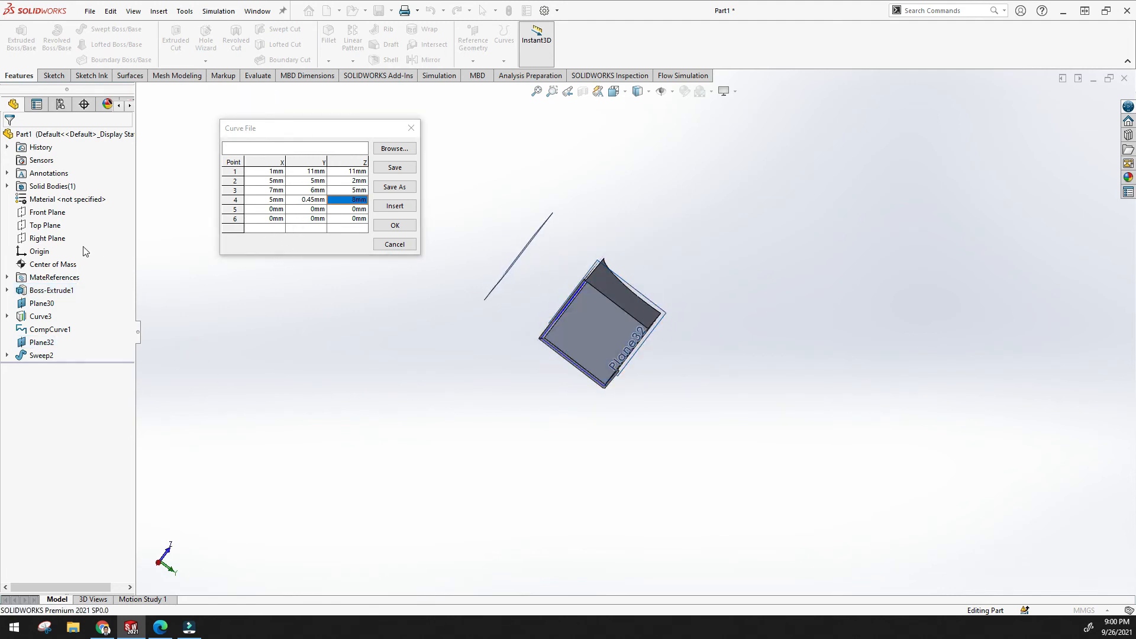
pyautogui.click(57, 225)
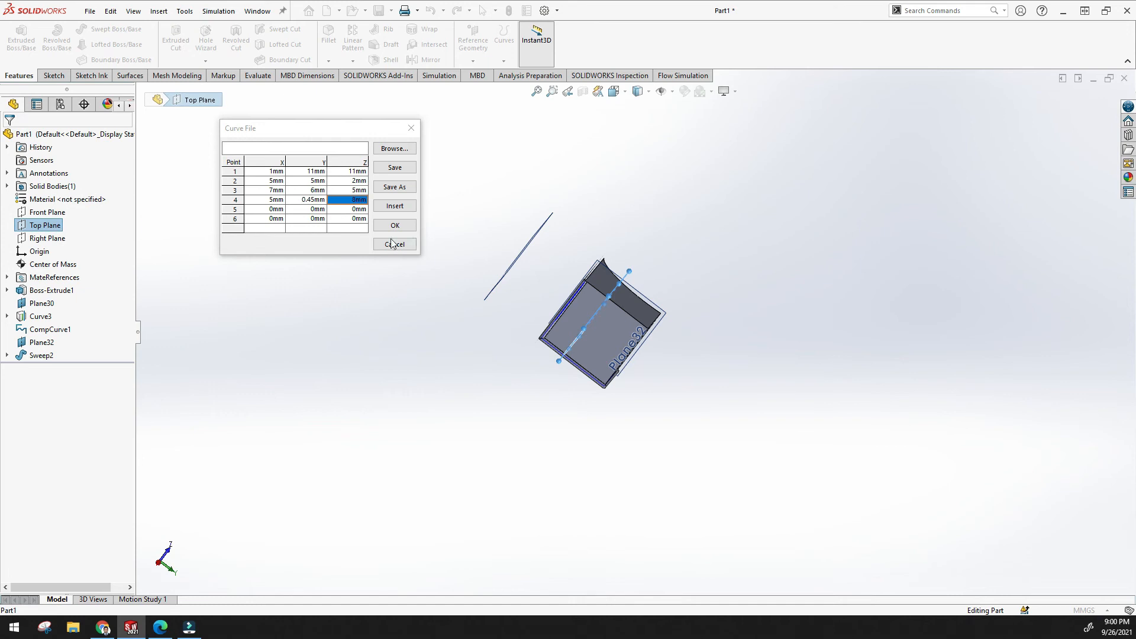
# Set point 5 of the XYZ curve to X 9 mm, Y 8 mm, Z 6 mm
pyautogui.doubleClick(292, 210)
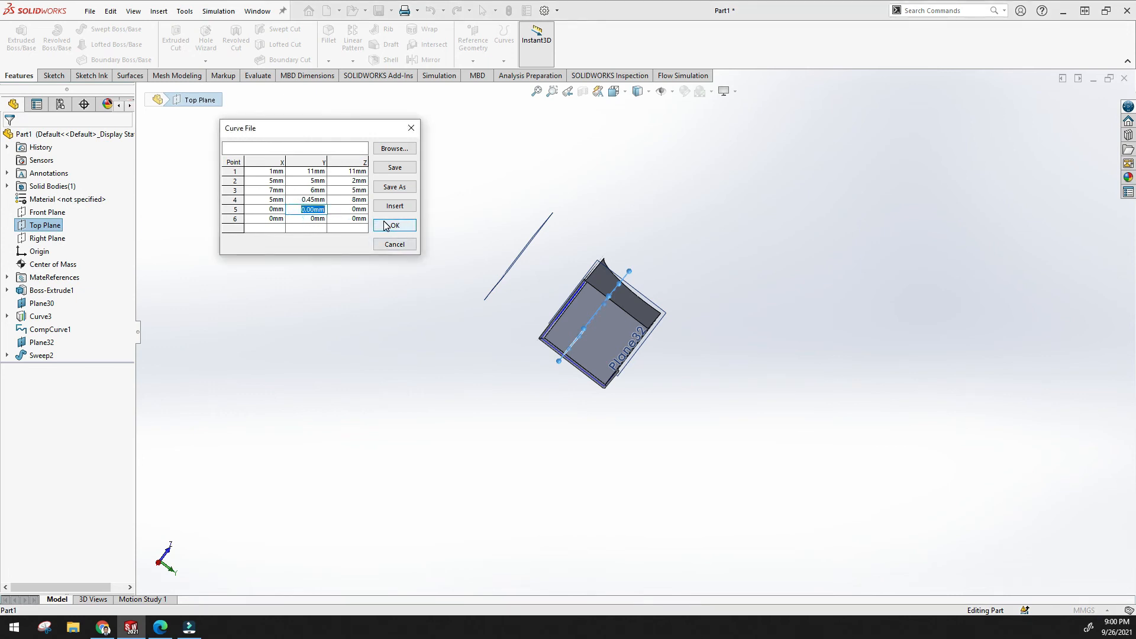
pyautogui.write('8')
pyautogui.doubleClick(267, 208)
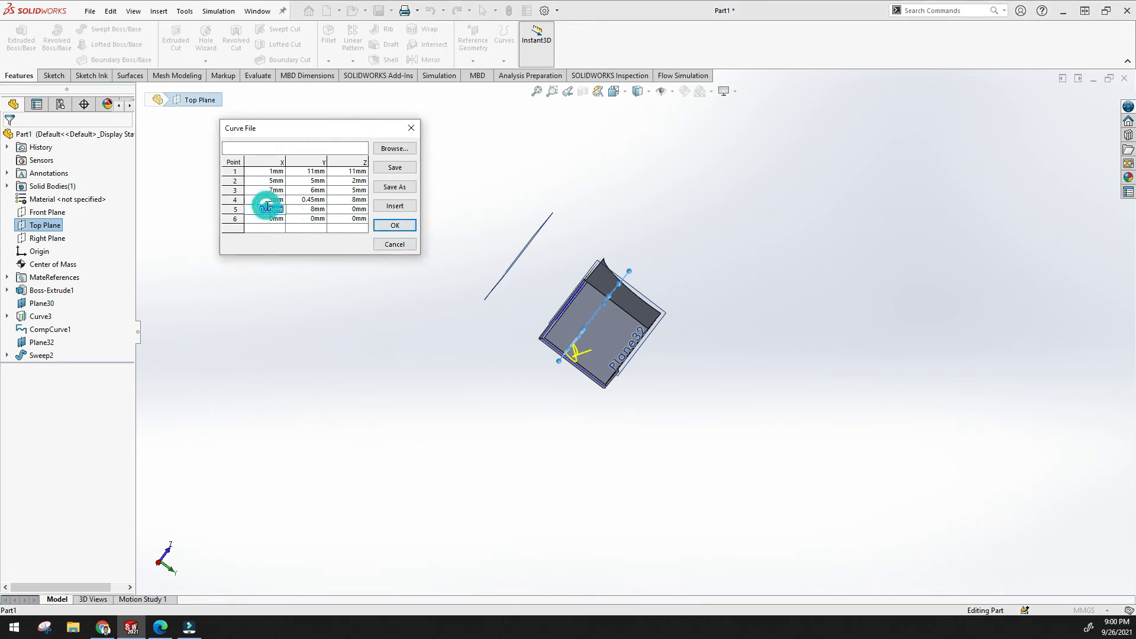
pyautogui.doubleClick(354, 210)
pyautogui.write('6')
# Set point 6 to X 8 mm, Y 4 mm, Z 45 mm and create the curve through the six points
pyautogui.doubleClick(349, 219)
pyautogui.write('45')
pyautogui.doubleClick(308, 219)
pyautogui.write('4')
pyautogui.doubleClick(271, 219)
pyautogui.write('8')
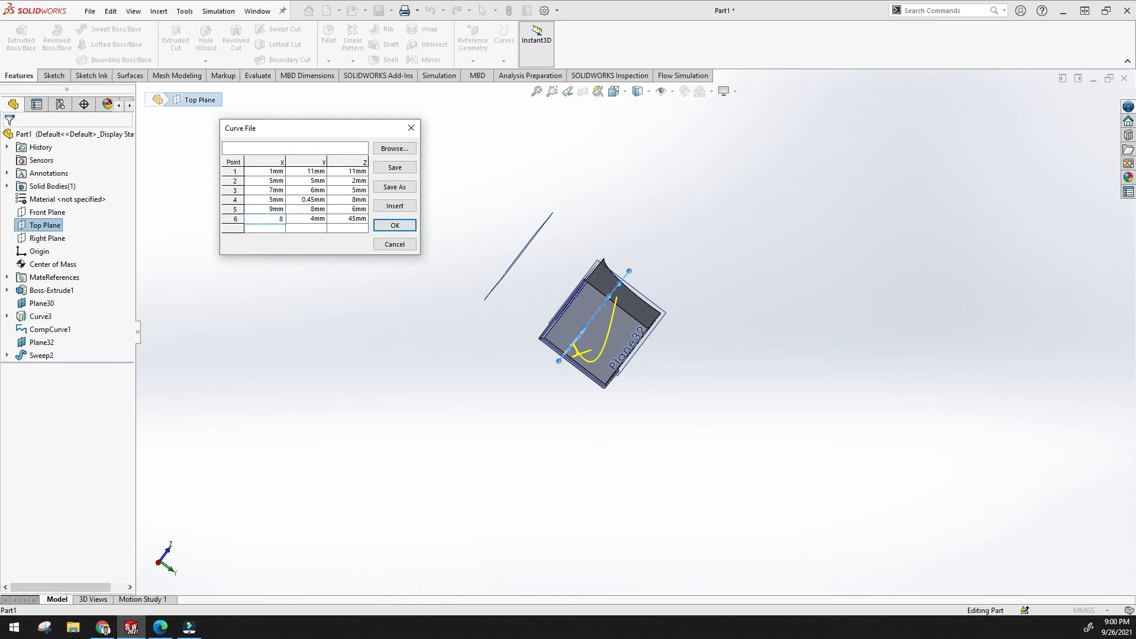
pyautogui.scroll(4, 517, 304)
pyautogui.moveTo(538, 338); pyautogui.dragTo(467, 329, button='middle')
pyautogui.scroll(-10, 574, 346)
pyautogui.click(401, 226)
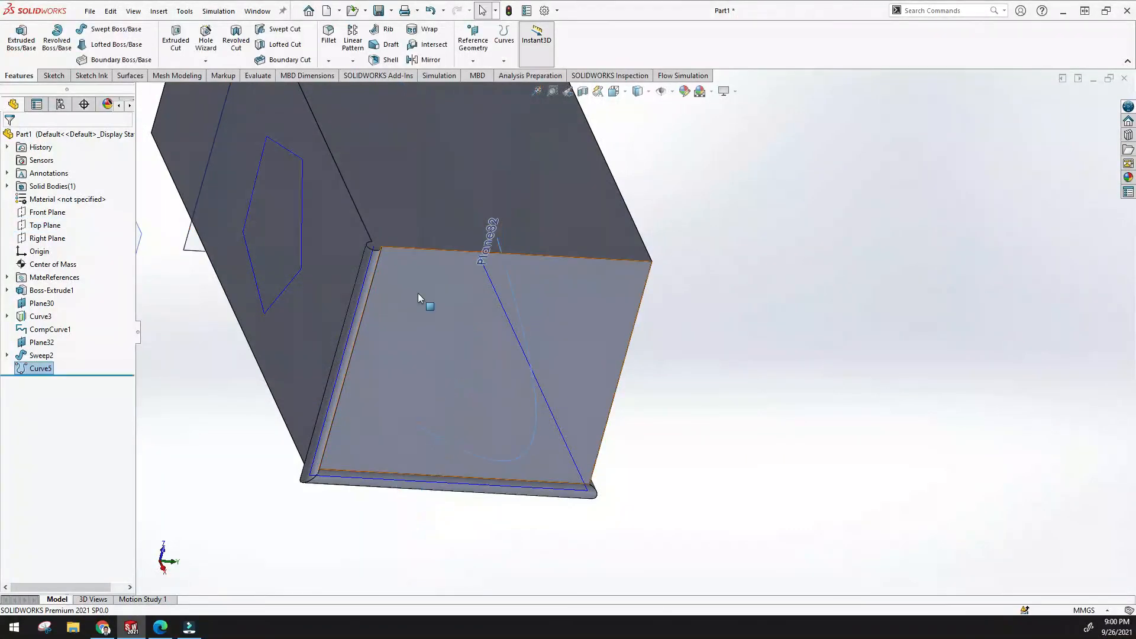
# Examine the new XYZ-point curve inside the block from several angles
pyautogui.click(42, 369)
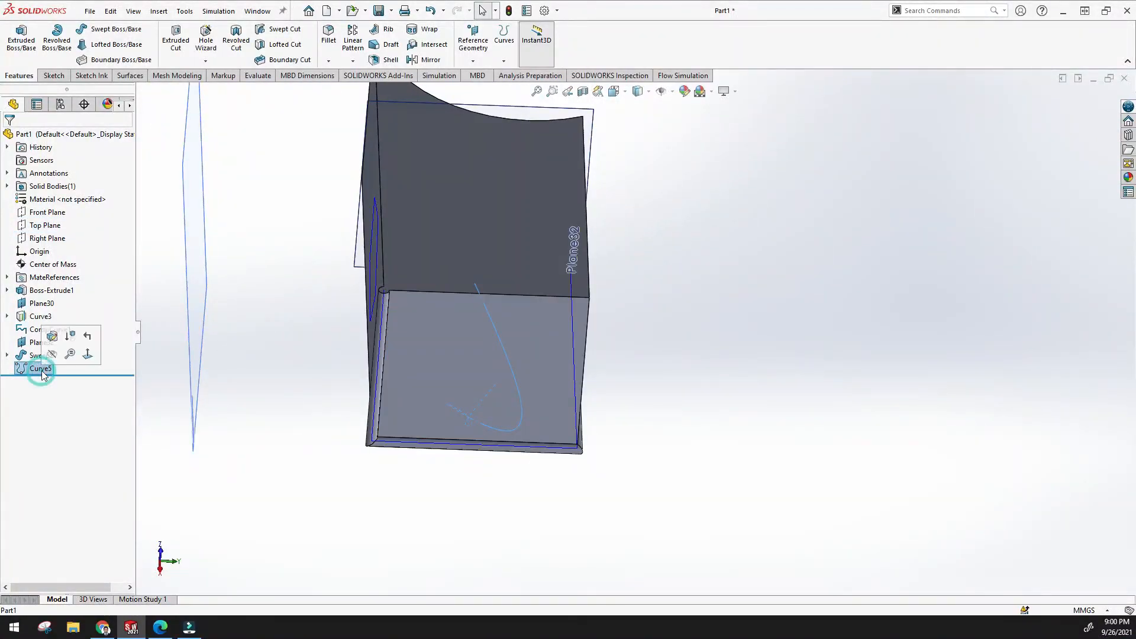
pyautogui.click(518, 388)
pyautogui.scroll(5, 512, 389)
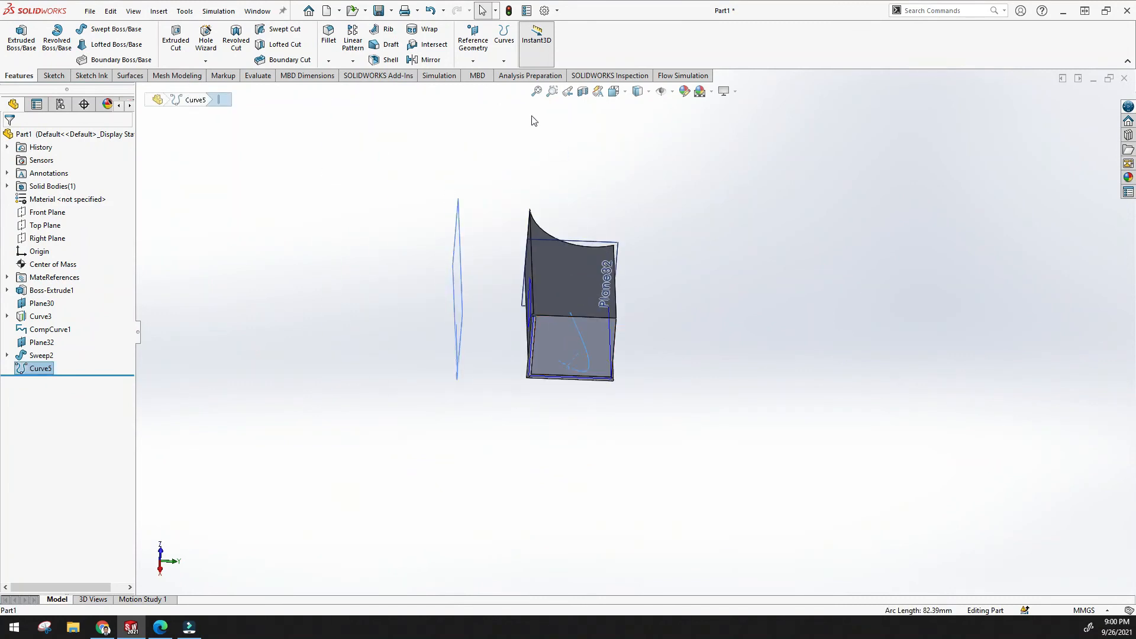
pyautogui.click(538, 93)
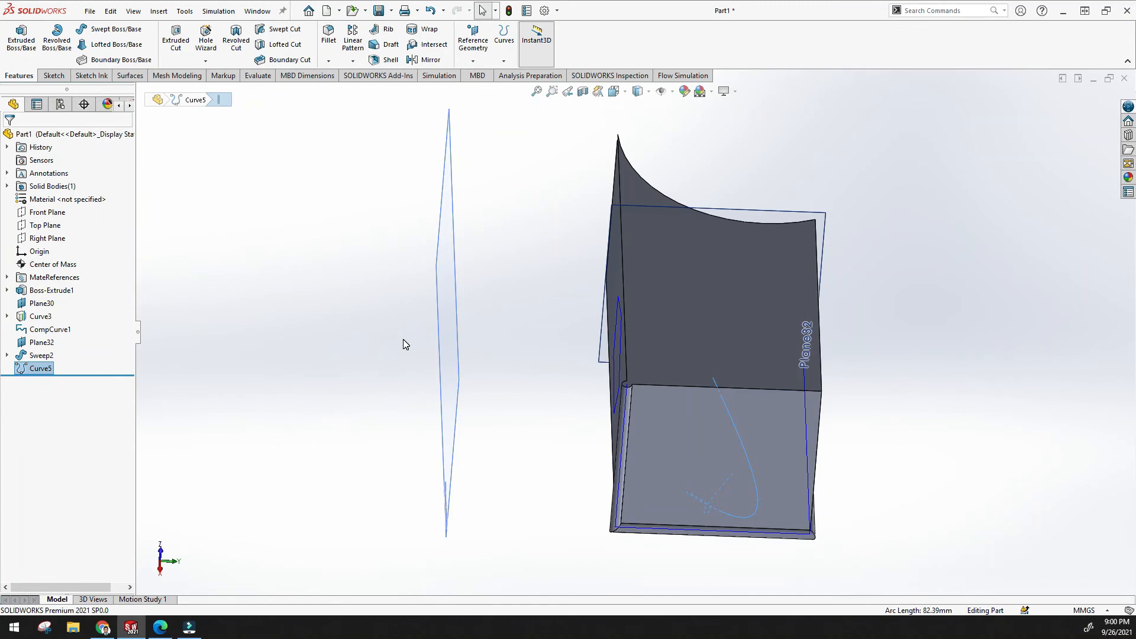
pyautogui.scroll(-2, 646, 457)
pyautogui.scroll(3, 734, 468)
pyautogui.moveTo(734, 467); pyautogui.dragTo(659, 343, button='middle')
pyautogui.scroll(-5, 710, 381)
# Start a Curve Through Reference Points from the block corner at the concave arc through the two nearest corners of the rectangular end face
pyautogui.click(506, 61)
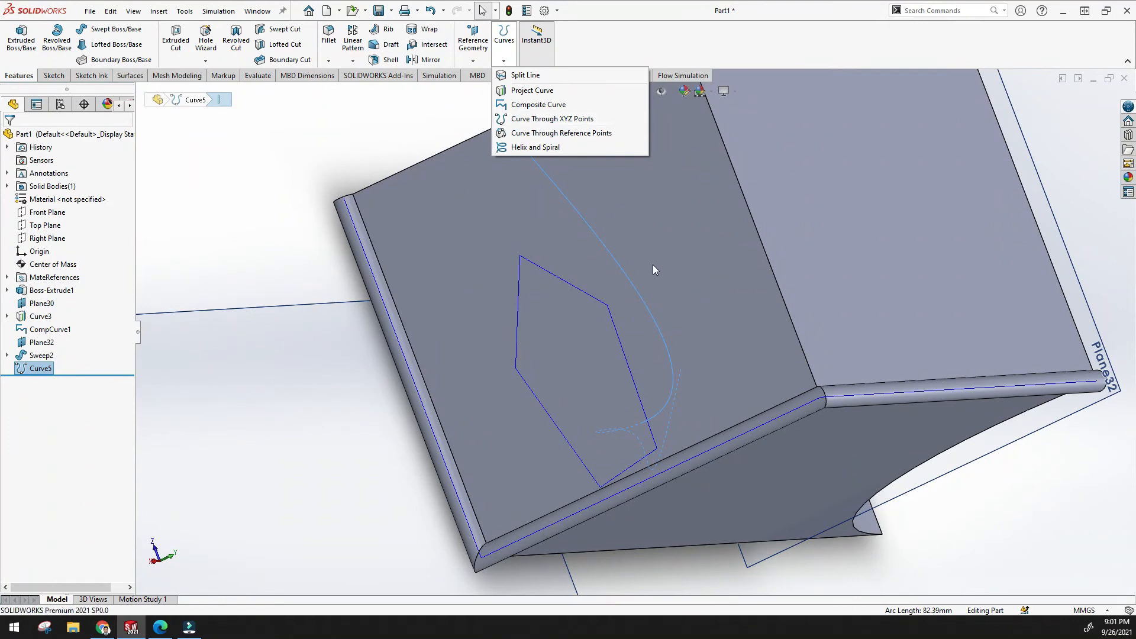
pyautogui.click(528, 135)
pyautogui.scroll(5, 525, 193)
pyautogui.moveTo(525, 193); pyautogui.dragTo(509, 277, button='middle')
pyautogui.scroll(-3, 721, 262)
pyautogui.moveTo(722, 263); pyautogui.dragTo(718, 278, button='middle')
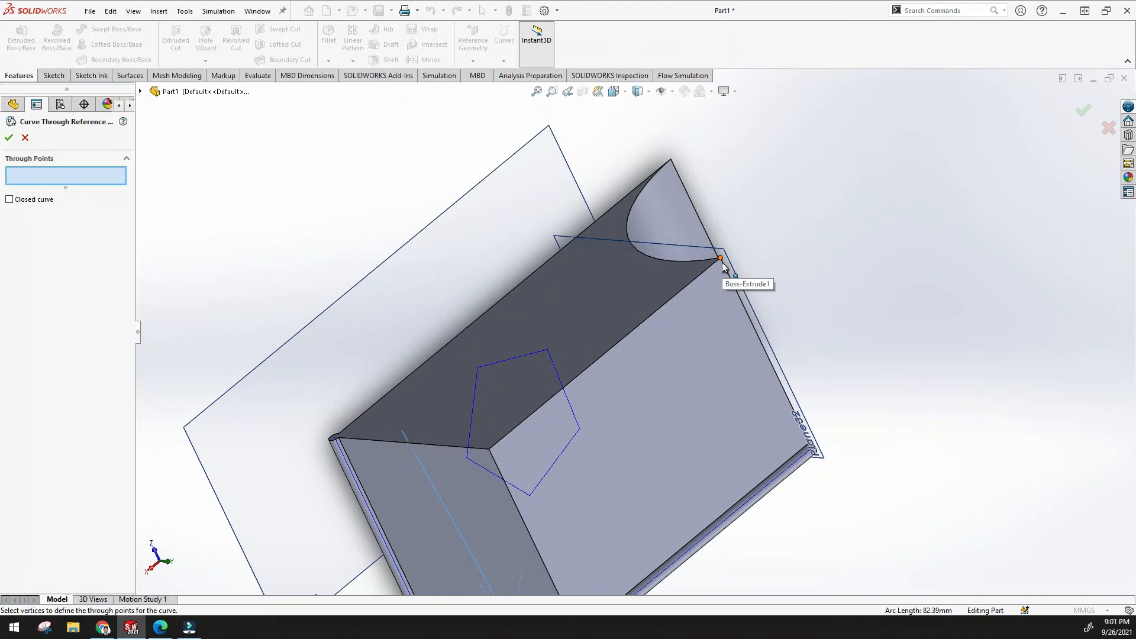
pyautogui.click(721, 260)
pyautogui.click(489, 451)
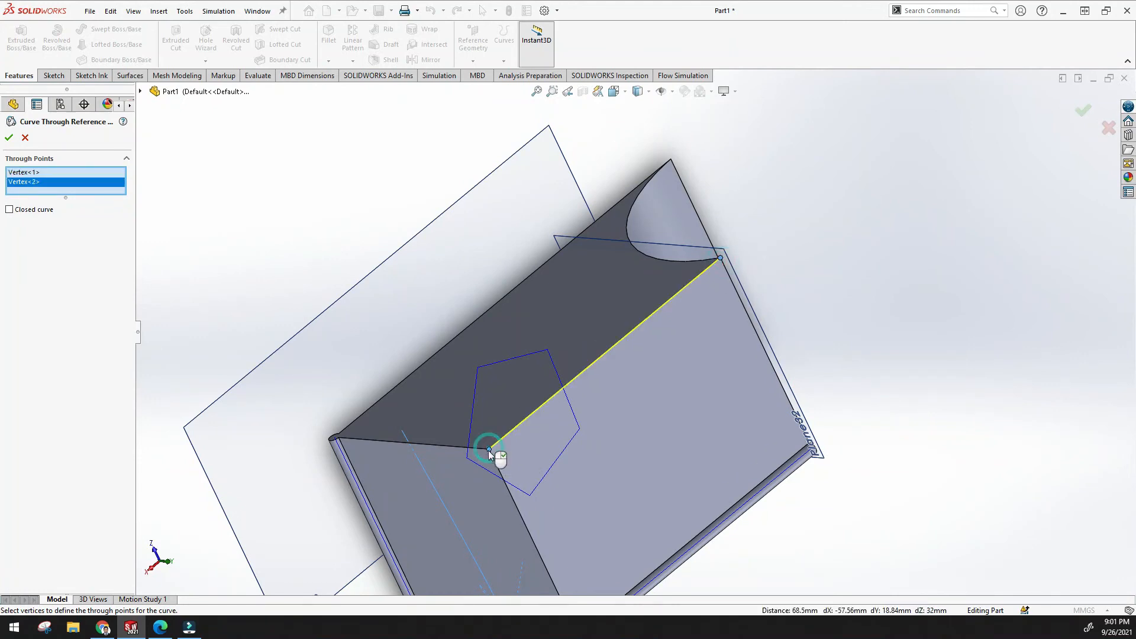
pyautogui.click(339, 439)
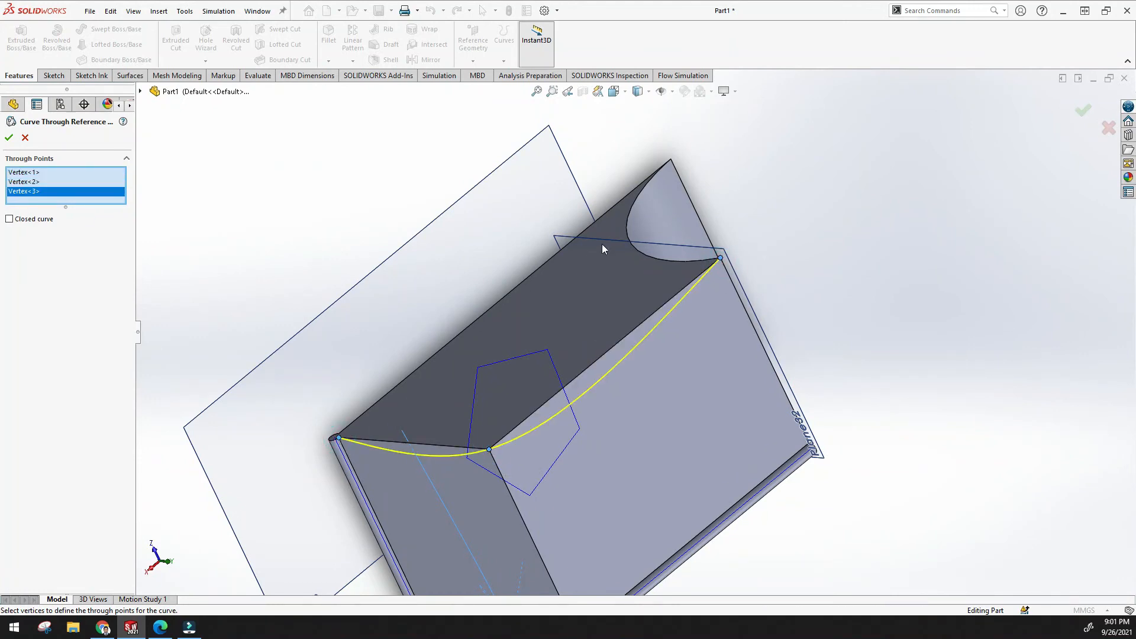
# Extend the reference-point curve through the end face's remaining two corners and create it as an open curve
pyautogui.scroll(3, 371, 382)
pyautogui.moveTo(409, 418); pyautogui.dragTo(521, 405, button='middle')
pyautogui.scroll(-4, 616, 516)
pyautogui.scroll(-2, 616, 521)
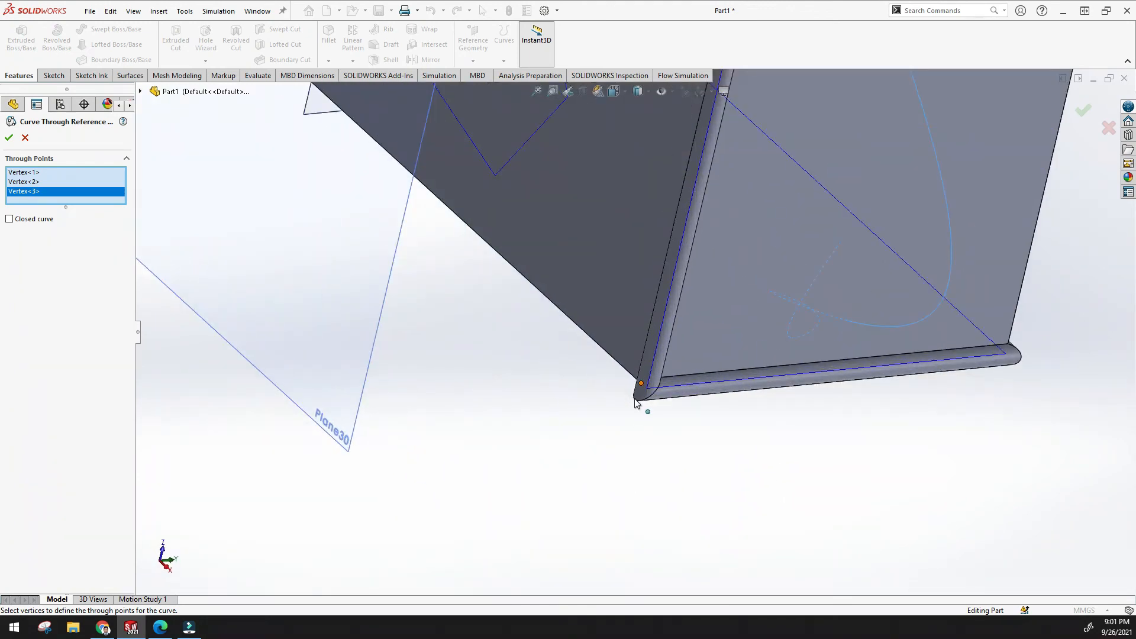
pyautogui.click(639, 400)
pyautogui.scroll(4, 647, 398)
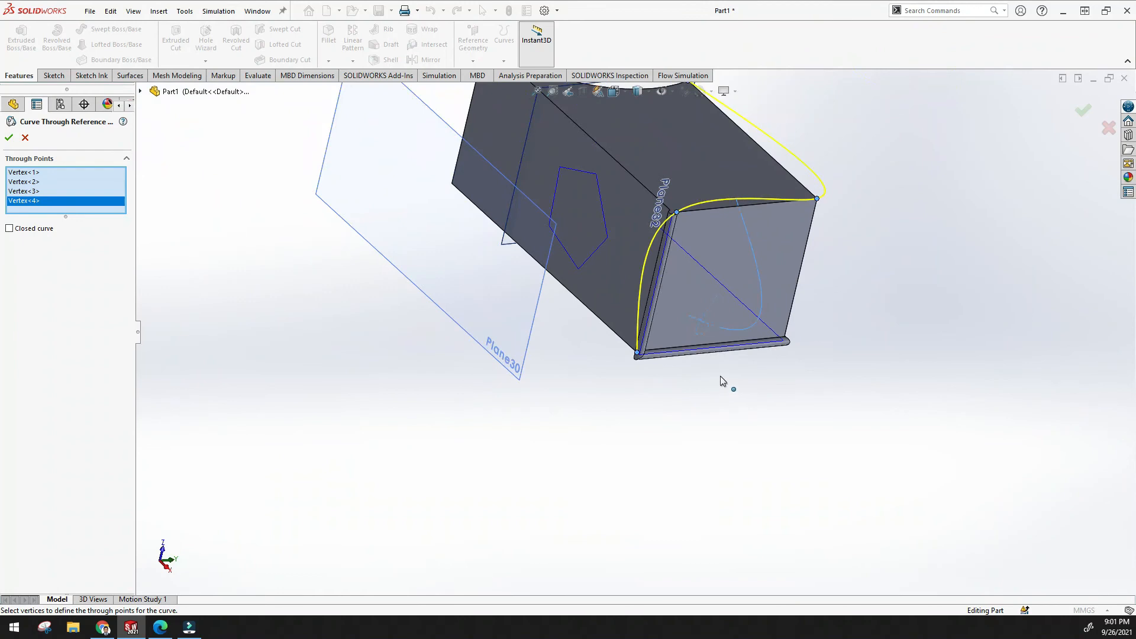
pyautogui.click(785, 338)
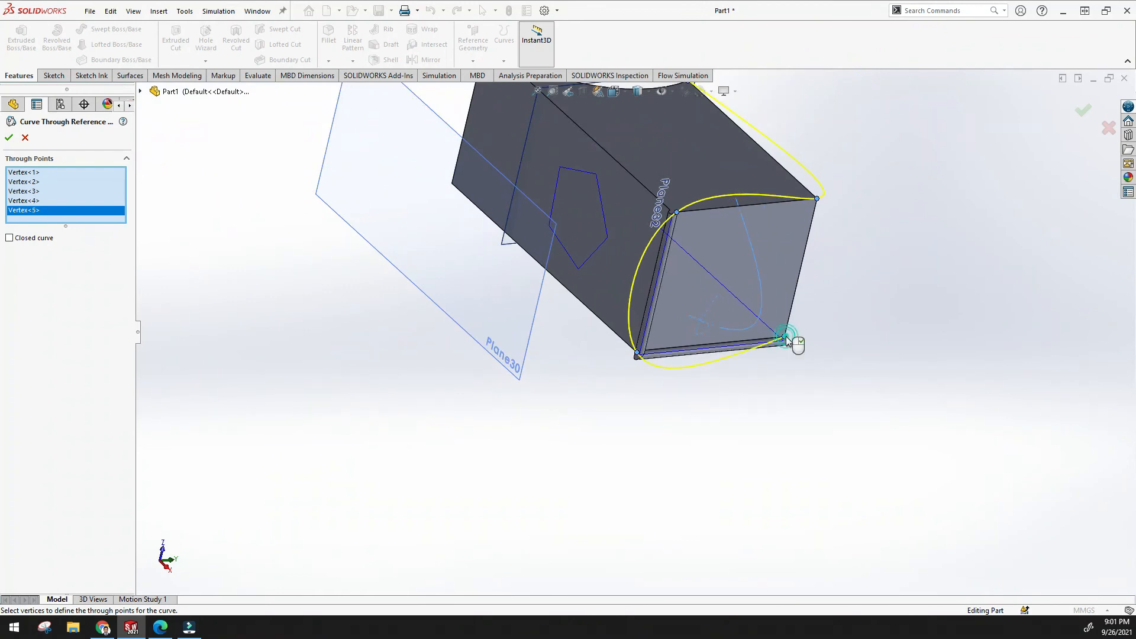
pyautogui.click(9, 138)
pyautogui.moveTo(734, 314); pyautogui.dragTo(688, 300, button='middle')
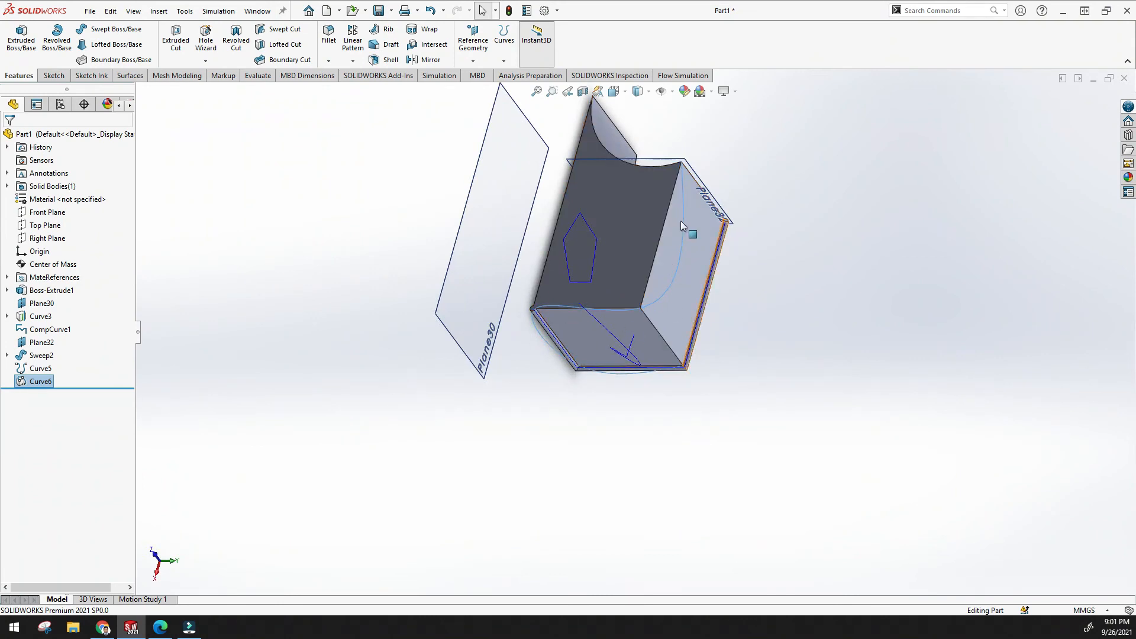
# Start a Helix/Spiral on Plane30 and sketch its base circle, about 11 mm in diameter, centred within the pentagon's outline
pyautogui.click(503, 61)
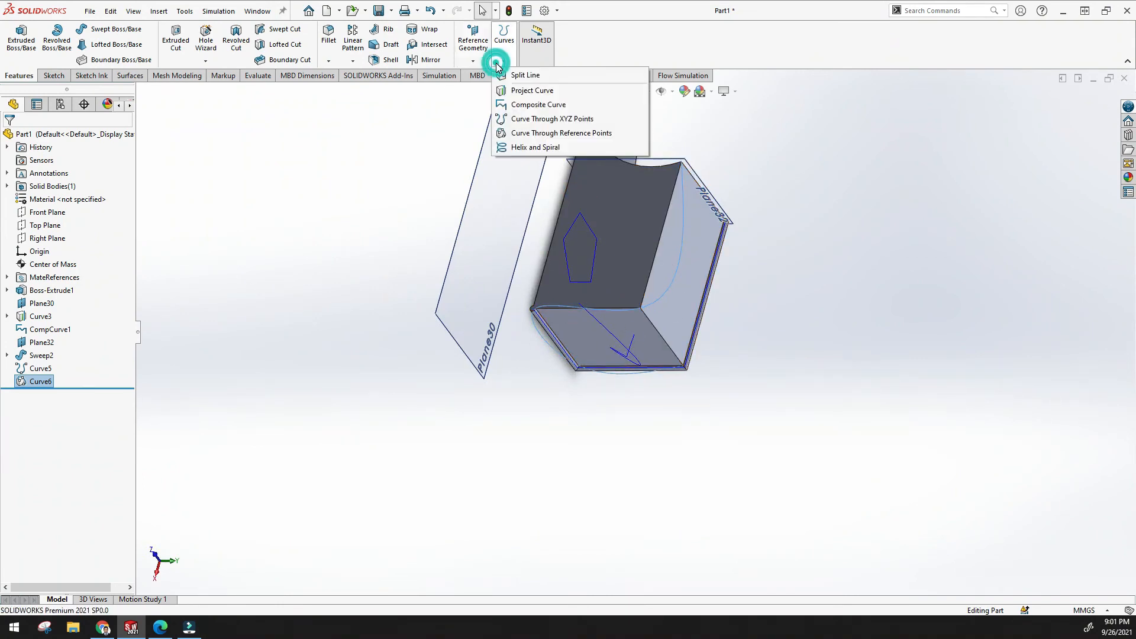
pyautogui.click(548, 149)
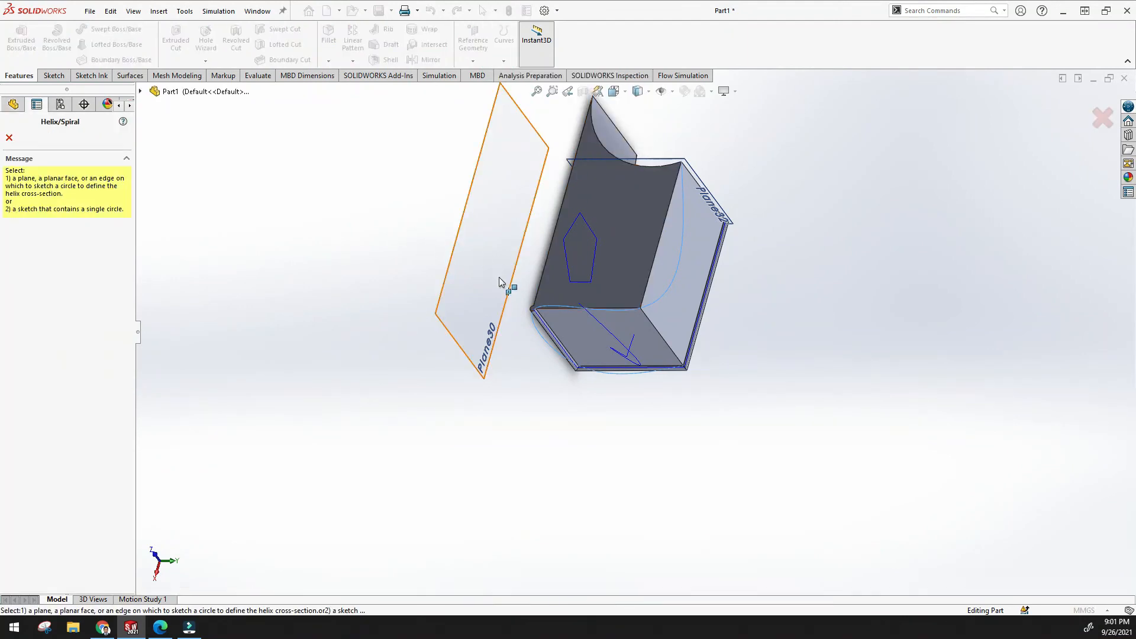
pyautogui.click(451, 270)
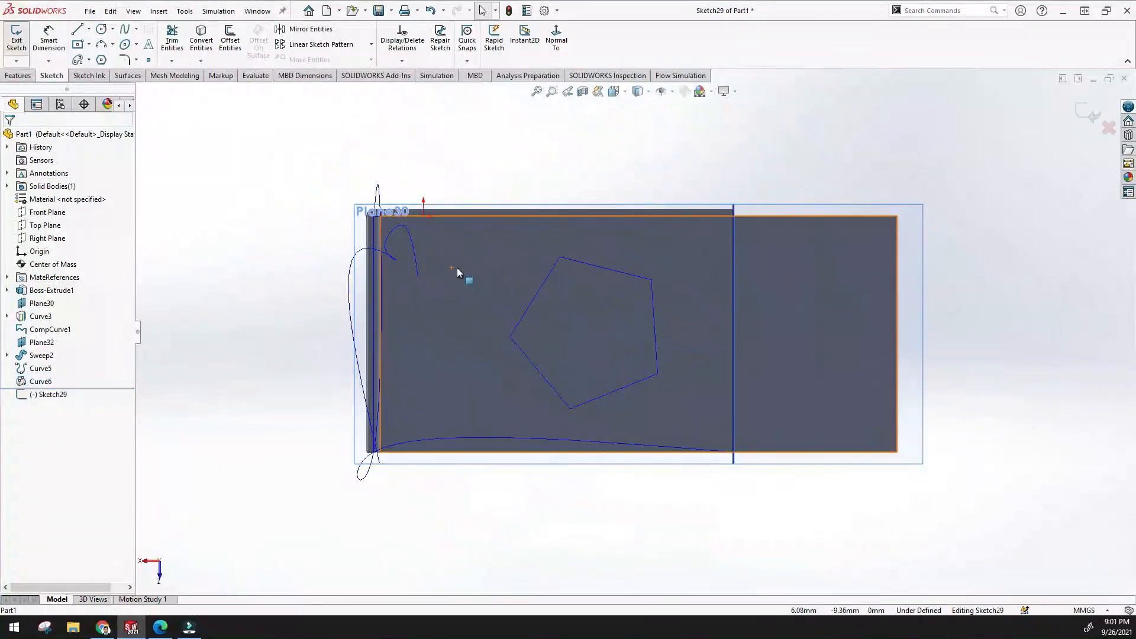
pyautogui.click(101, 31)
pyautogui.click(584, 340)
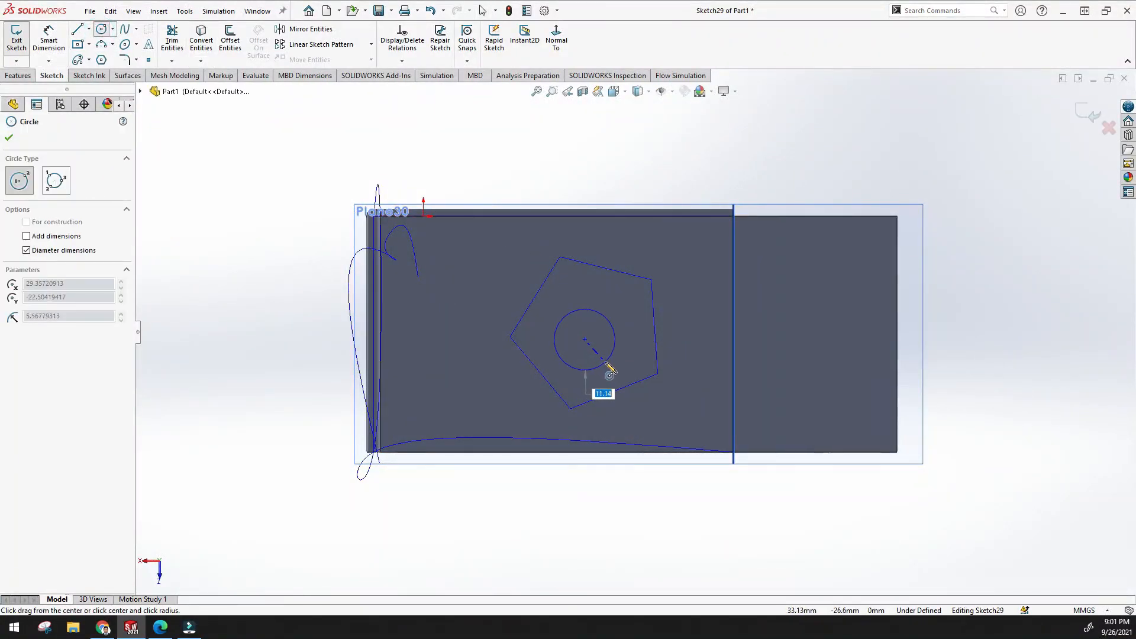
pyautogui.click(605, 363)
pyautogui.press('Escape')
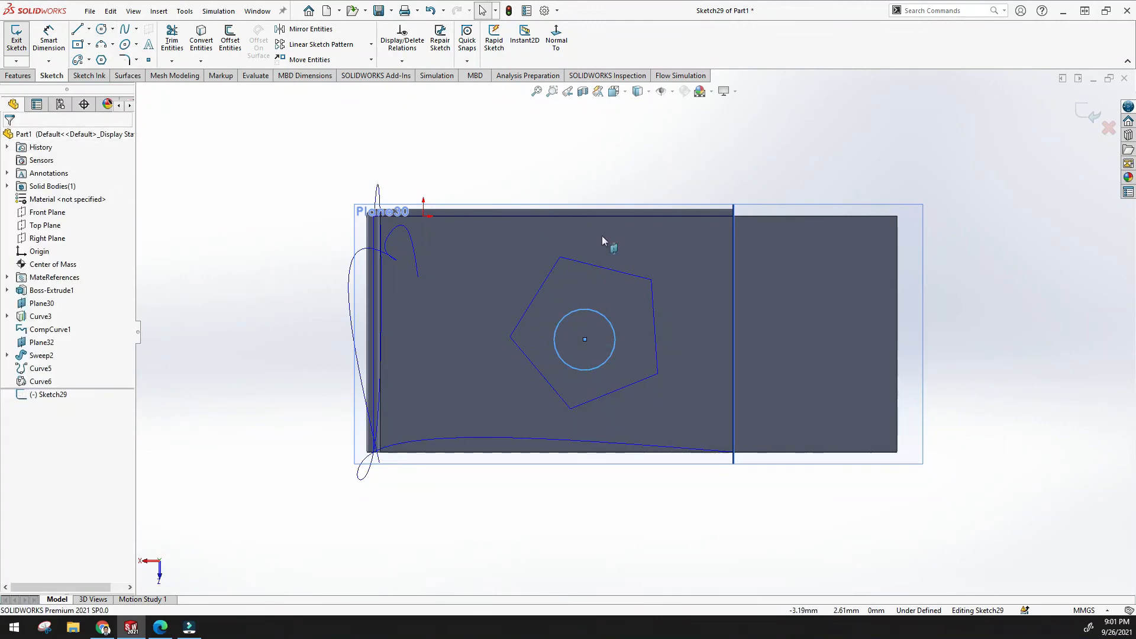
pyautogui.click(1080, 114)
pyautogui.moveTo(805, 241)
pyautogui.mouseDown(button='middle')
pyautogui.moveTo(884, 288)
pyautogui.moveTo(740, 443)
pyautogui.moveTo(685, 481)
pyautogui.moveTo(728, 461)
pyautogui.moveTo(490, 377)
pyautogui.mouseUp(button='middle')
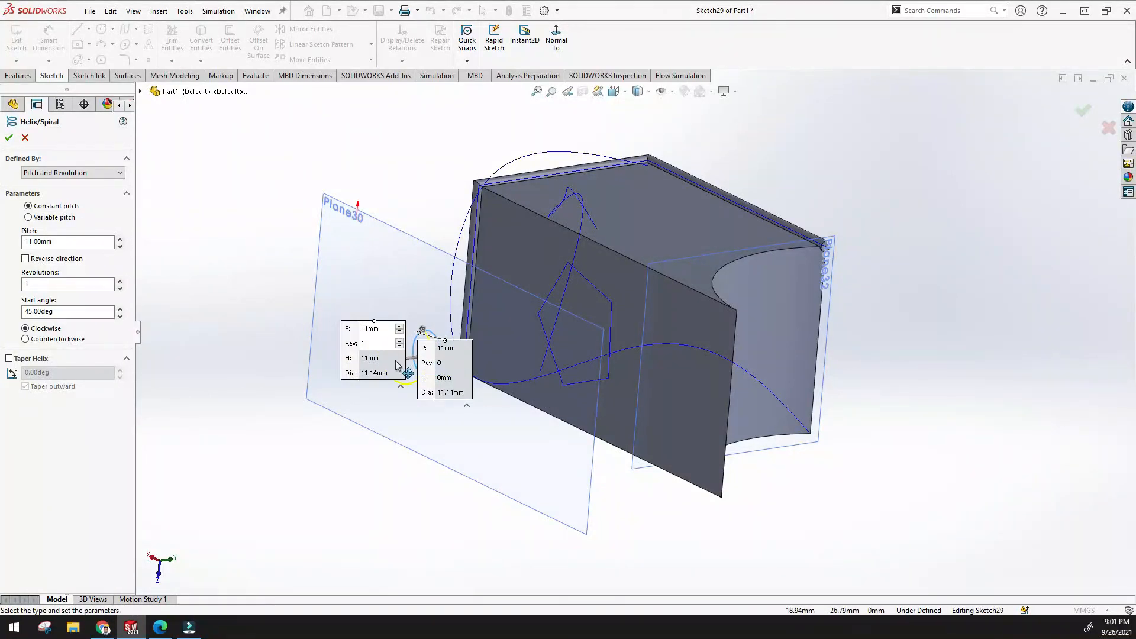
# Review the helix definition types, keep Pitch and Revolution, and raise the constant pitch to 31 mm
pyautogui.click(90, 172)
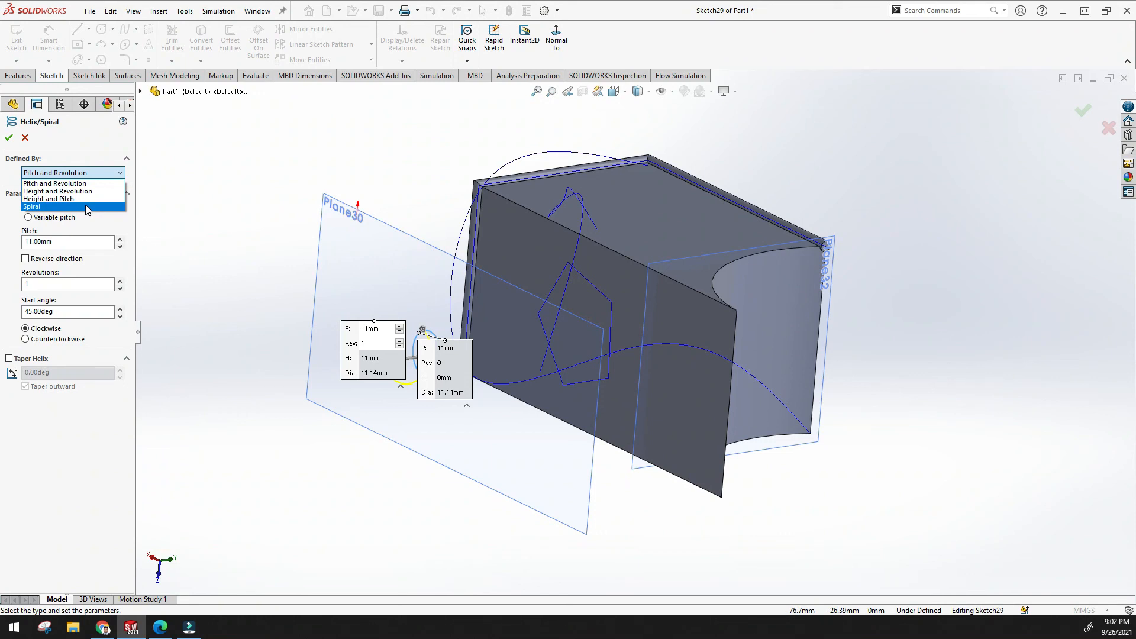
pyautogui.click(188, 190)
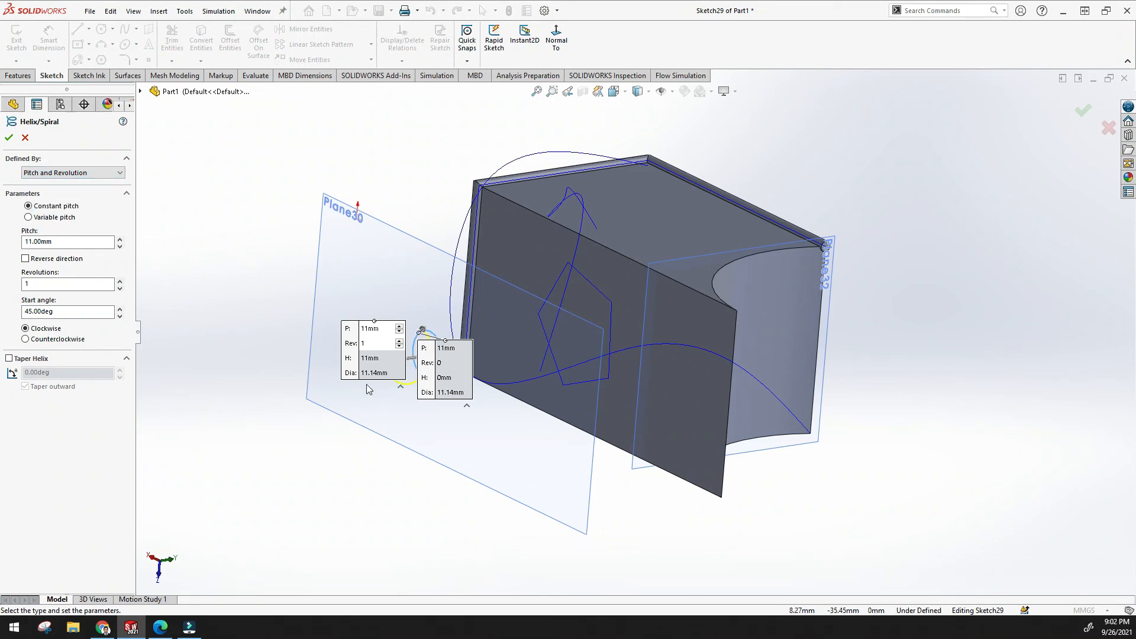
pyautogui.click(120, 239)
pyautogui.click(120, 238)
pyautogui.moveTo(354, 332); pyautogui.dragTo(302, 343, button='middle')
pyautogui.moveTo(428, 320); pyautogui.dragTo(384, 326, button='middle')
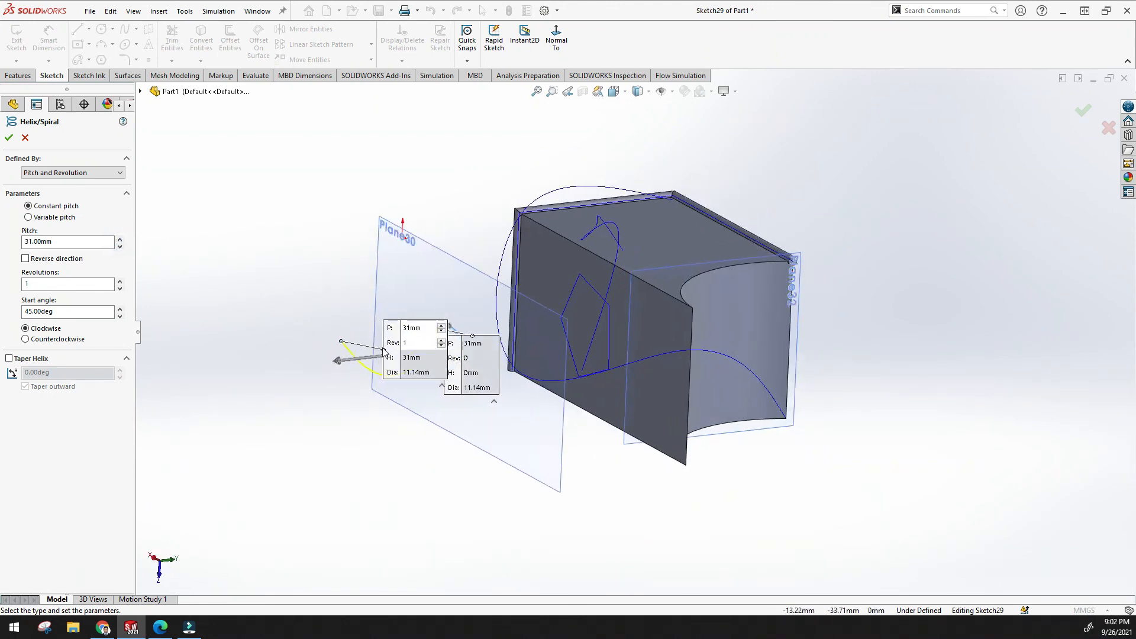
pyautogui.scroll(-4, 382, 348)
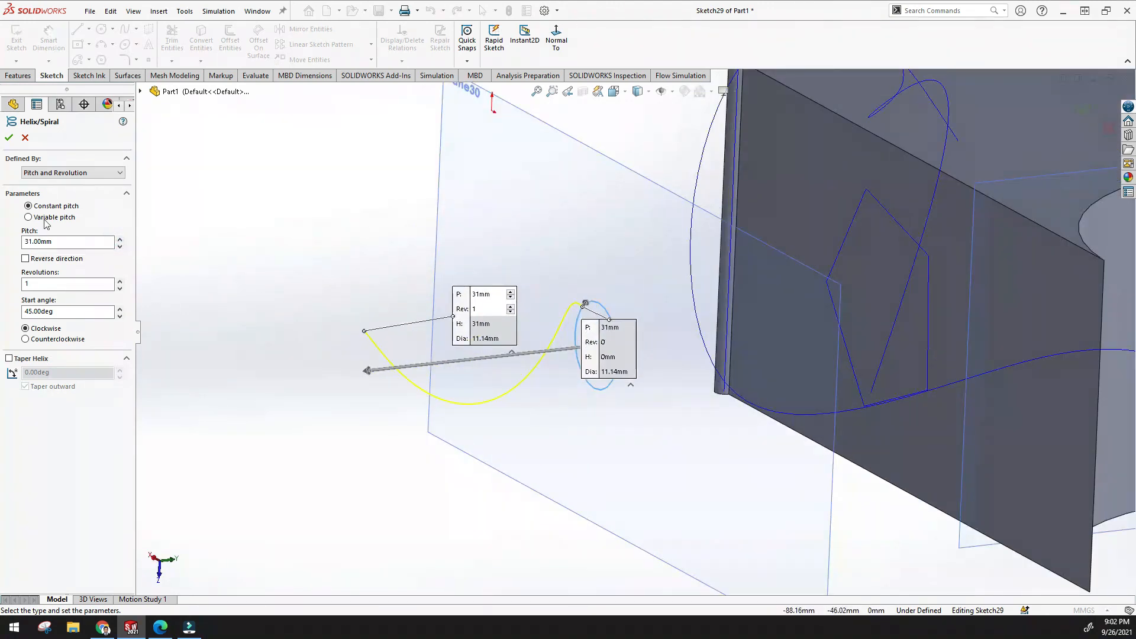
# Set the helix to 5 revolutions with a constant pitch of 11 mm
pyautogui.click(120, 283)
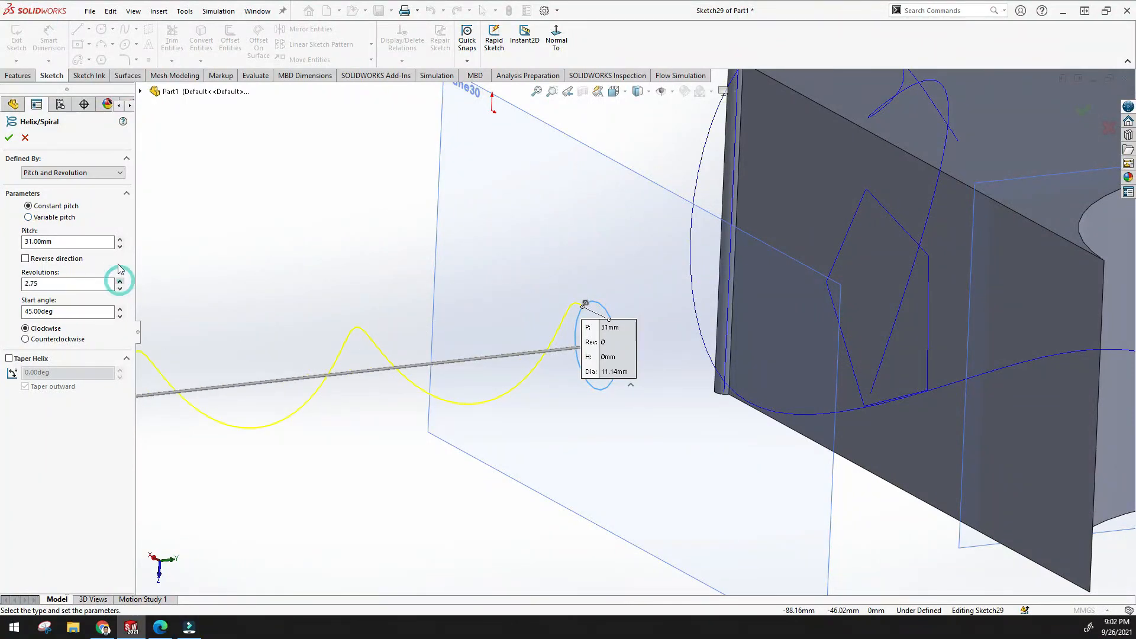
pyautogui.click(120, 245)
pyautogui.click(121, 245)
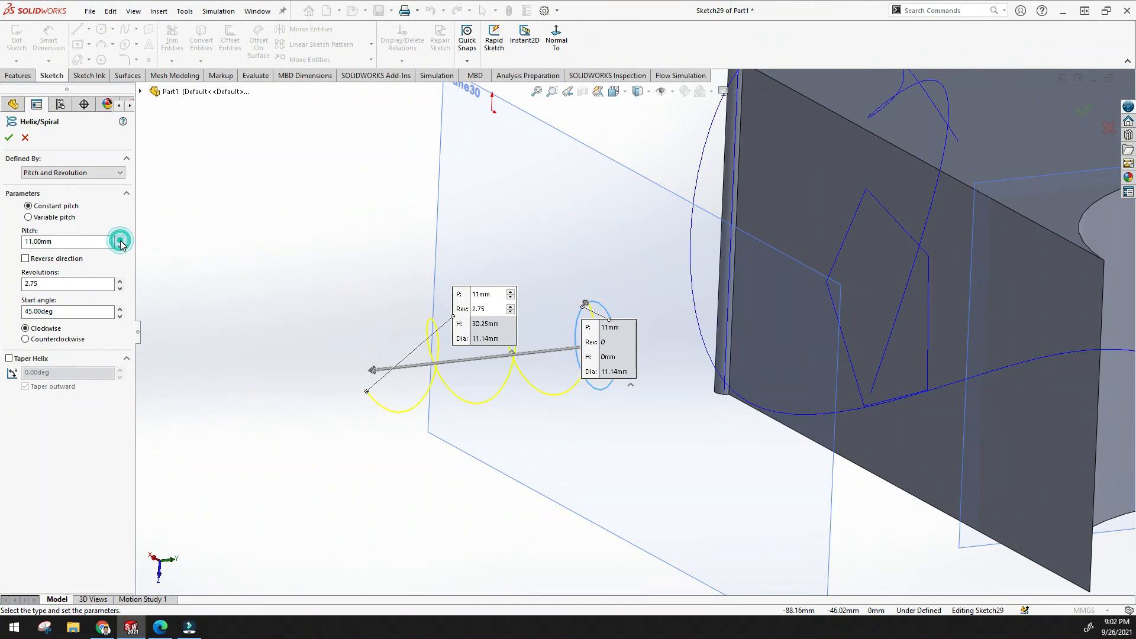
pyautogui.click(119, 282)
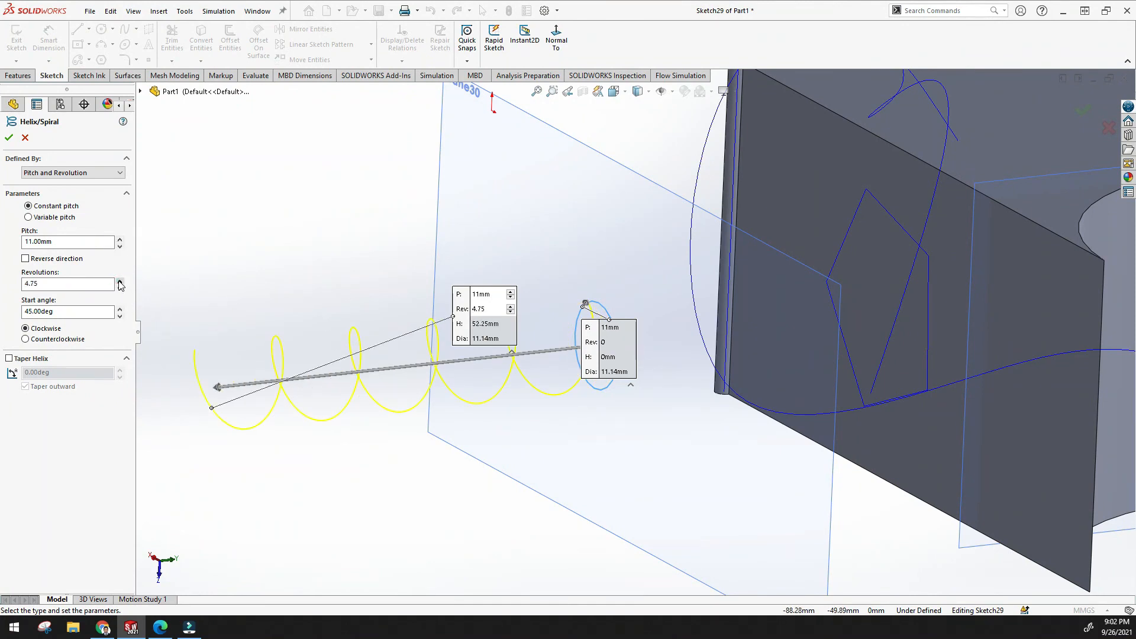
# Set the helix's start angle to 44 degrees, try the counterclockwise direction, and return it to clockwise
pyautogui.scroll(3, 240, 340)
pyautogui.moveTo(419, 423); pyautogui.dragTo(398, 460, button='middle')
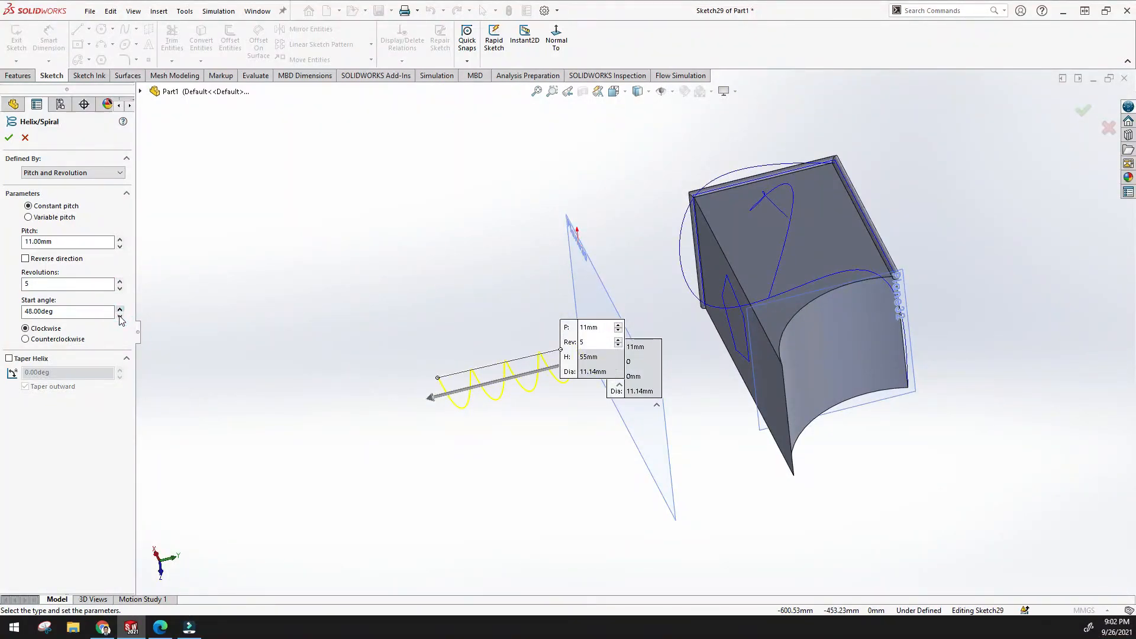
pyautogui.click(119, 315)
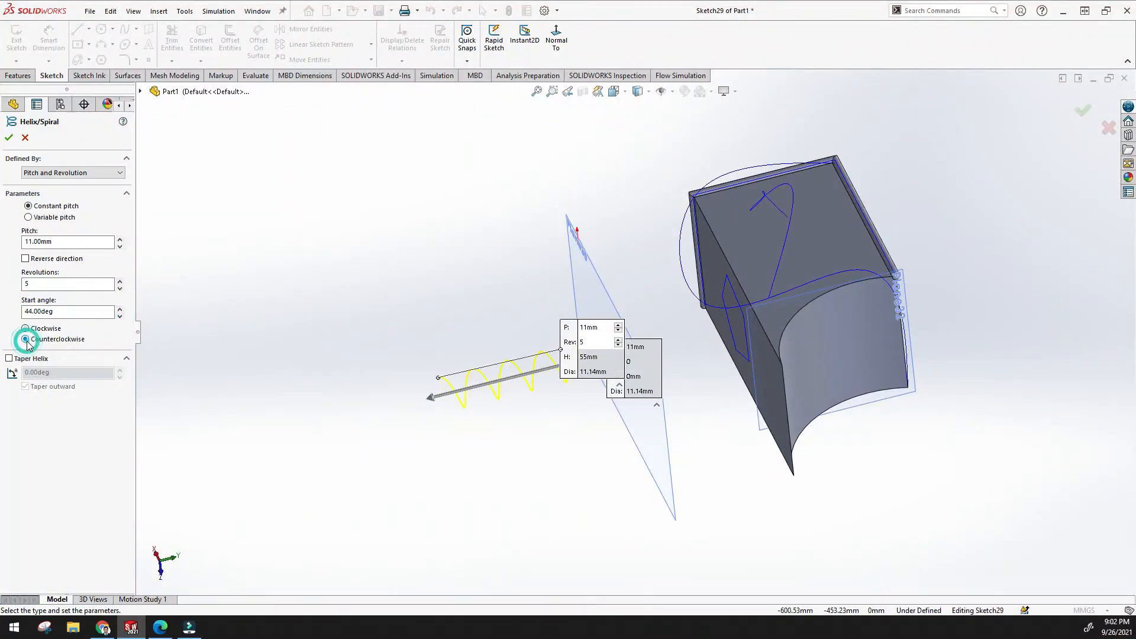
pyautogui.scroll(5, 540, 401)
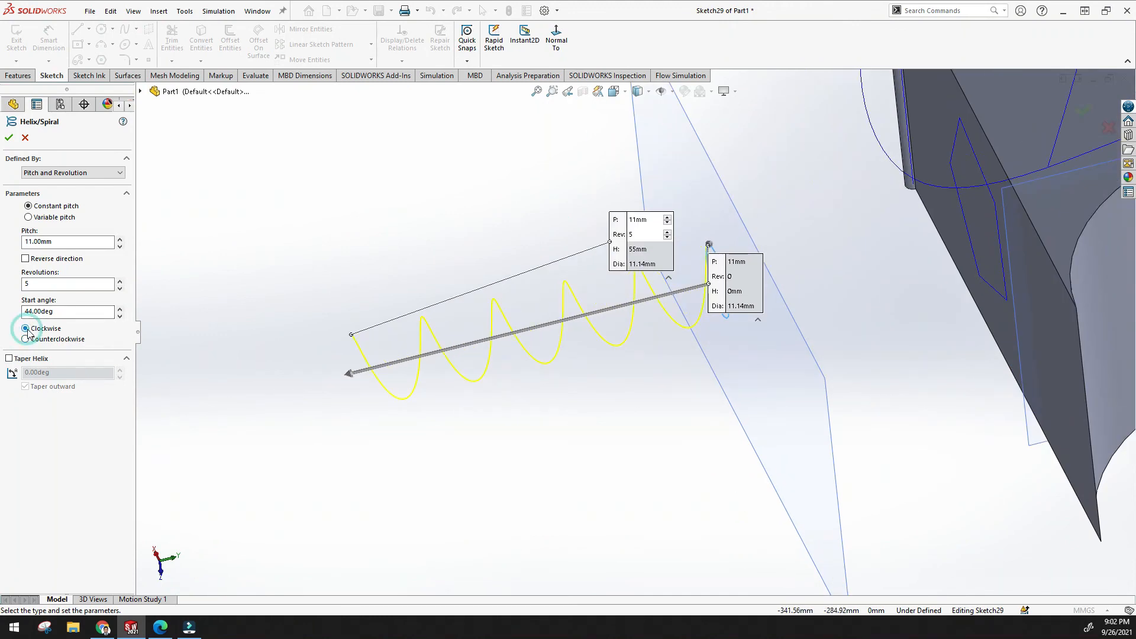
# Taper the helix outward at an angle of 7.78050825 degrees
pyautogui.click(10, 362)
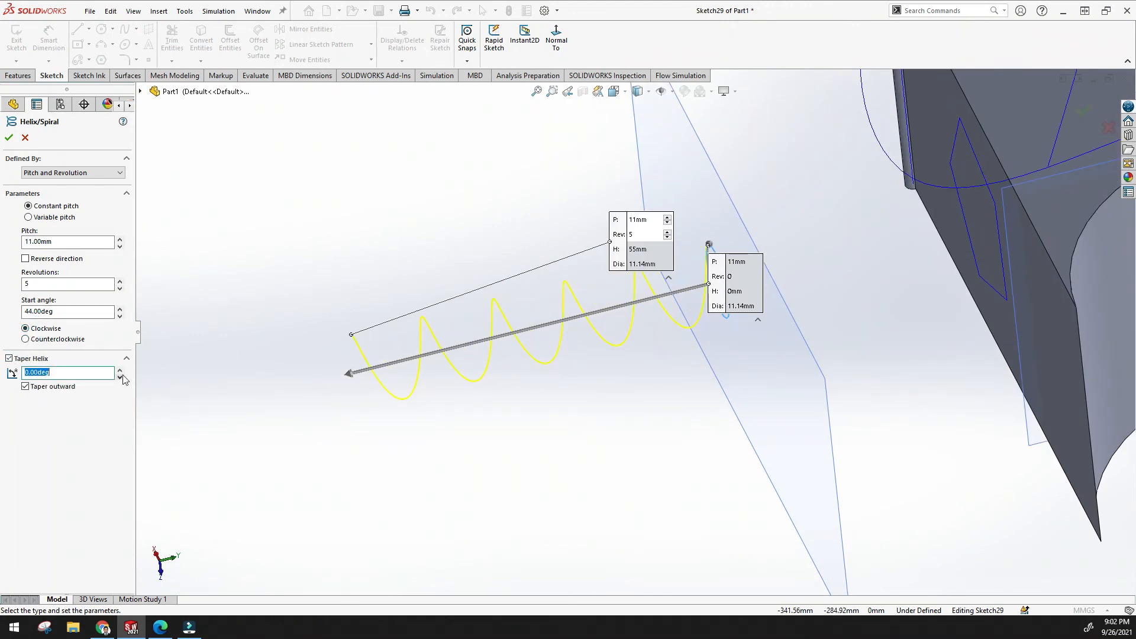
pyautogui.moveTo(121, 370); pyautogui.dragTo(121, 370)
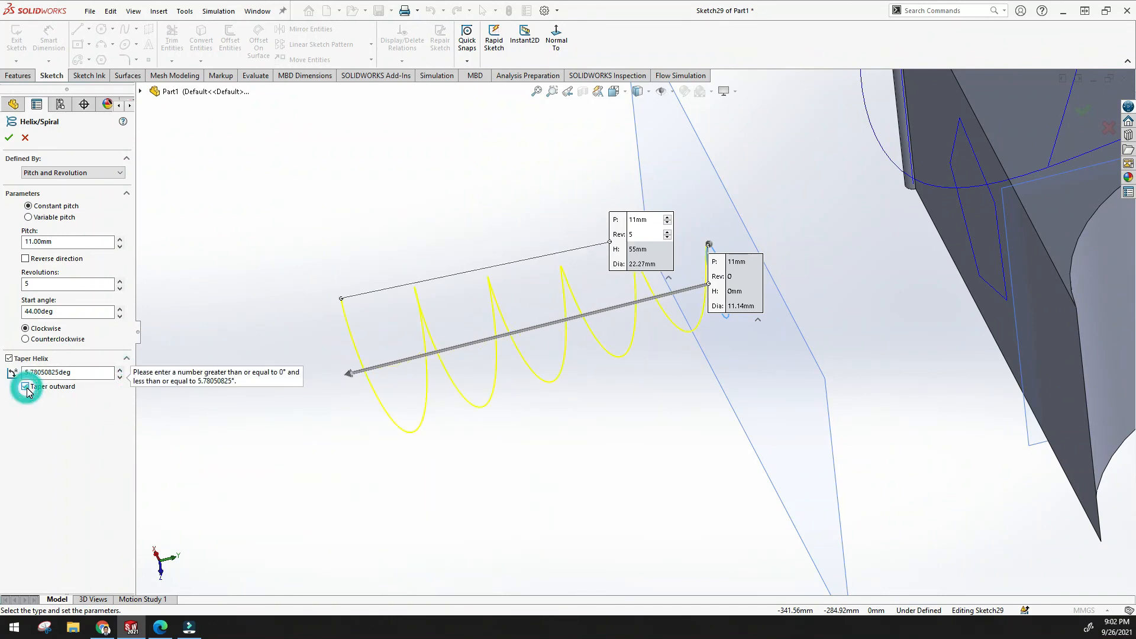
pyautogui.click(119, 369)
pyautogui.click(120, 370)
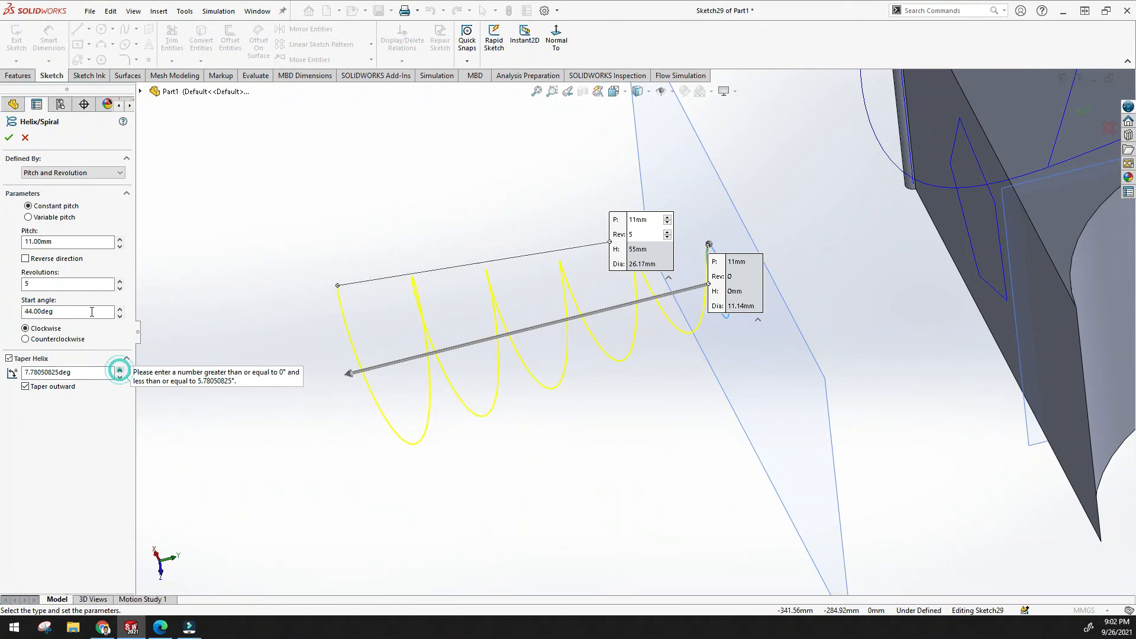
# Increase the tapered helix to 7.25 revolutions
pyautogui.click(120, 282)
pyautogui.click(120, 282)
pyautogui.click(120, 281)
pyautogui.click(120, 282)
pyautogui.click(120, 281)
pyautogui.click(120, 282)
pyautogui.click(120, 281)
pyautogui.click(120, 282)
pyautogui.click(120, 282)
# Set the tapered helix's pitch to 8 mm and create the helix
pyautogui.click(119, 246)
pyautogui.moveTo(61, 241); pyautogui.dragTo(21, 249)
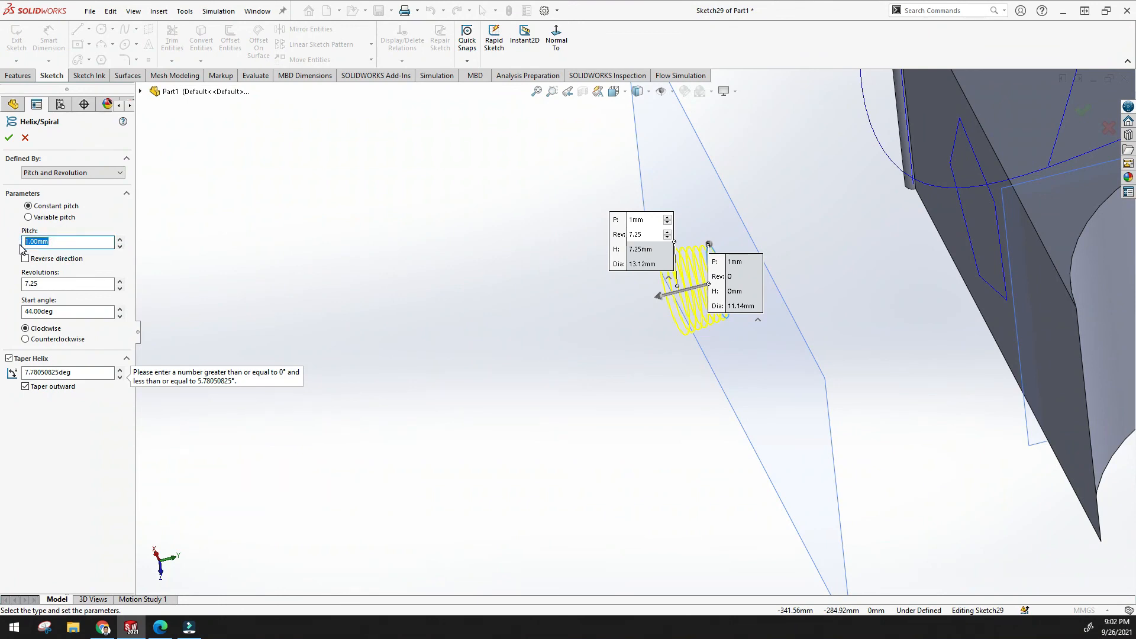
pyautogui.press('Return')
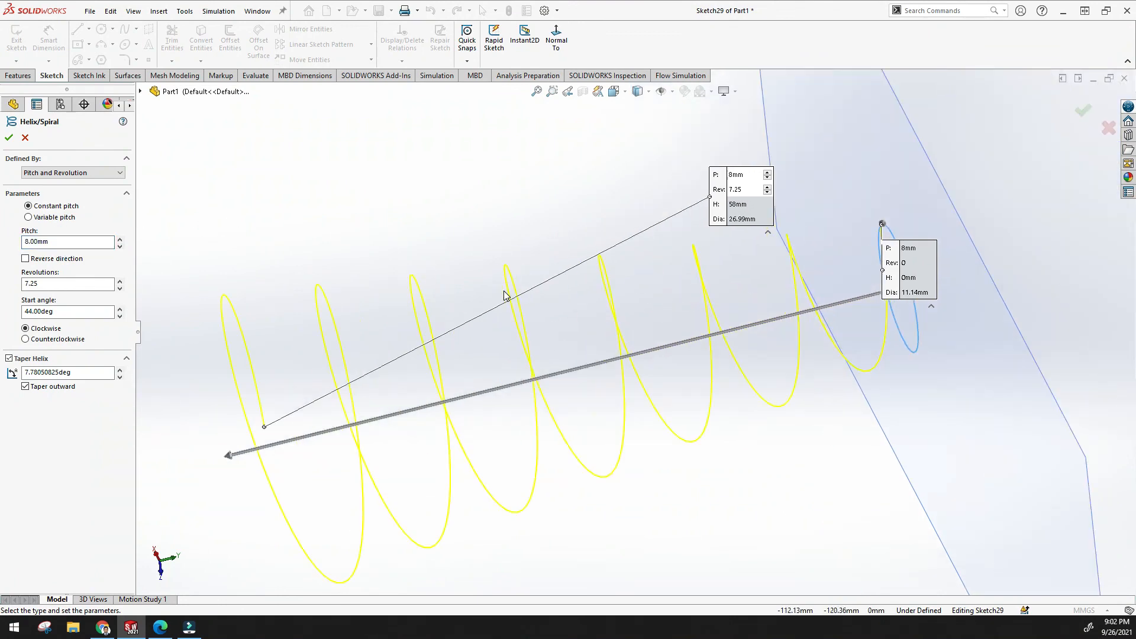
pyautogui.click(10, 138)
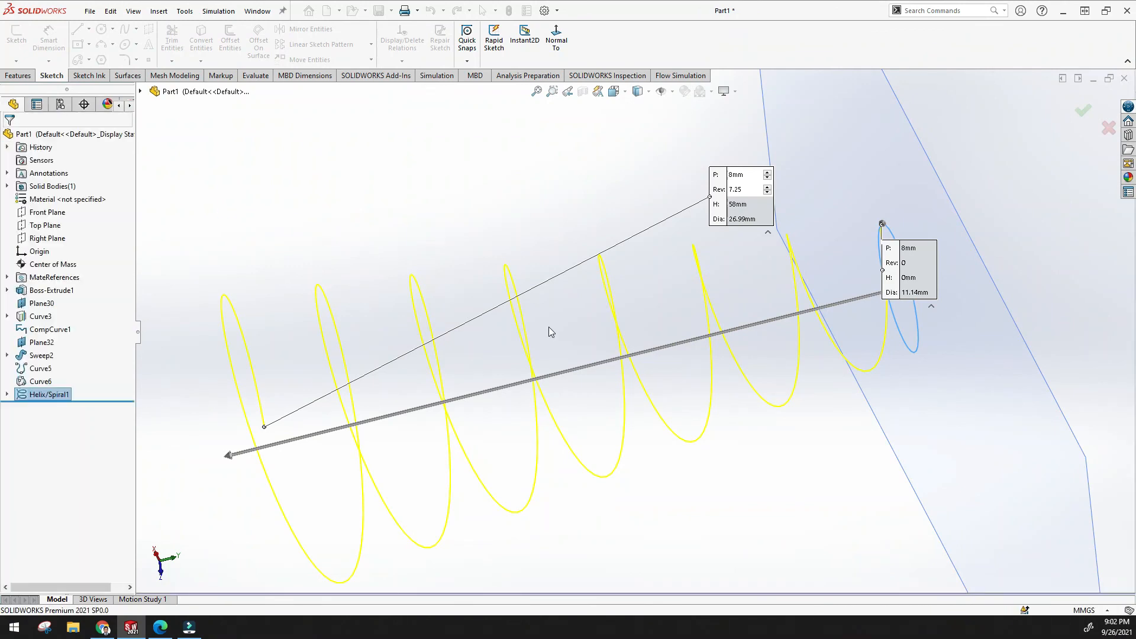